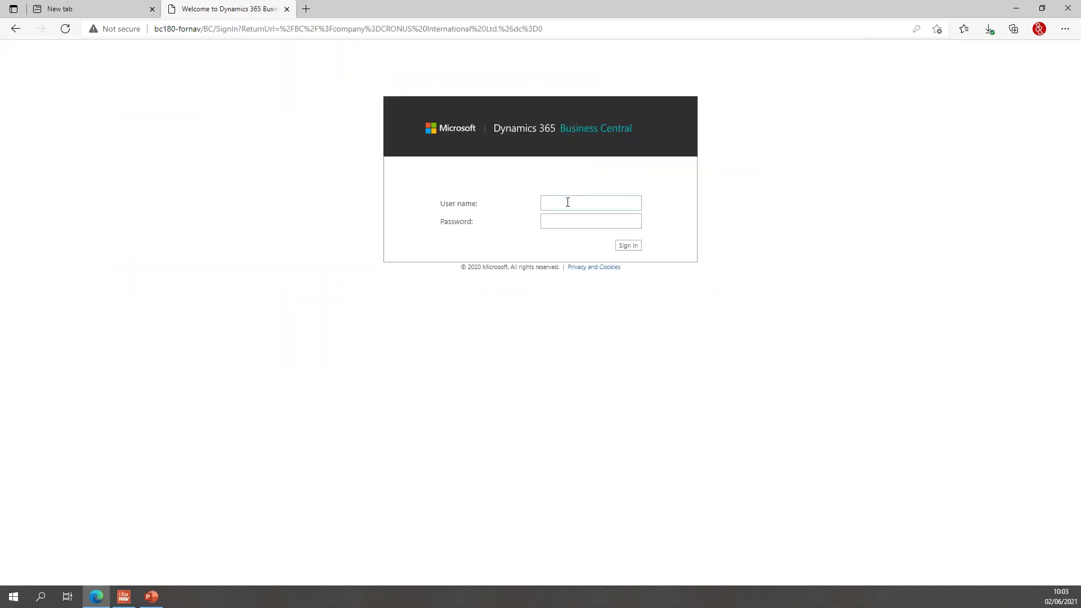
# Step: Sign in to Business Central with the saved user name and password
pyautogui.click(573, 235)
pyautogui.click(622, 247)
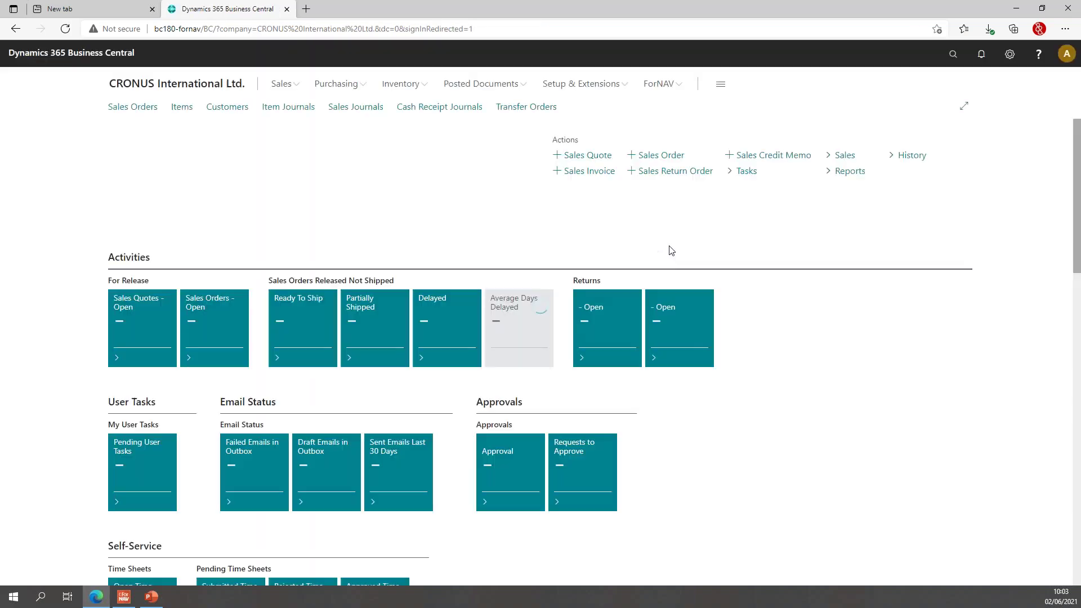
# Step: Open the first posted sales invoice for Progressive Home Furnishings and review its lines and Order No. field
pyautogui.click(298, 89)
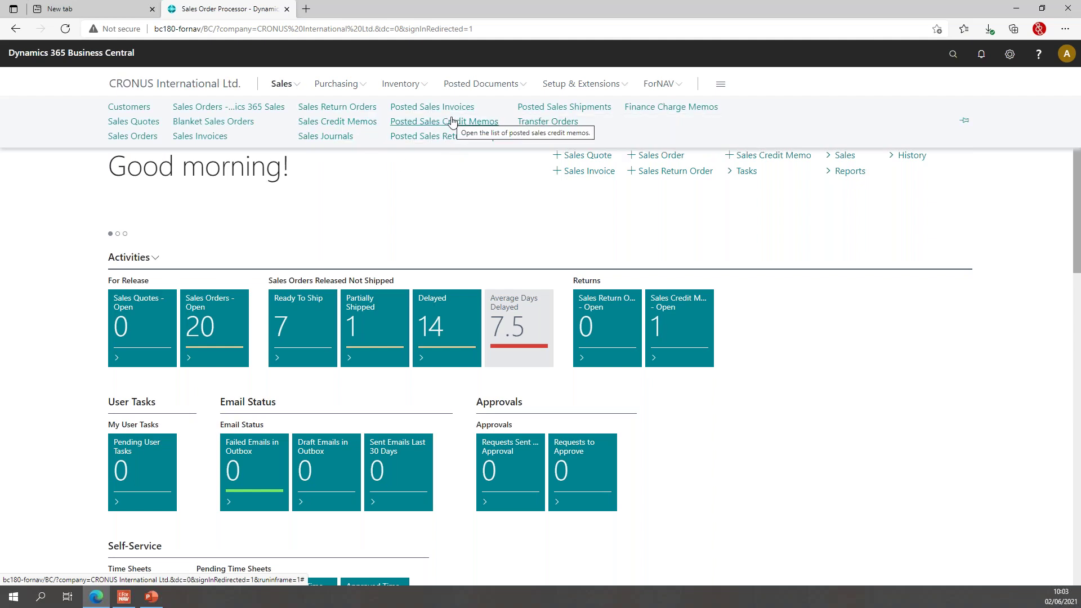
pyautogui.click(449, 107)
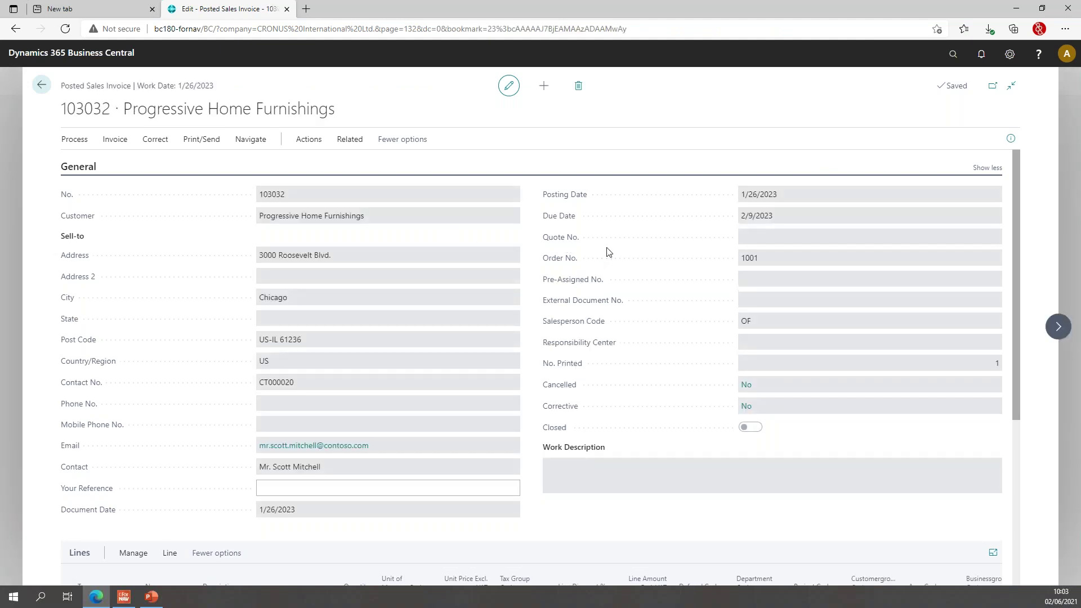
pyautogui.scroll(-1, 611, 235)
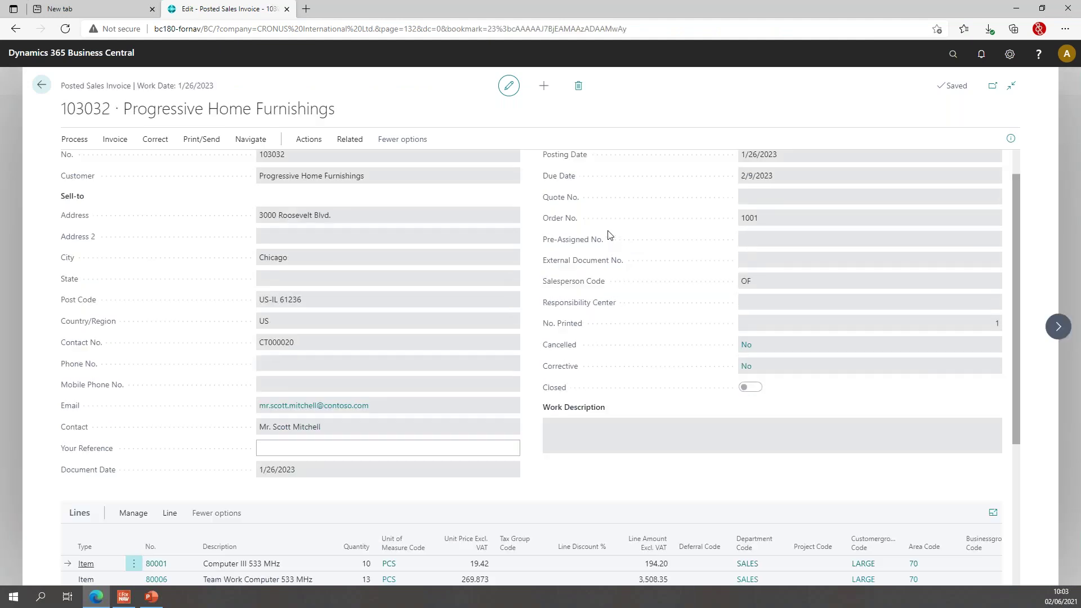
pyautogui.scroll(-2, 610, 236)
pyautogui.click(331, 365)
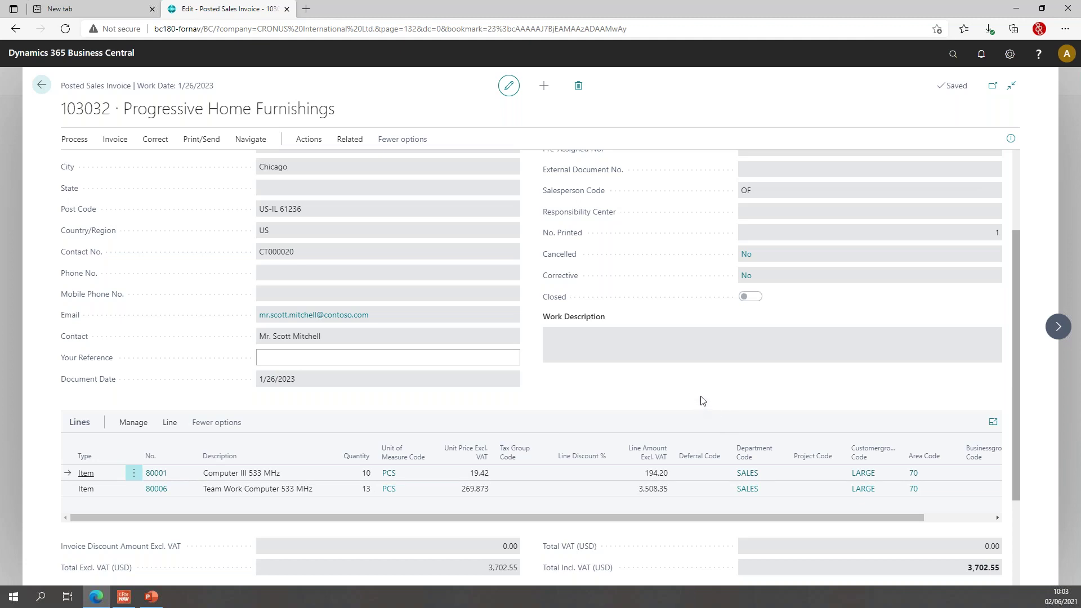
pyautogui.scroll(3, 703, 401)
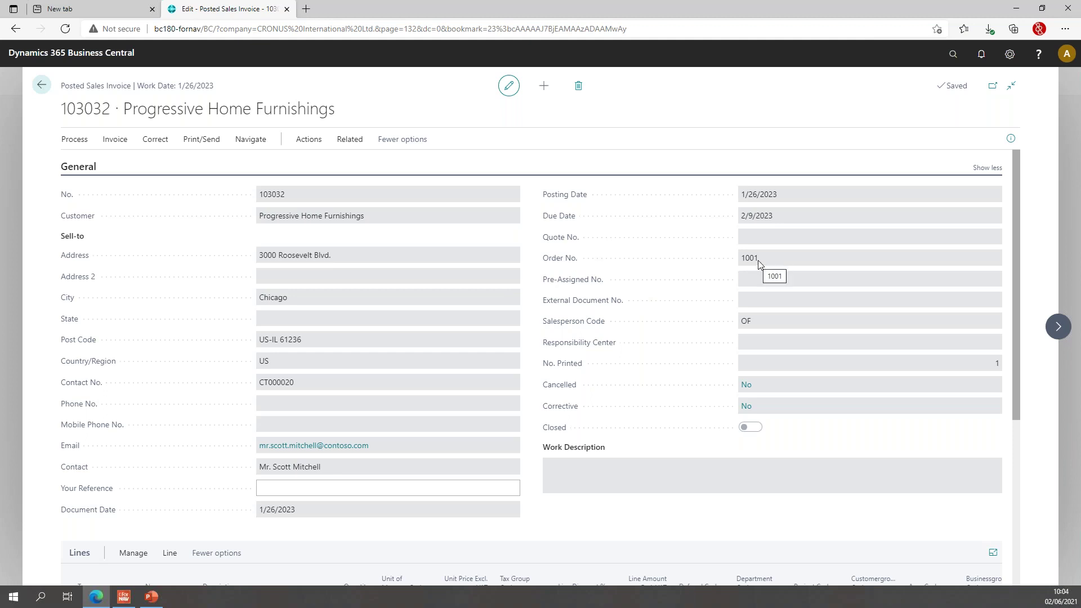
pyautogui.moveTo(745, 258); pyautogui.dragTo(779, 263)
pyautogui.click(779, 263)
# Step: Open the page inspection for the posted sales invoice from Help and Support
pyautogui.click(1039, 54)
pyautogui.click(1023, 80)
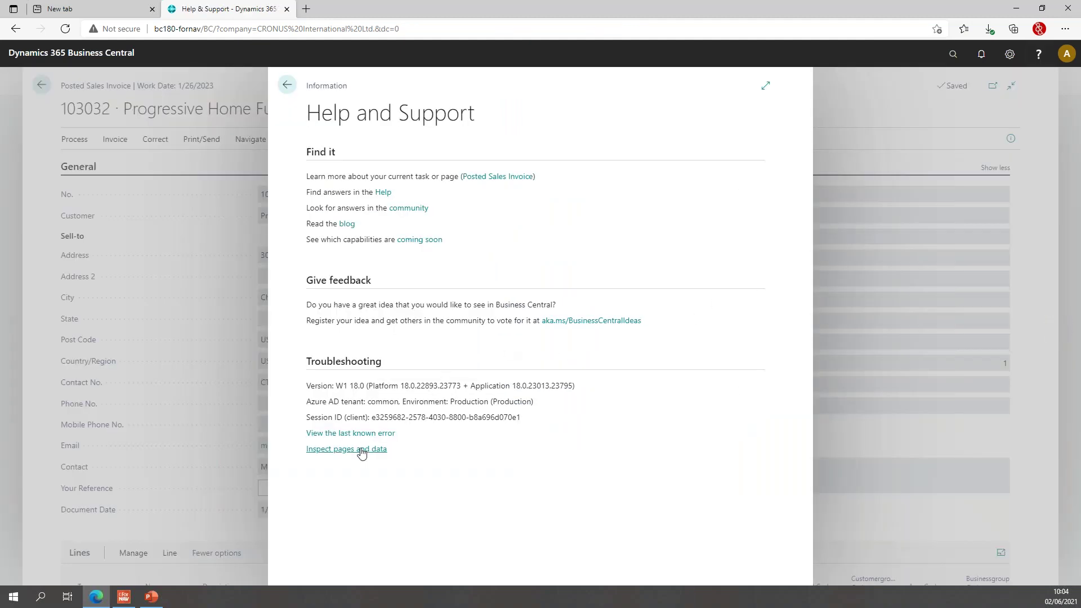
pyautogui.click(361, 450)
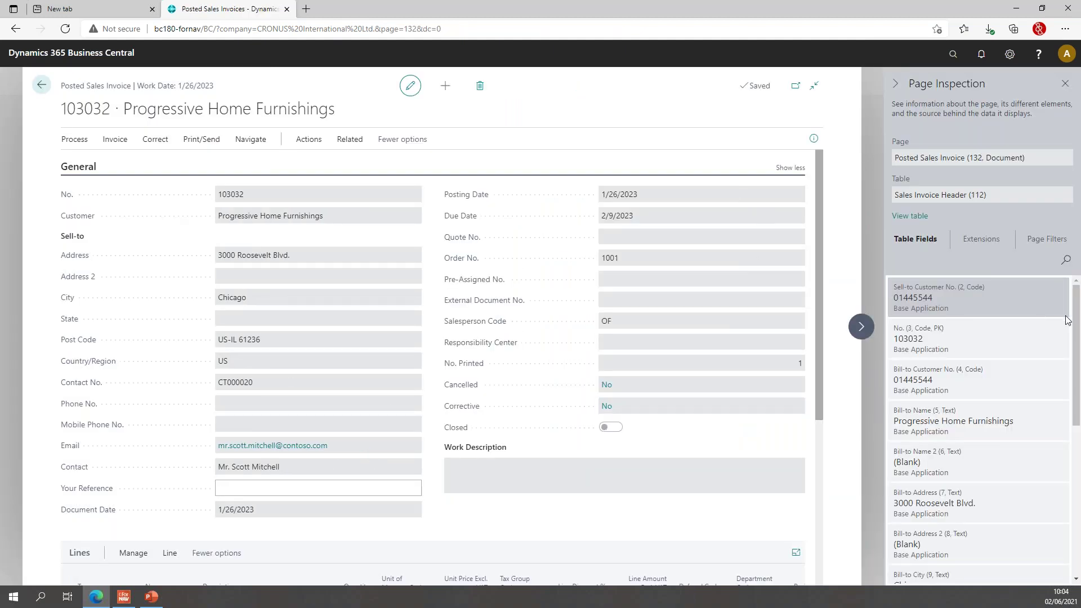
# Step: Filter the inspected table fields by "order", examine the Order No. field, and close the page inspection
pyautogui.click(1067, 260)
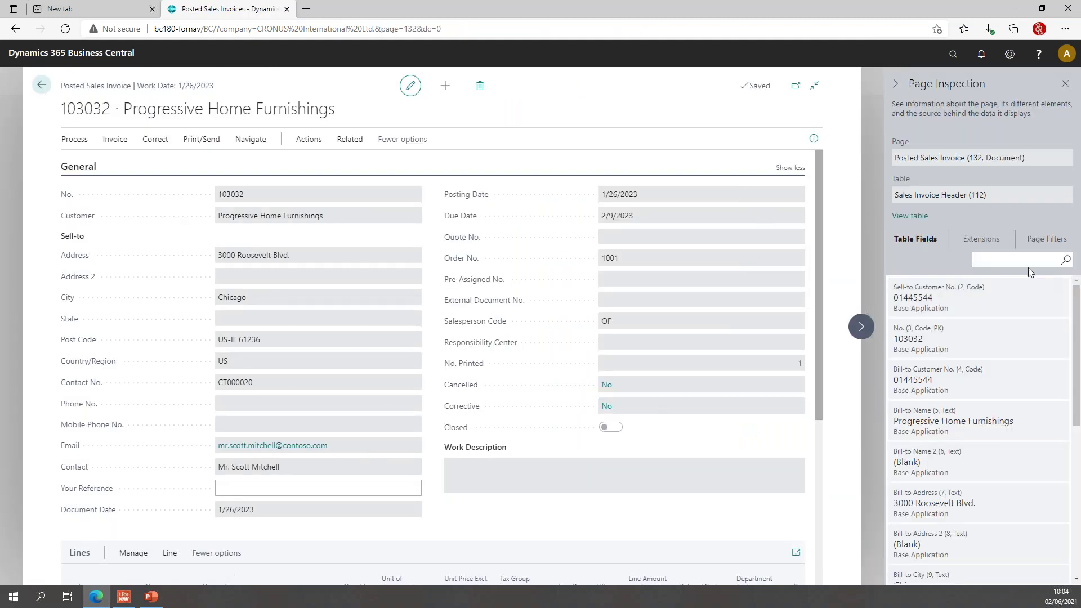
pyautogui.click(1029, 261)
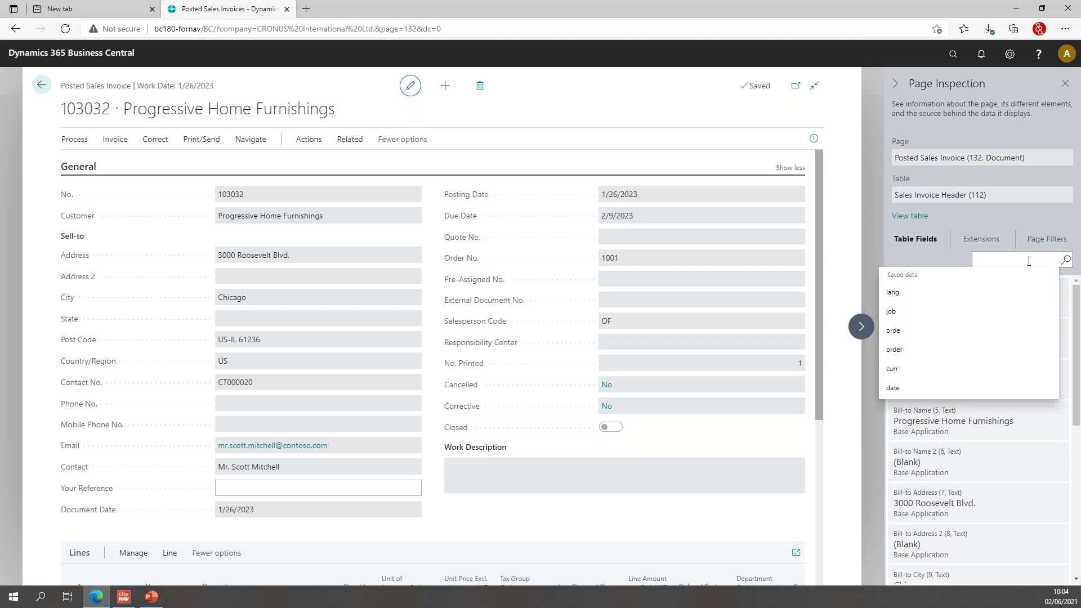
pyautogui.click(894, 350)
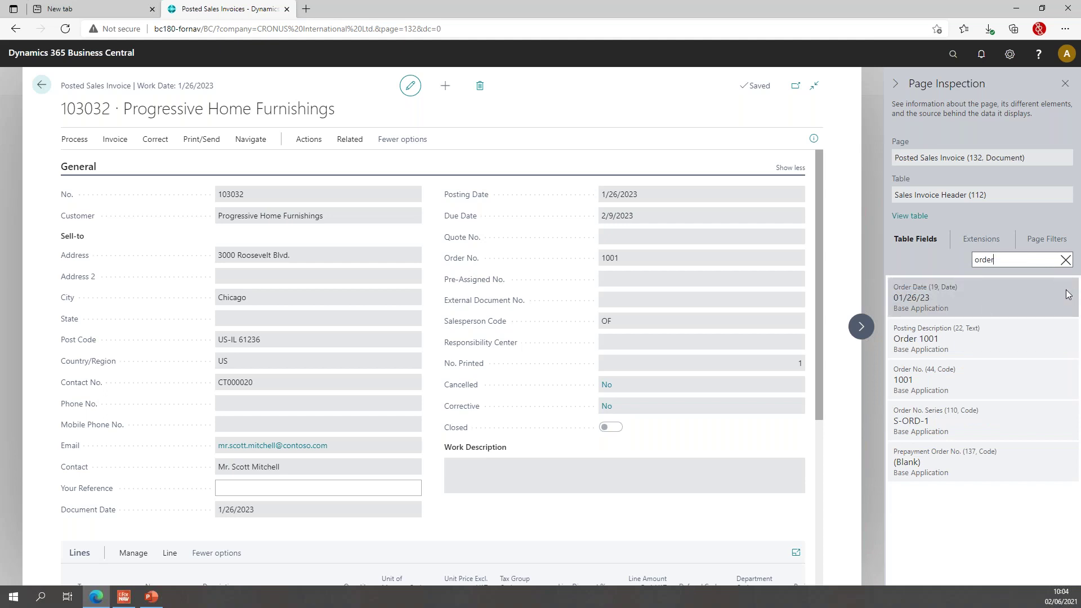
pyautogui.click(928, 381)
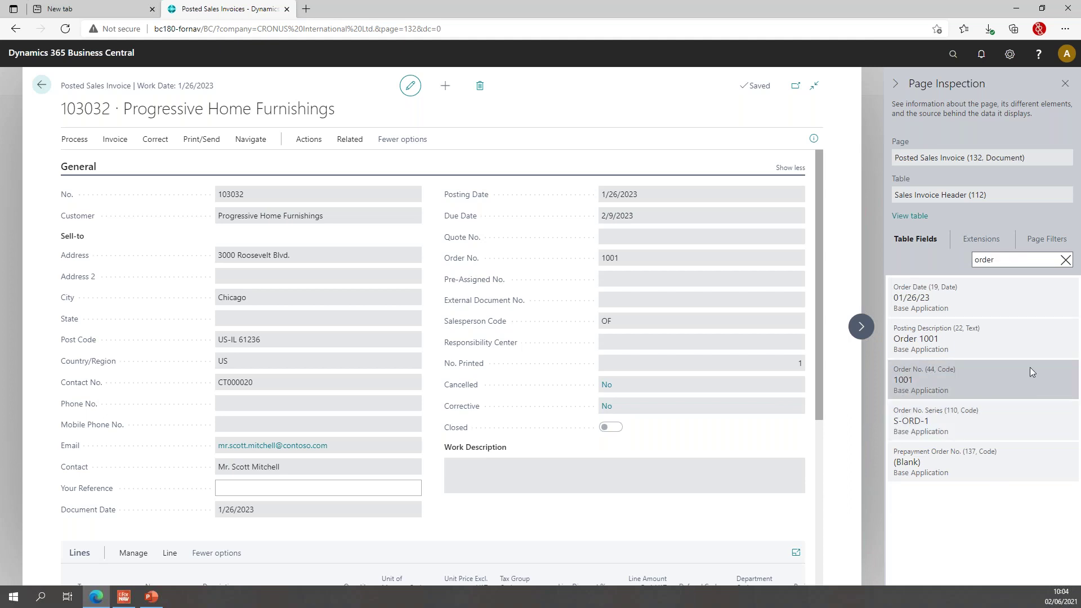
pyautogui.click(1043, 350)
pyautogui.click(973, 378)
pyautogui.click(1065, 84)
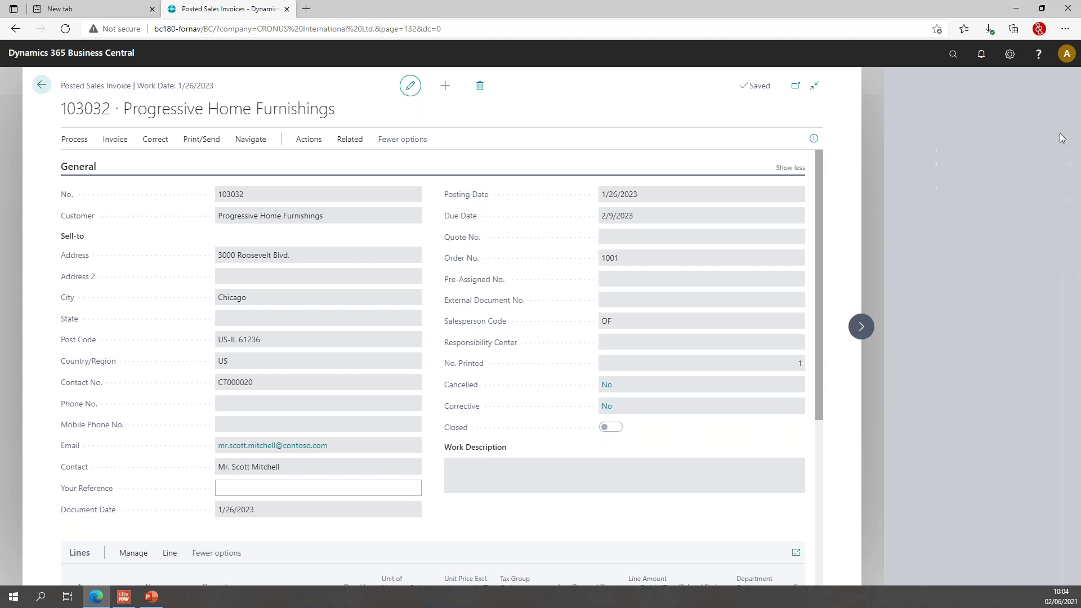
# Step: Leave the invoice and open the sales order for Progressive Home Furnishings from the Sales Orders list
pyautogui.click(41, 85)
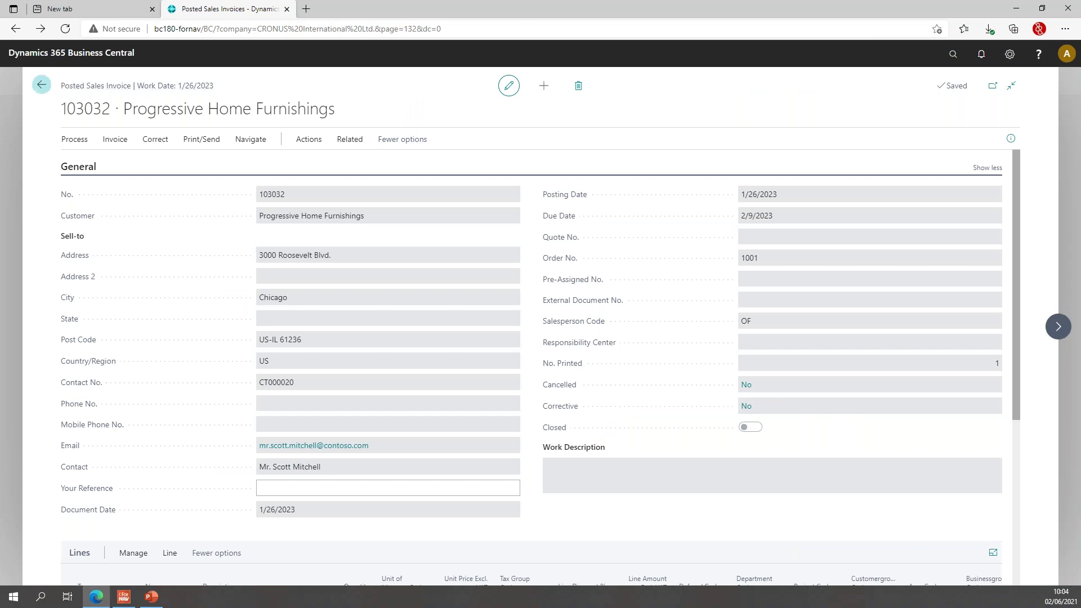
pyautogui.click(199, 85)
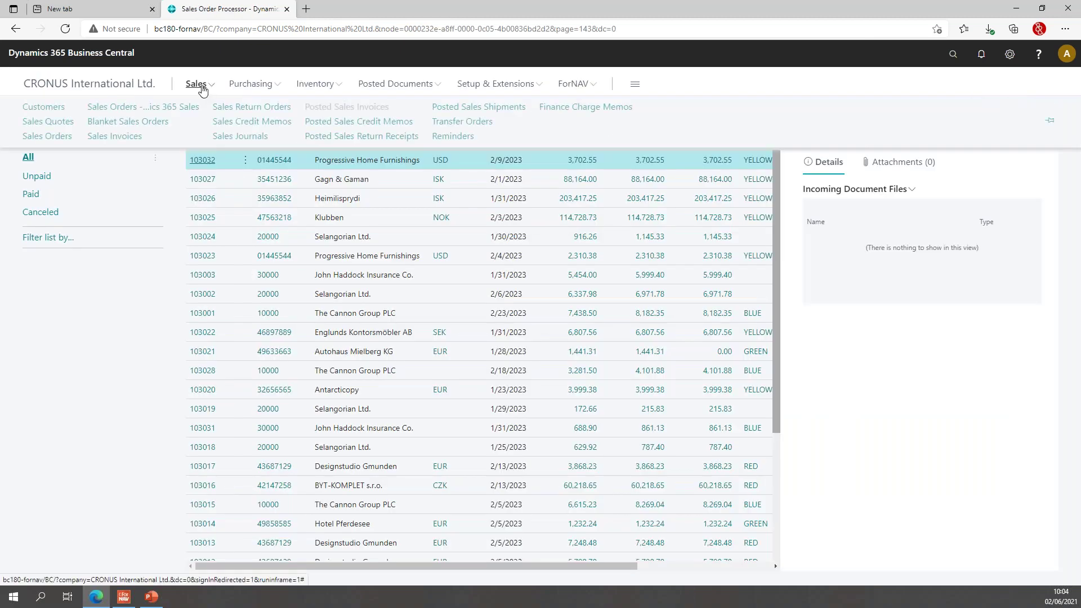
pyautogui.click(58, 136)
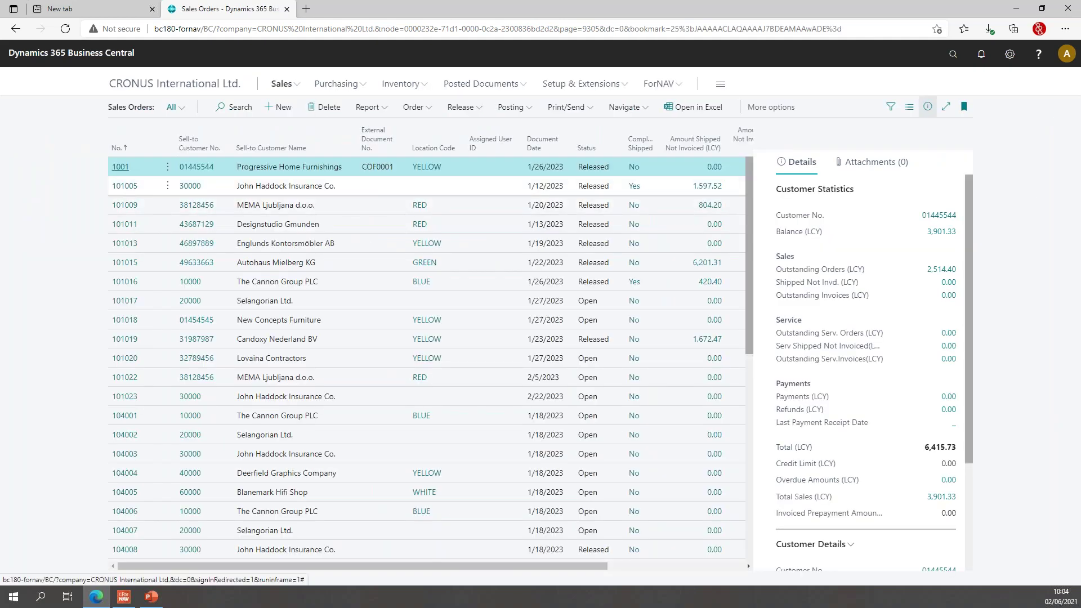
pyautogui.press('Return')
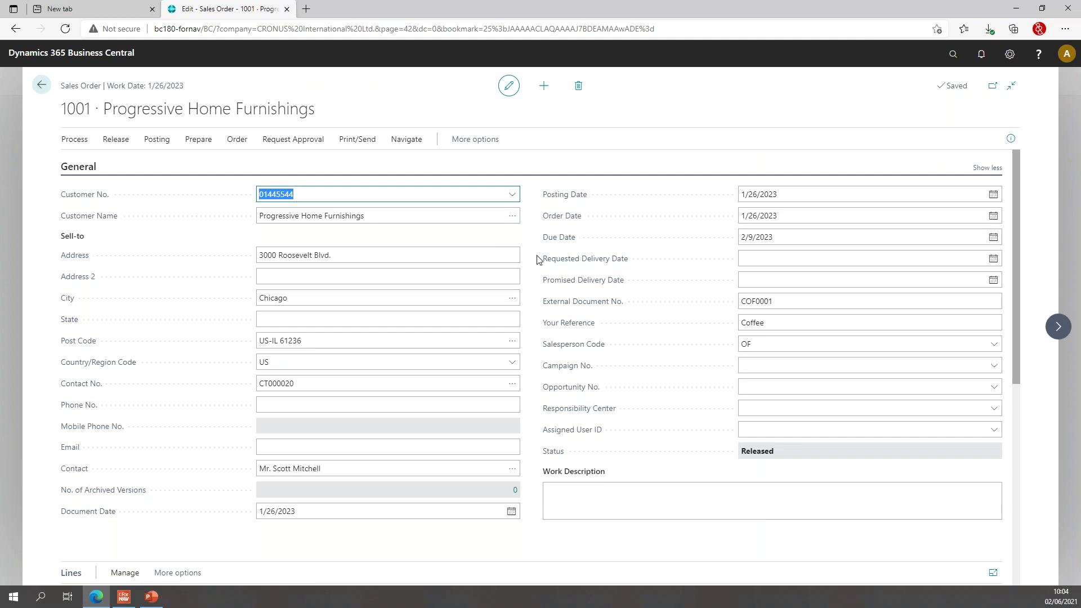
# Step: Compare the ordered, shipped and invoiced quantities on the sales order's two item lines, and return to the order list
pyautogui.scroll(-5, 540, 261)
pyautogui.click(555, 232)
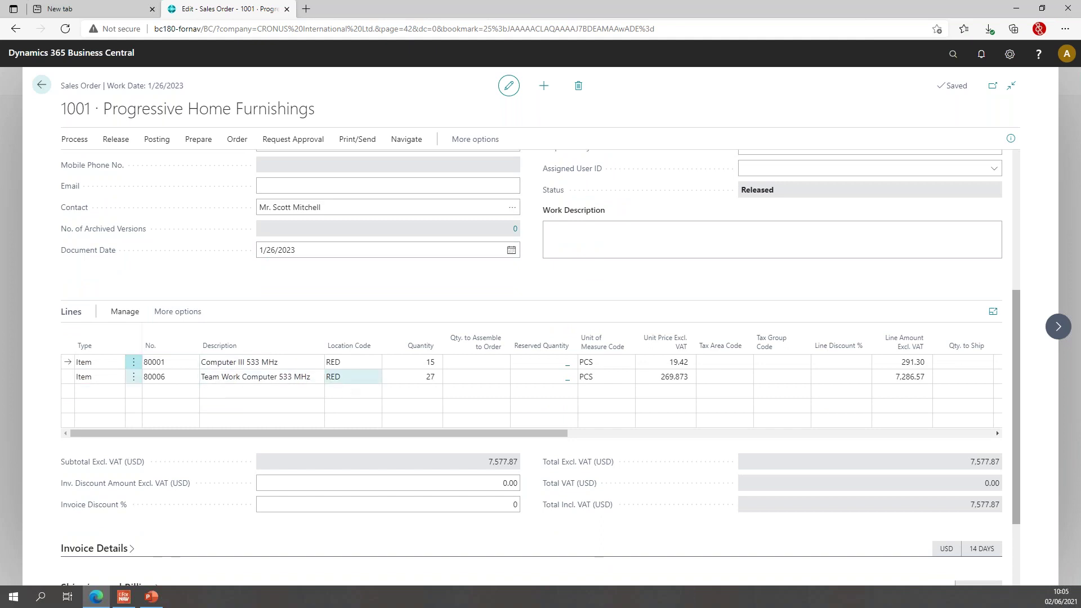
pyautogui.click(411, 364)
pyautogui.click(419, 377)
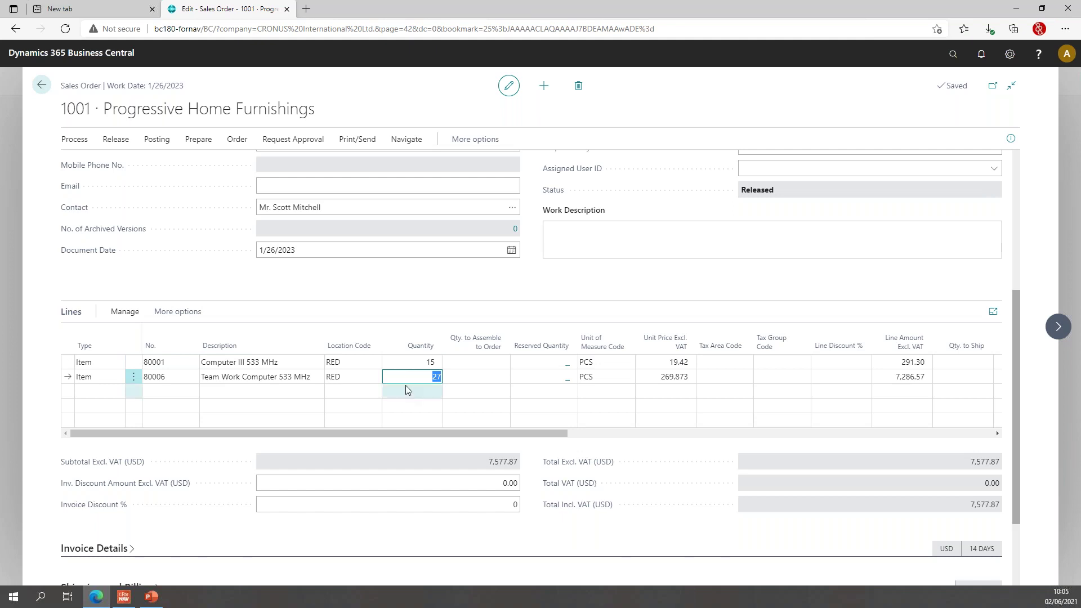
pyautogui.click(511, 433)
pyautogui.moveTo(511, 433); pyautogui.dragTo(614, 434)
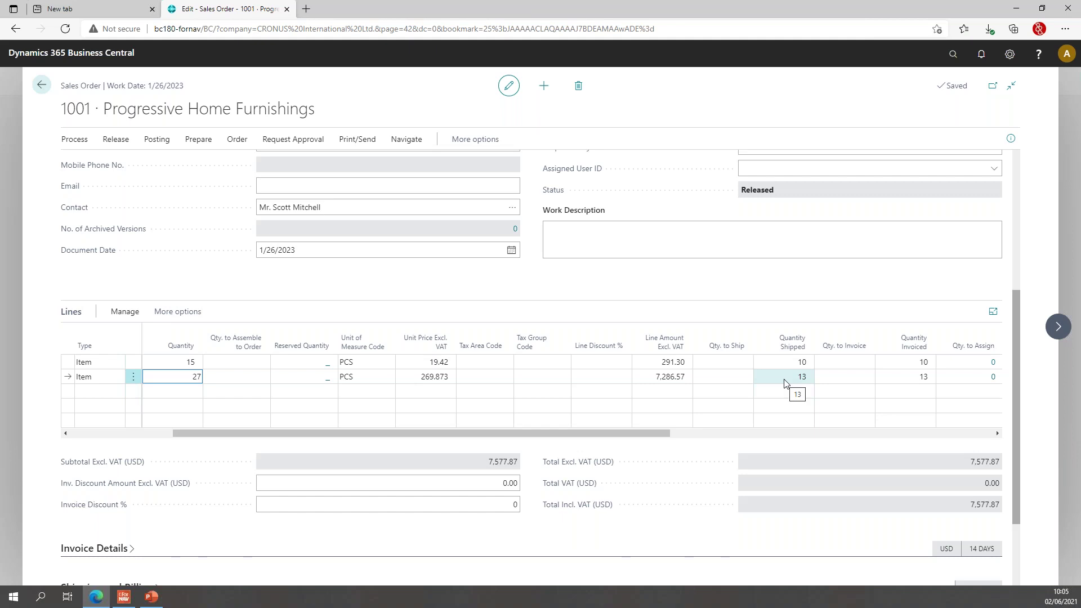
pyautogui.moveTo(590, 432); pyautogui.dragTo(482, 434)
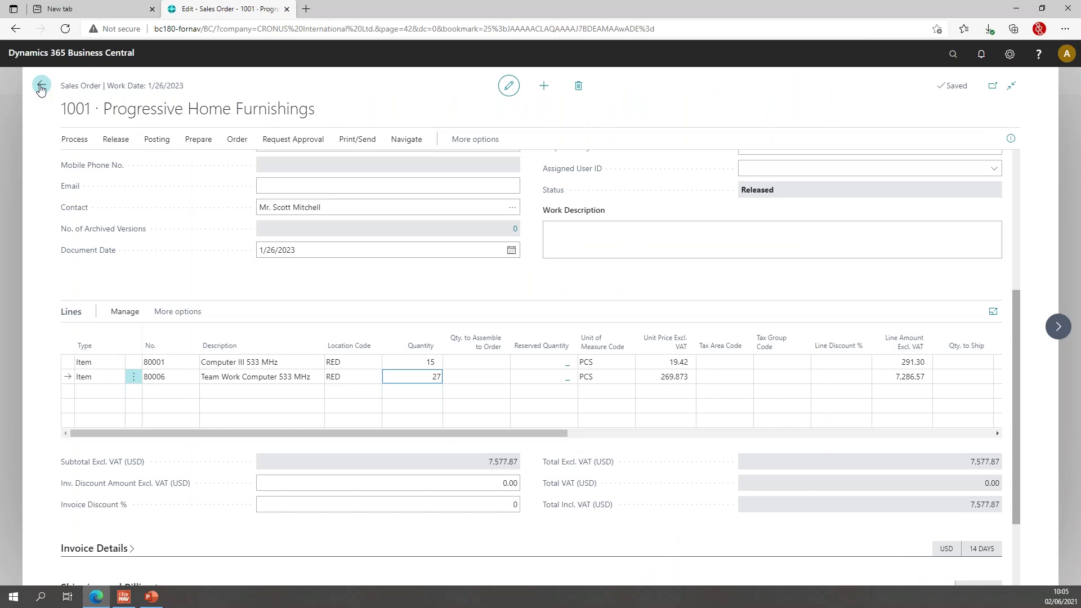
pyautogui.click(41, 85)
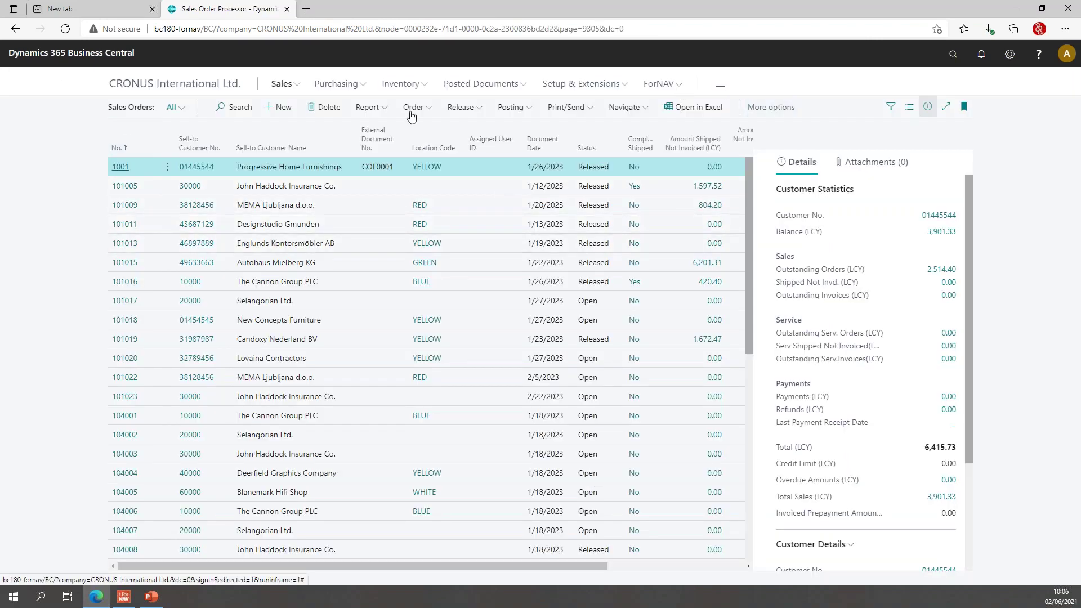
# Step: Create a new layout for the sales Invoice report from ForNAV's Standard Reports and open it in the designer
pyautogui.click(657, 84)
pyautogui.click(159, 110)
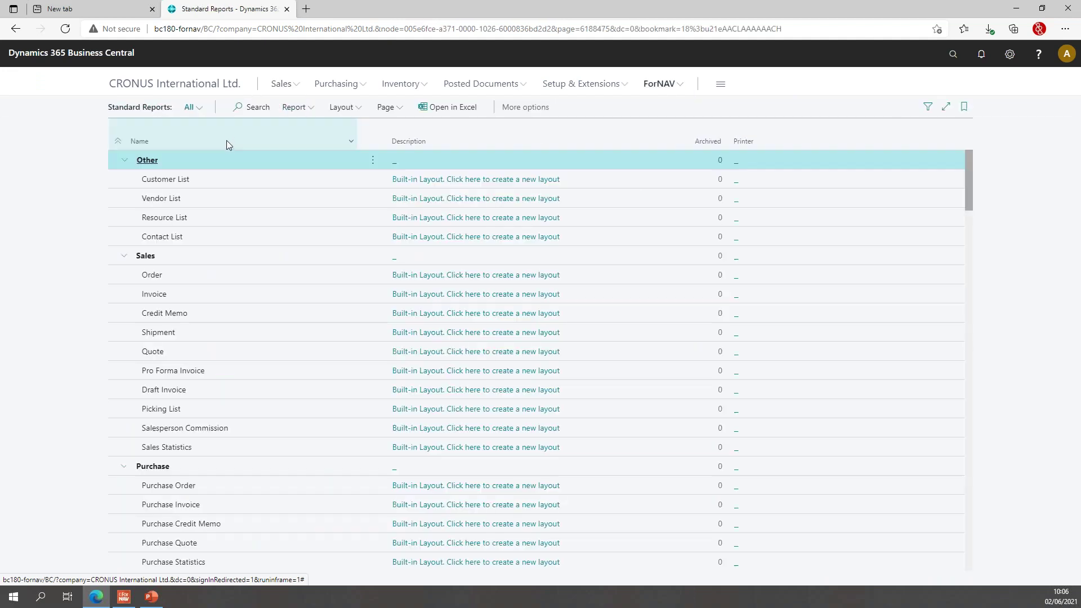
pyautogui.click(230, 296)
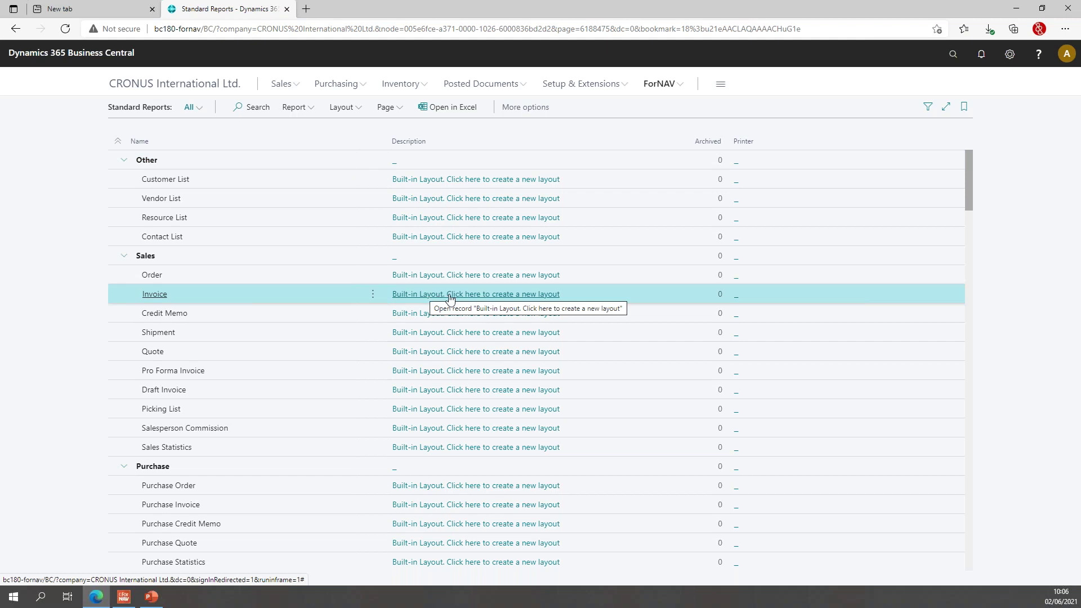
pyautogui.click(450, 298)
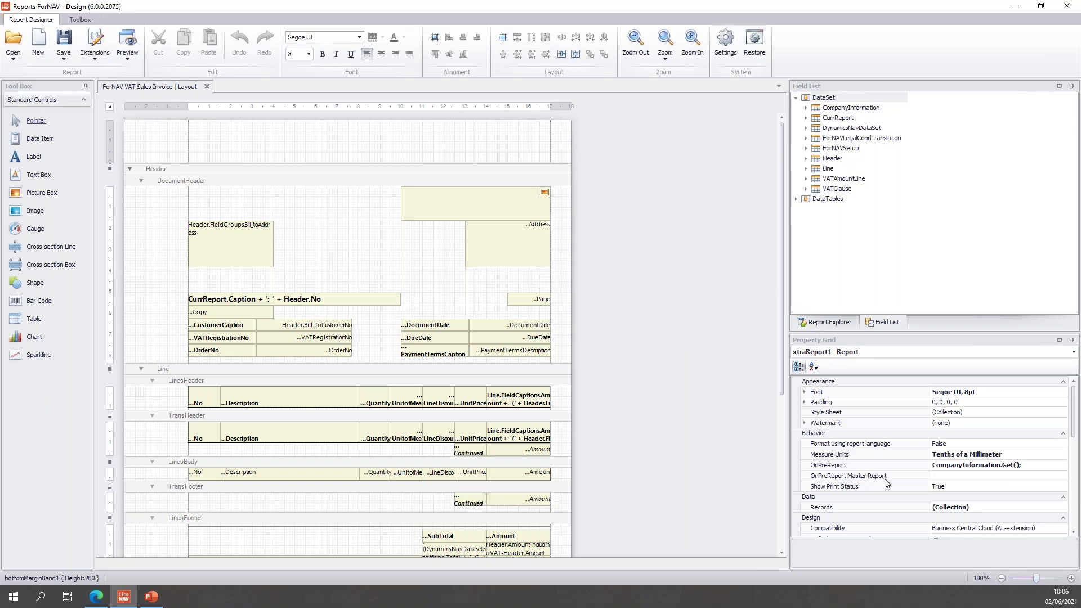
# Step: Add a record for the Sales Header table to the report's Records collection, with Header as its link reference
pyautogui.click(1017, 513)
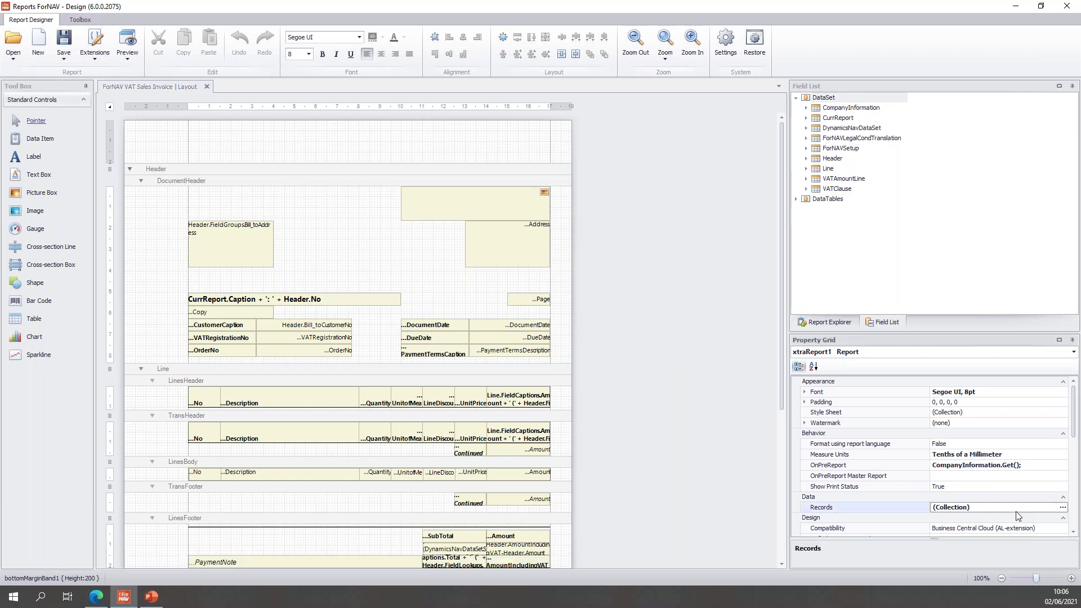
pyautogui.click(1063, 507)
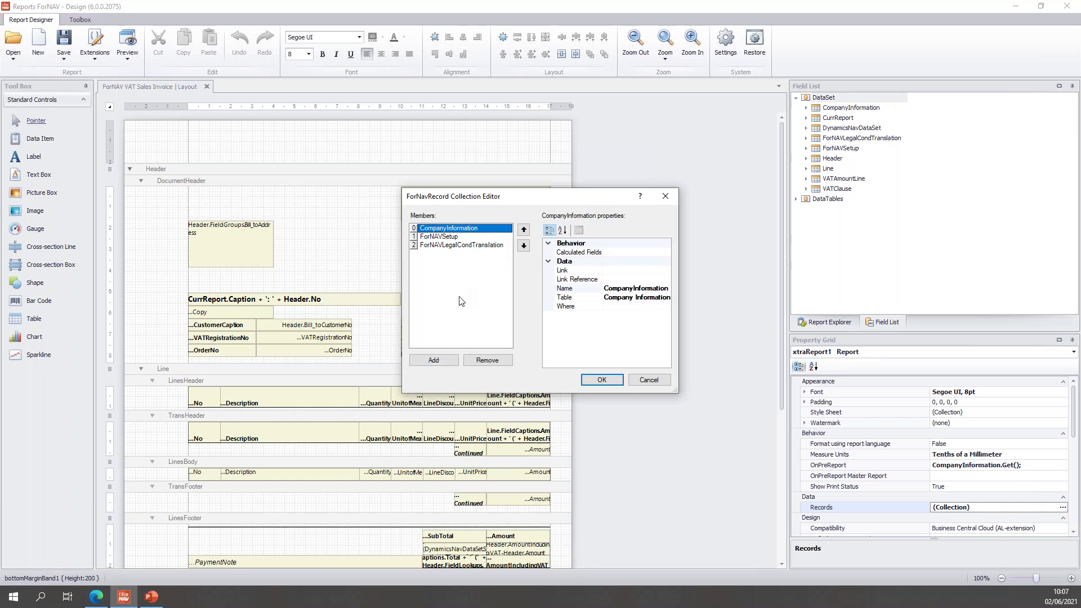
pyautogui.click(433, 360)
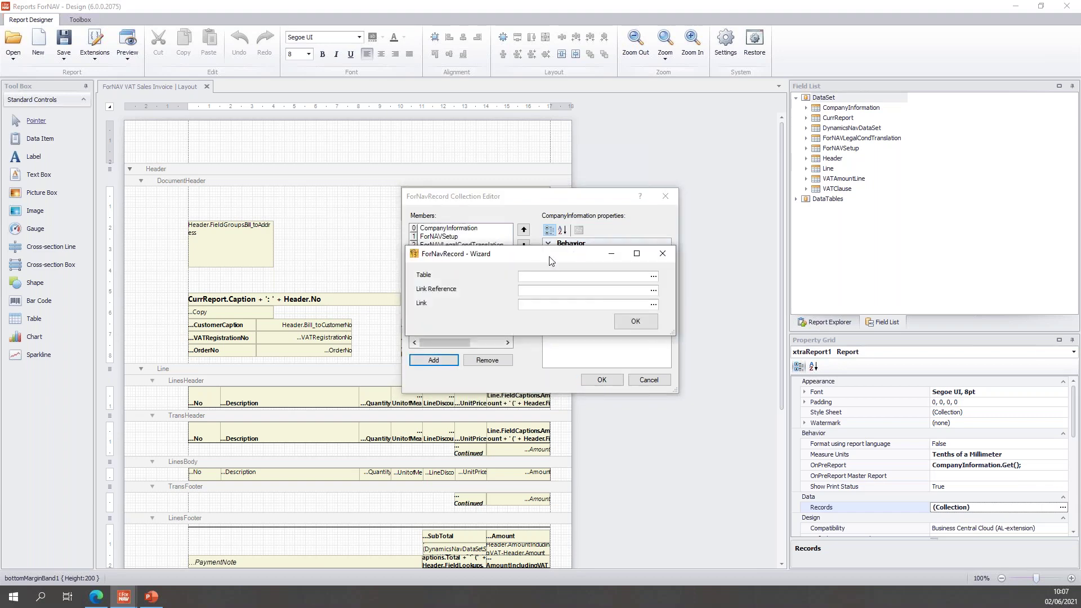
pyautogui.click(557, 277)
pyautogui.click(653, 276)
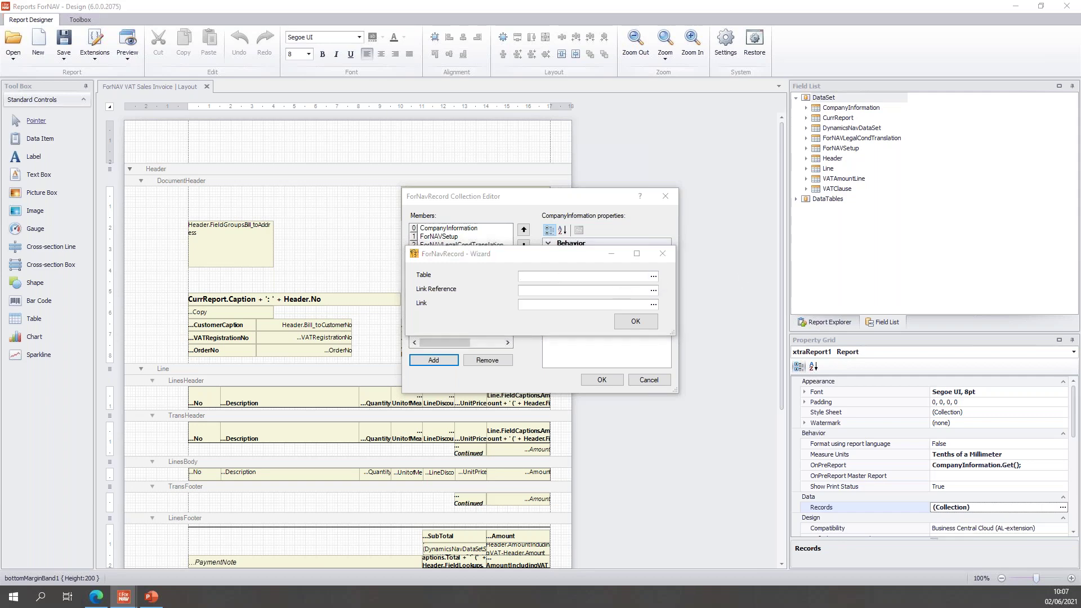
pyautogui.moveTo(1055, 147); pyautogui.dragTo(702, 110)
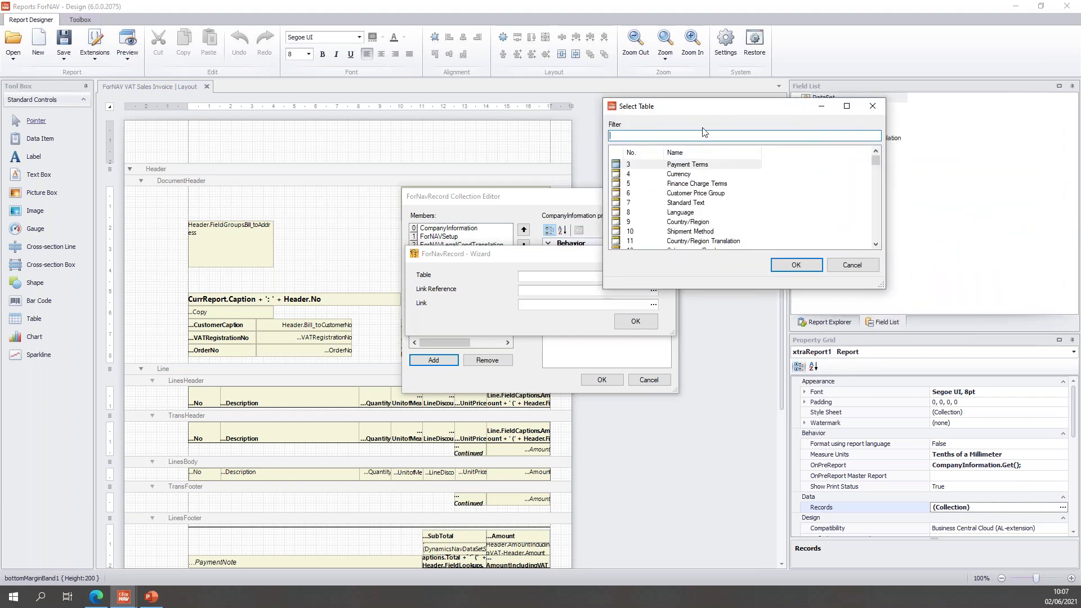
pyautogui.write('sales he')
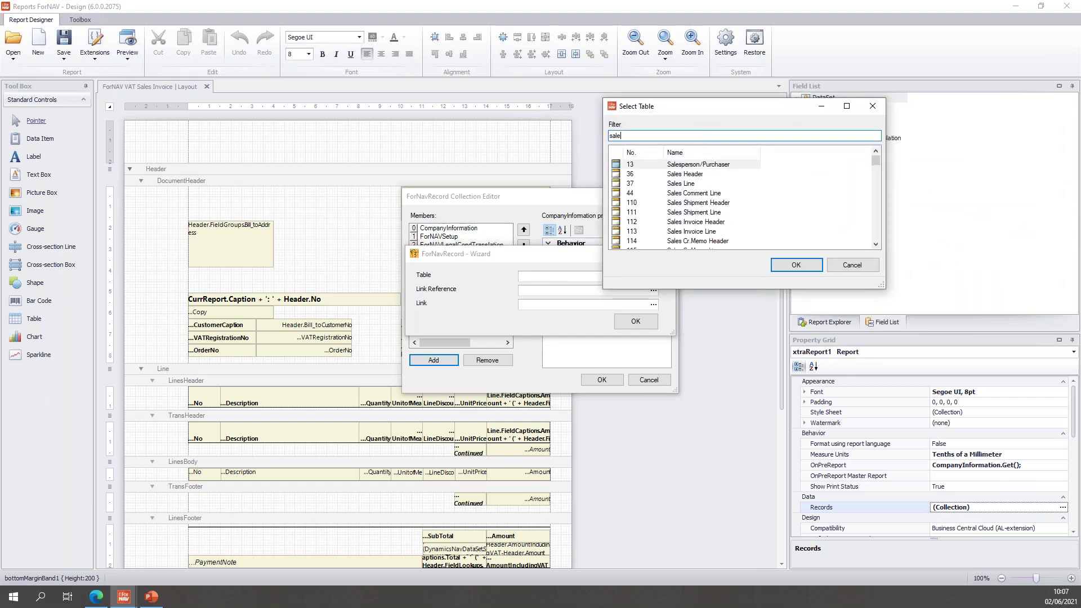
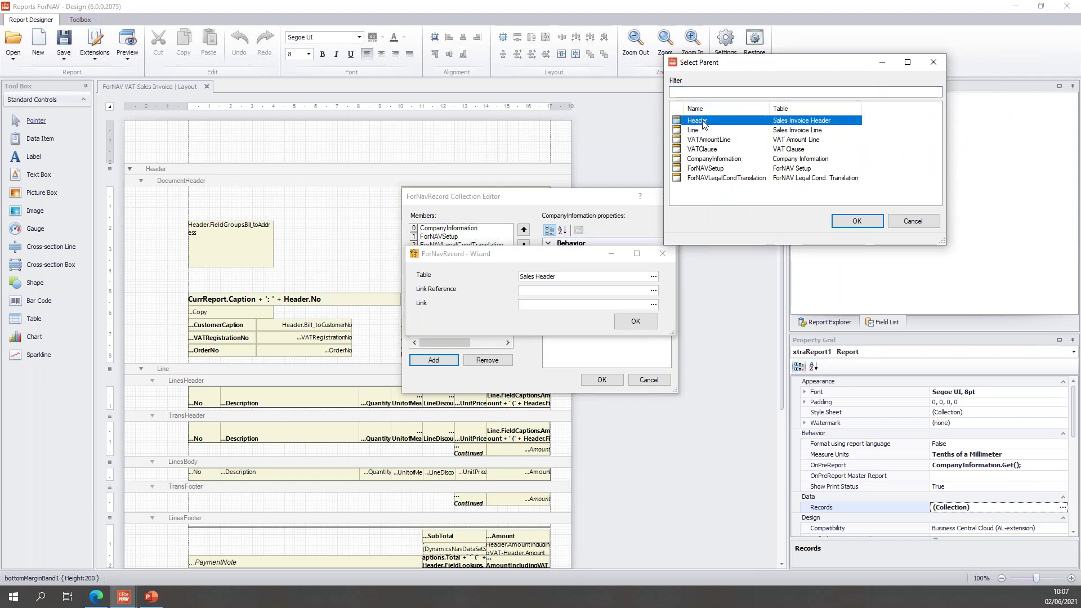
pyautogui.click(866, 222)
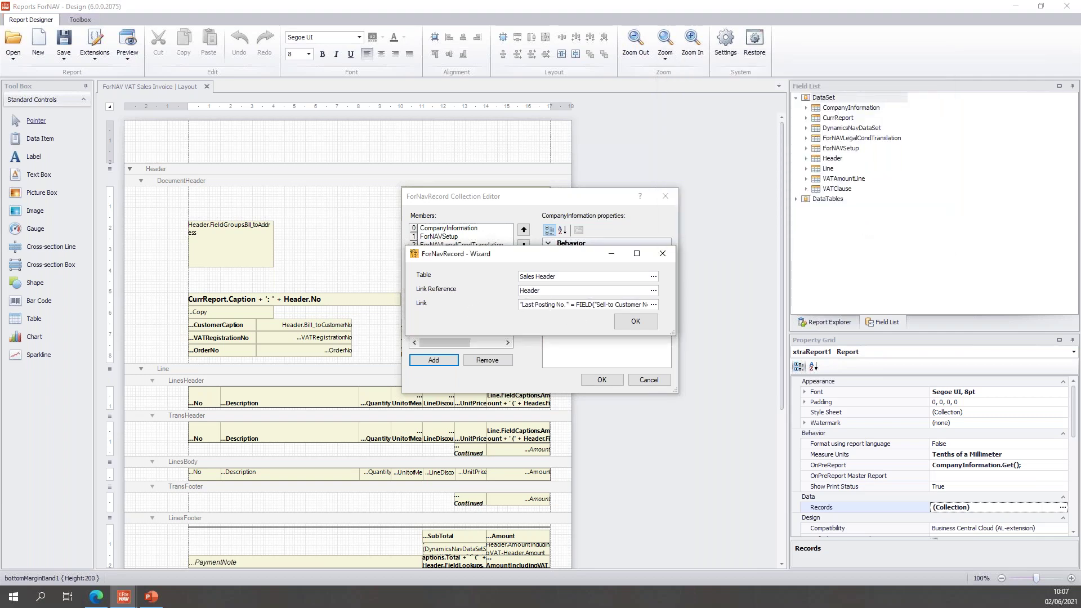
# Step: Replace the record's default link so the Sales Header's No. is linked to the Sales Invoice Header's Order No
pyautogui.click(654, 305)
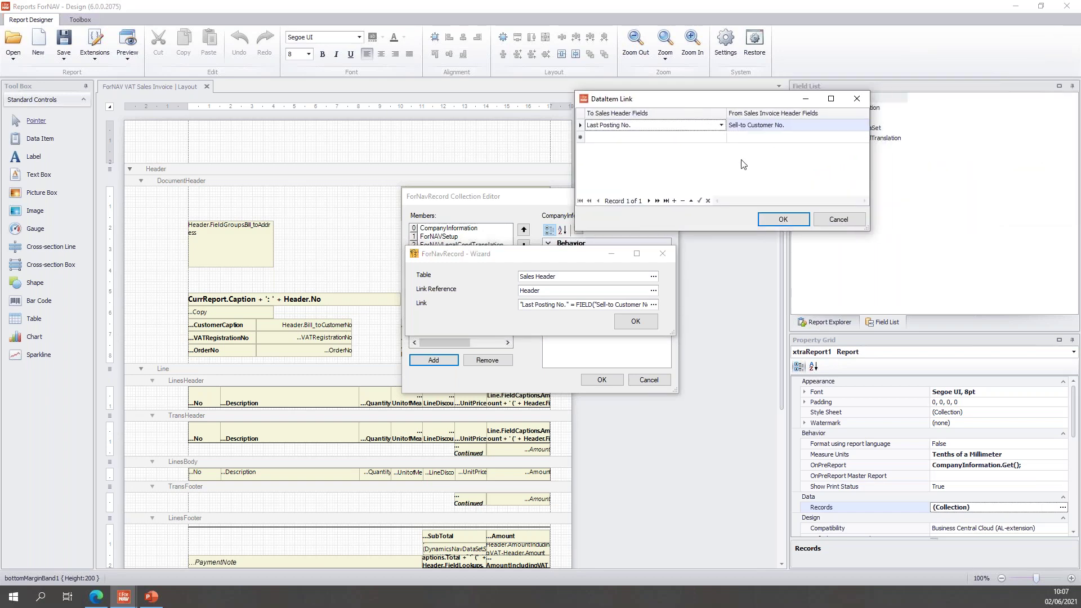
pyautogui.click(684, 201)
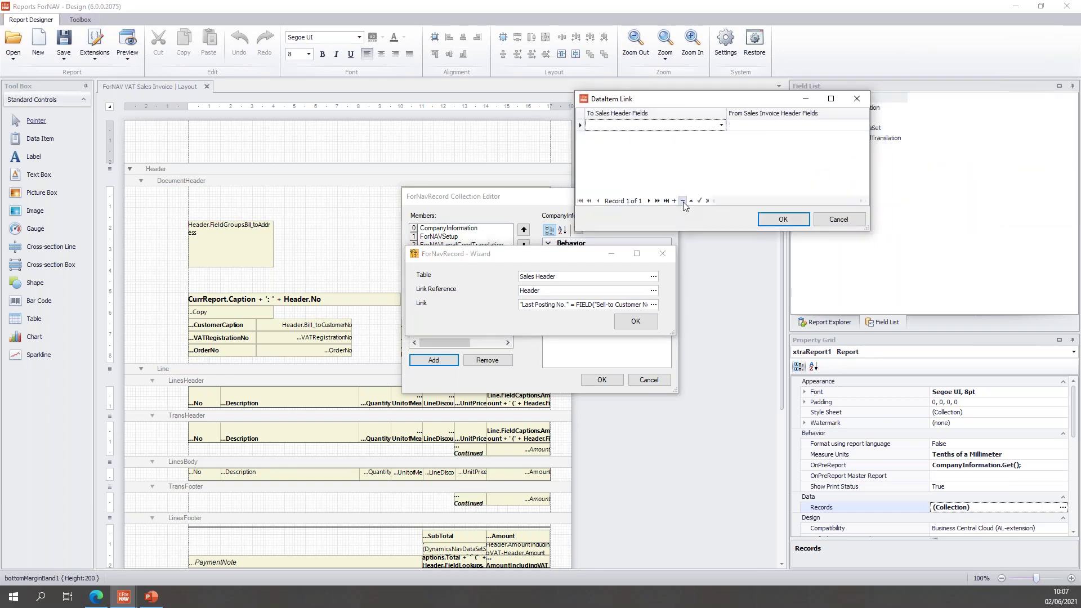
pyautogui.click(722, 125)
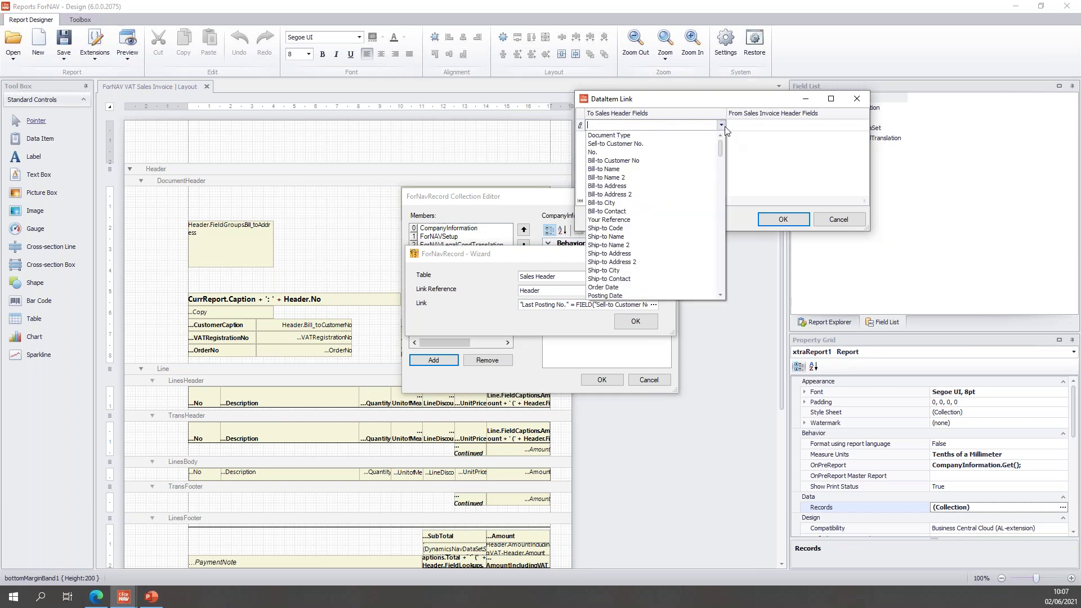
pyautogui.click(665, 152)
pyautogui.click(780, 131)
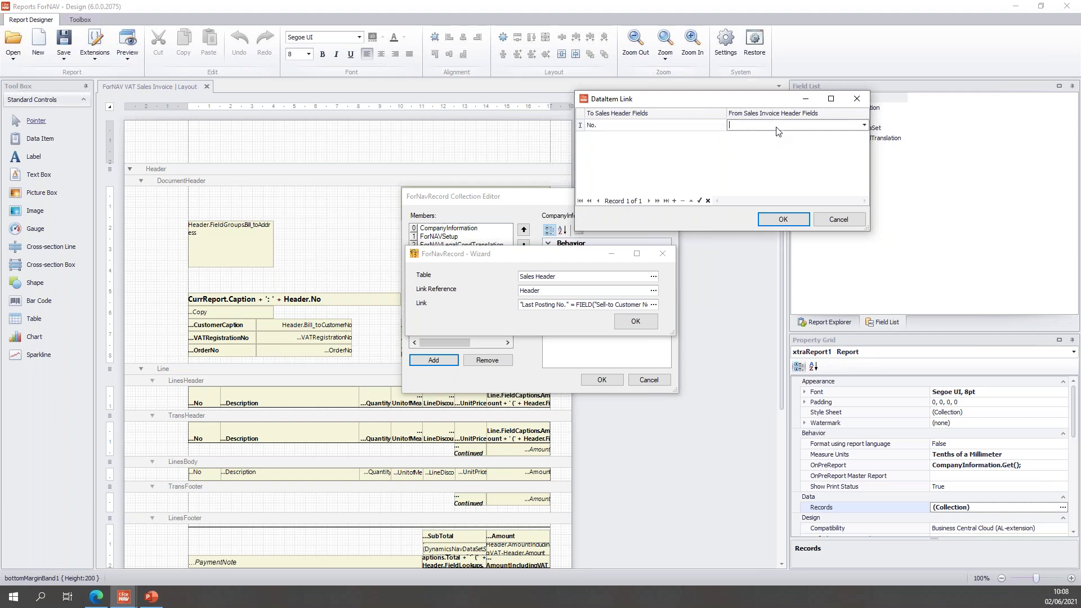
pyautogui.write('Order N')
pyautogui.press('Return')
pyautogui.click(782, 221)
pyautogui.click(640, 325)
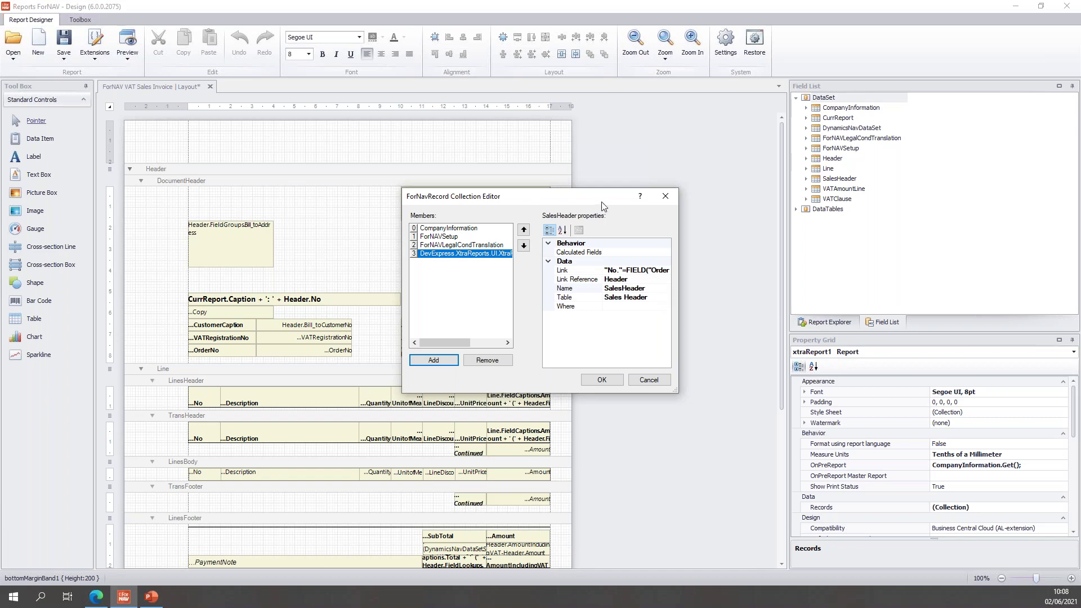
# Step: Filter the SalesHeader record with a Where condition of Document Type as Const Order, and close the record collection
pyautogui.moveTo(601, 202); pyautogui.dragTo(615, 189)
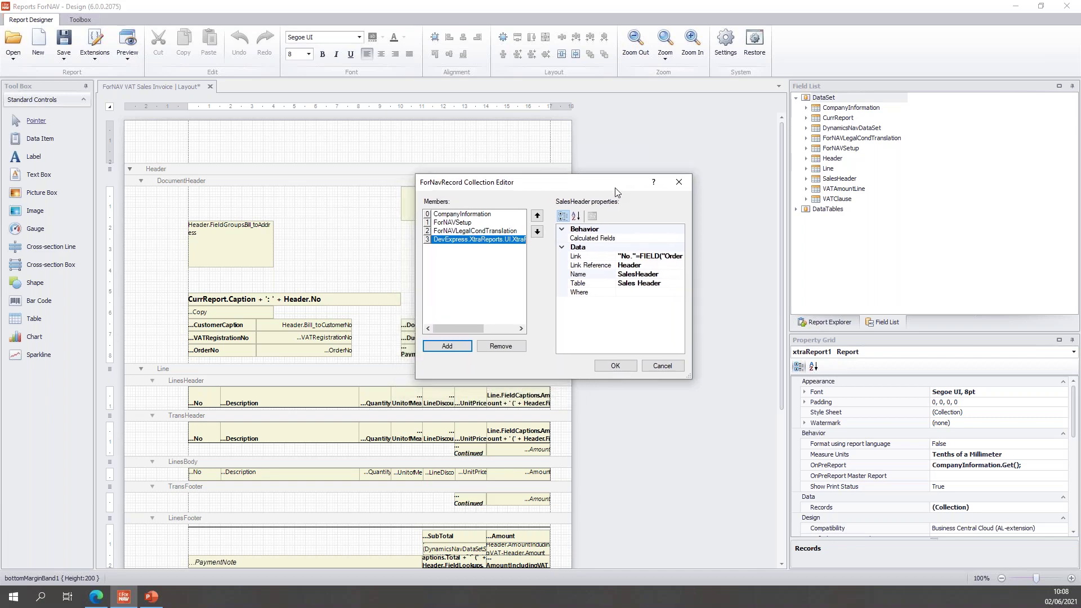
pyautogui.click(662, 293)
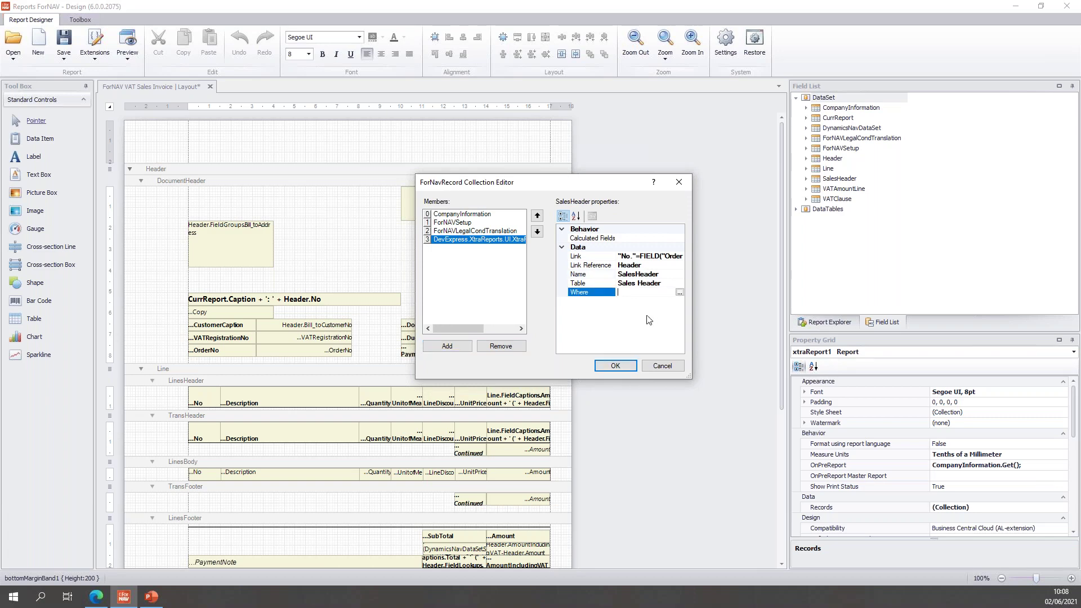
pyautogui.click(680, 293)
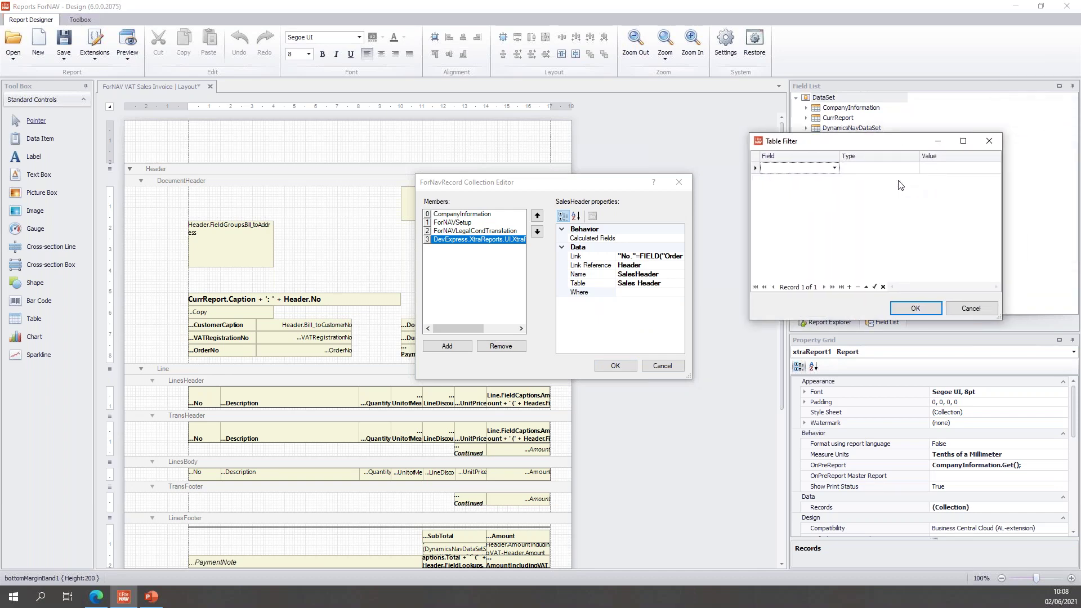
pyautogui.click(835, 168)
pyautogui.click(824, 182)
pyautogui.click(955, 170)
pyautogui.click(996, 168)
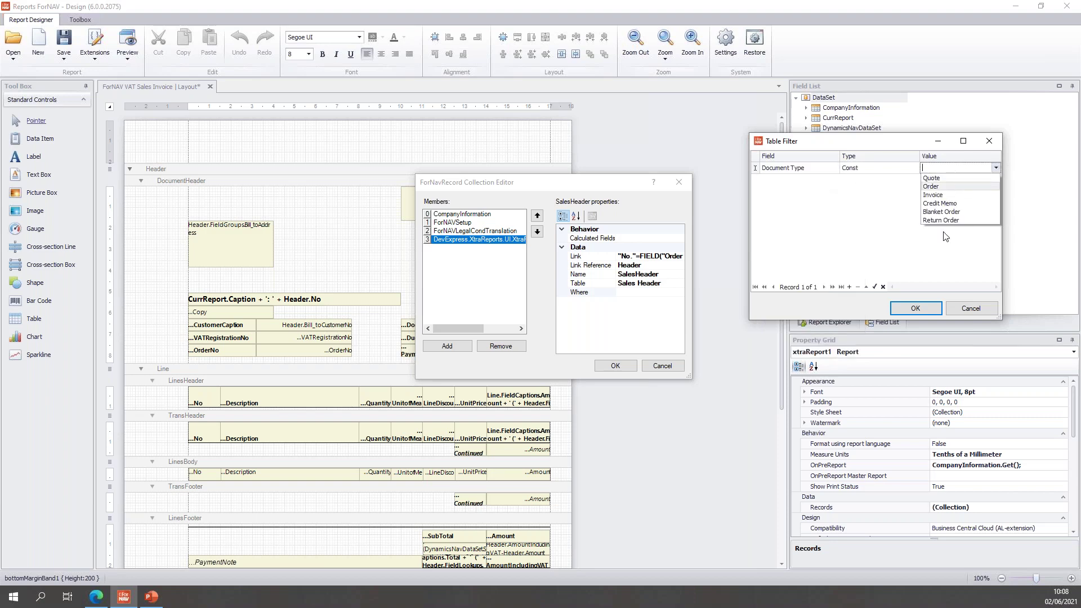
pyautogui.click(924, 313)
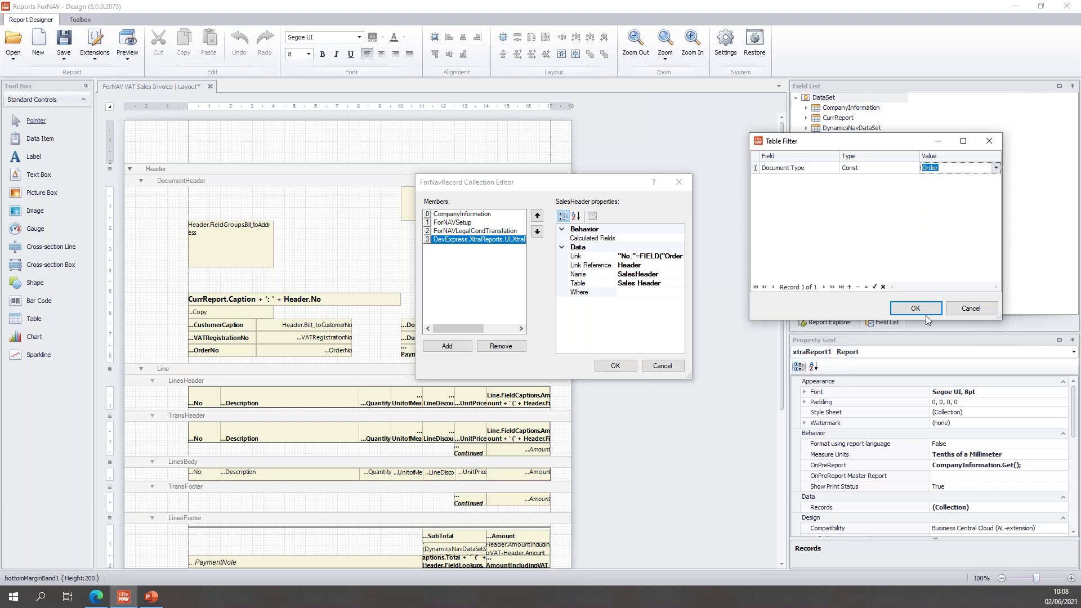
pyautogui.click(627, 369)
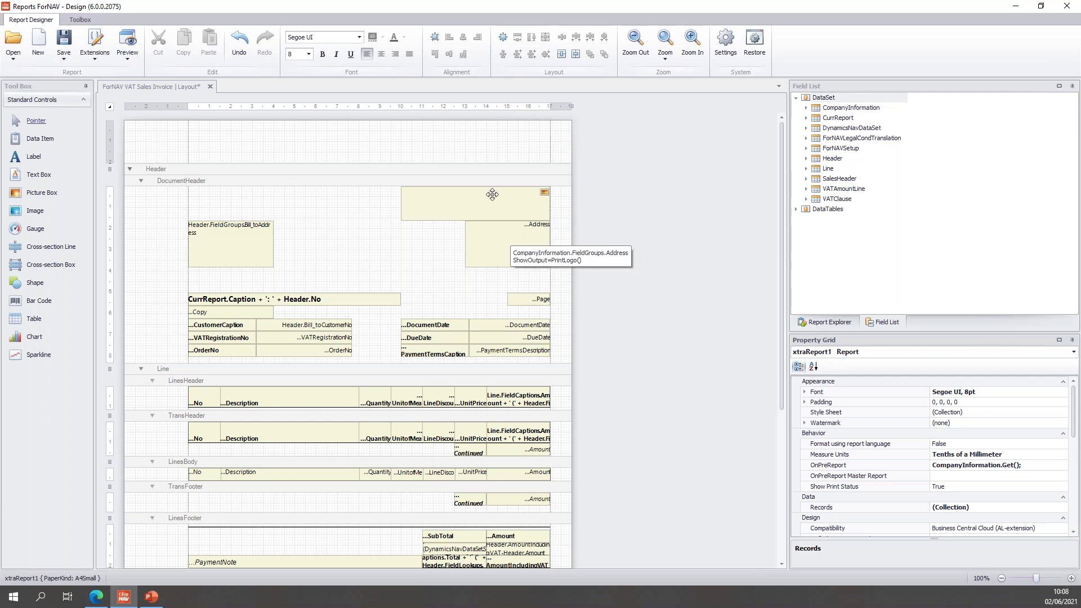
# Step: Detach the DocumentHeader section from its ForNAV Sales Template master report so its controls can be edited
pyautogui.click(491, 177)
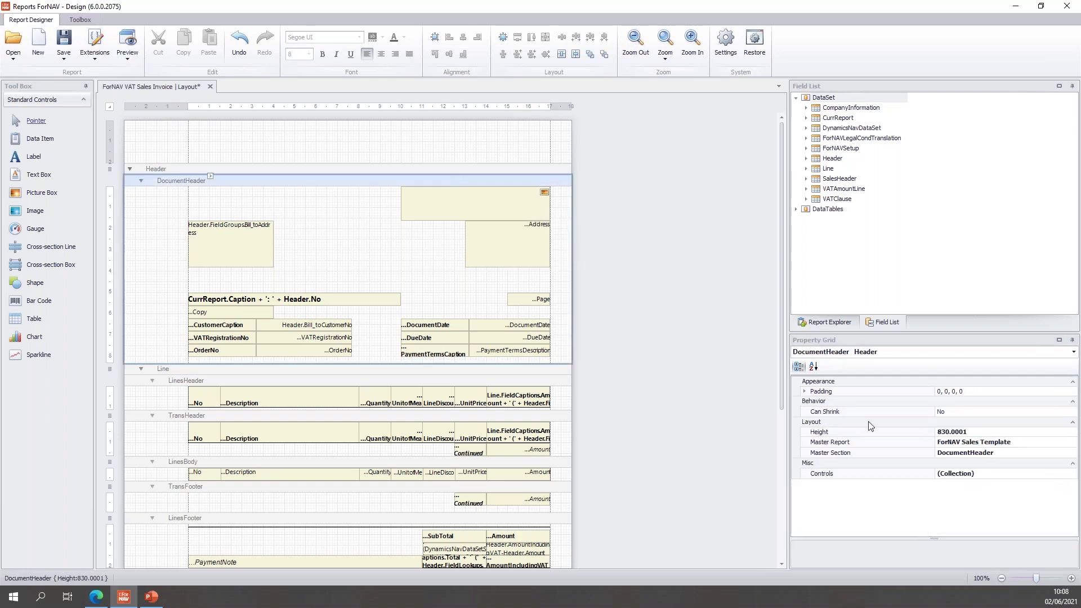
pyautogui.rightClick(909, 444)
pyautogui.click(922, 452)
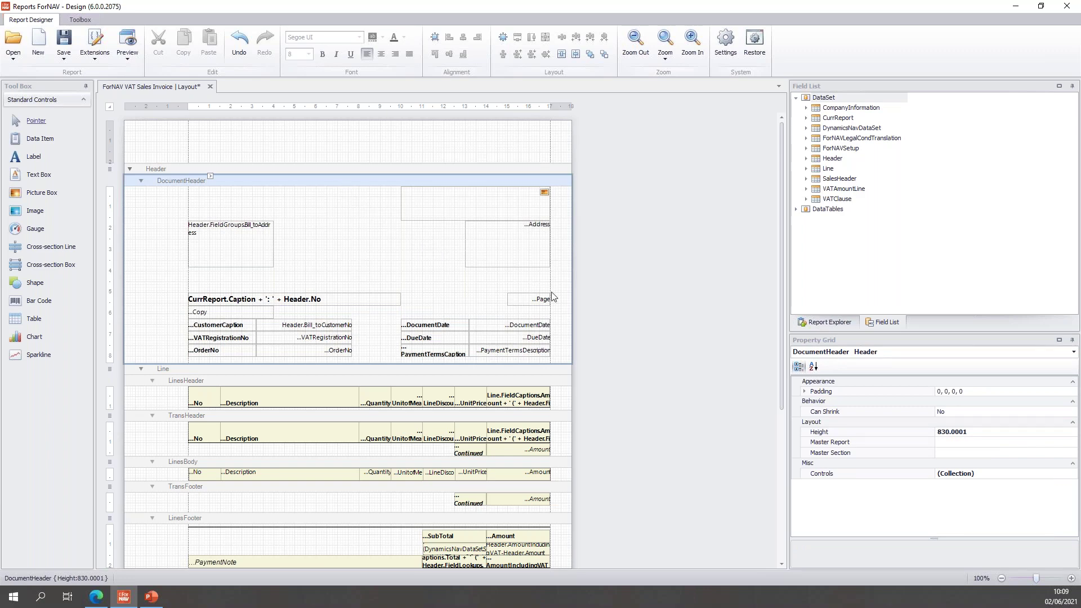
# Step: Place the Header table's OrderNo field extension in DocumentHeader beside the bill-to address, about 62 mm wide
pyautogui.click(806, 179)
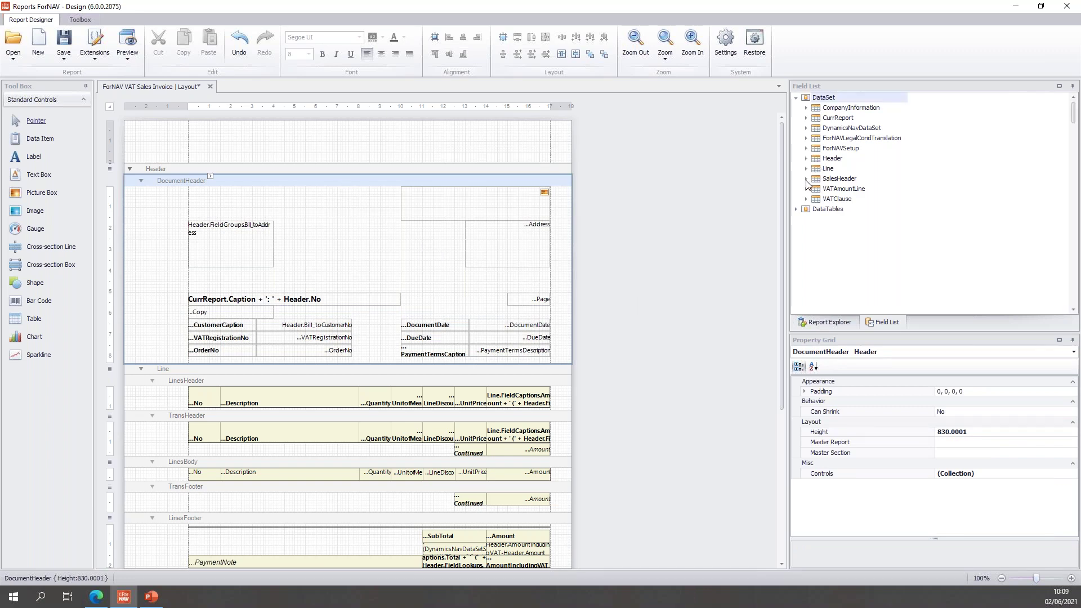
pyautogui.click(806, 158)
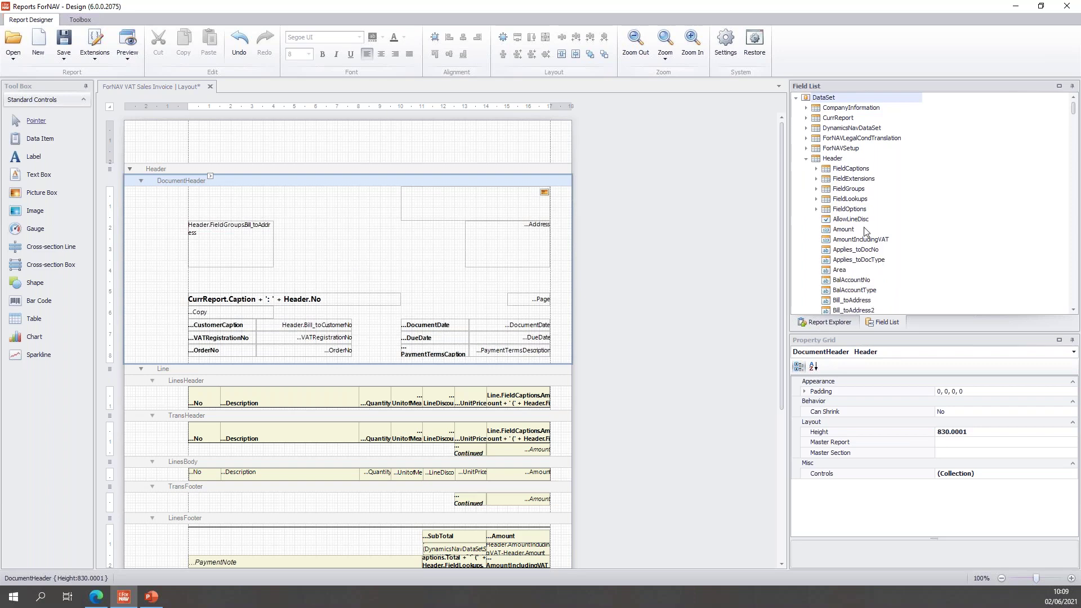
pyautogui.click(817, 180)
pyautogui.click(849, 212)
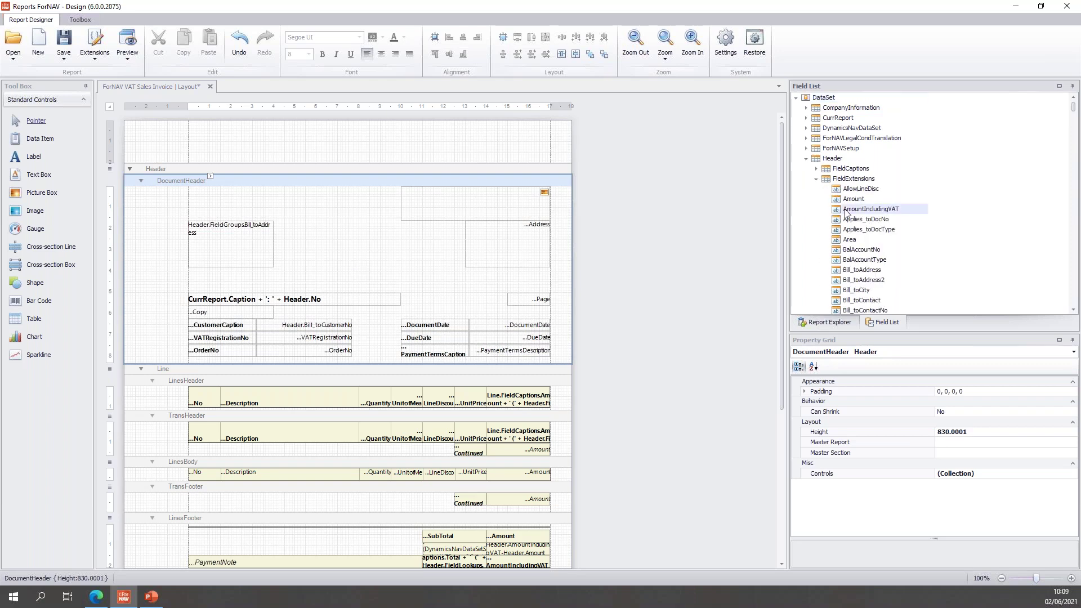
pyautogui.write('ord')
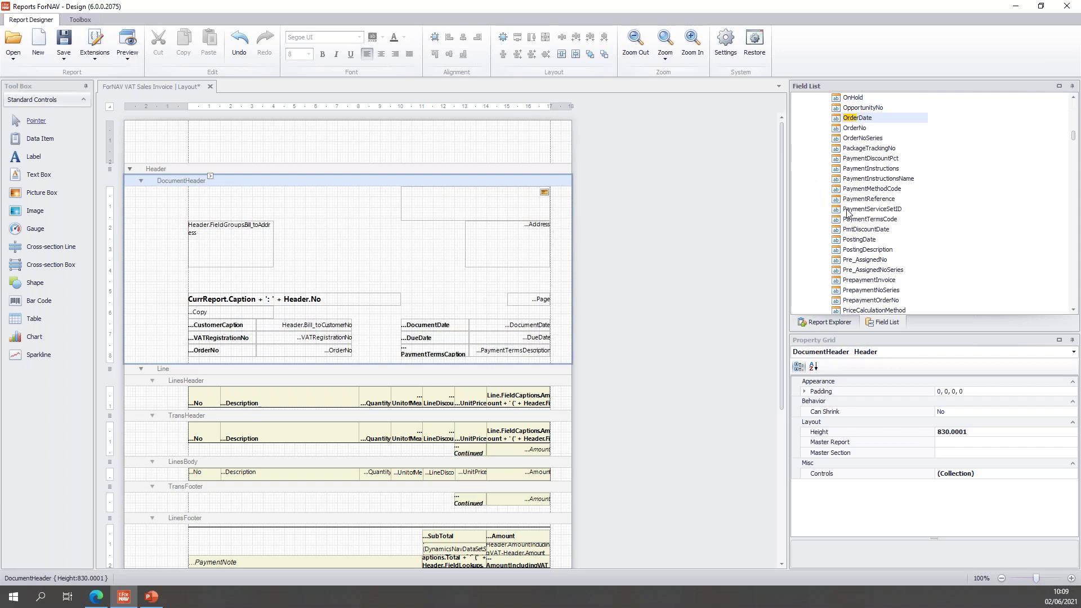
pyautogui.moveTo(855, 128); pyautogui.dragTo(446, 226)
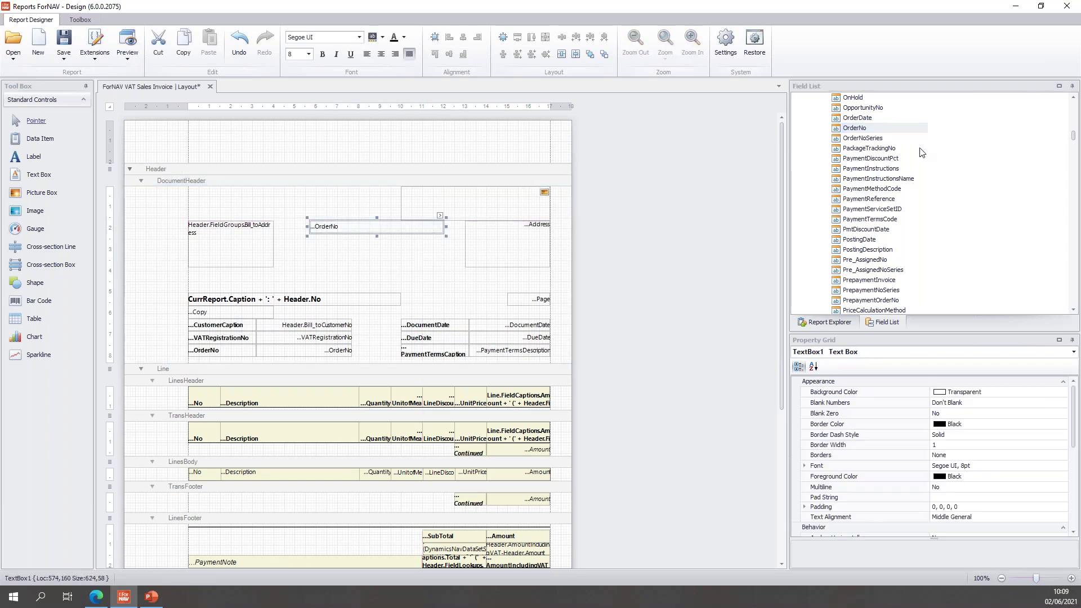
# Step: Place the SalesHeader record's No field extension directly below the OrderNo box and widen it to about 62 mm
pyautogui.scroll(15, 901, 151)
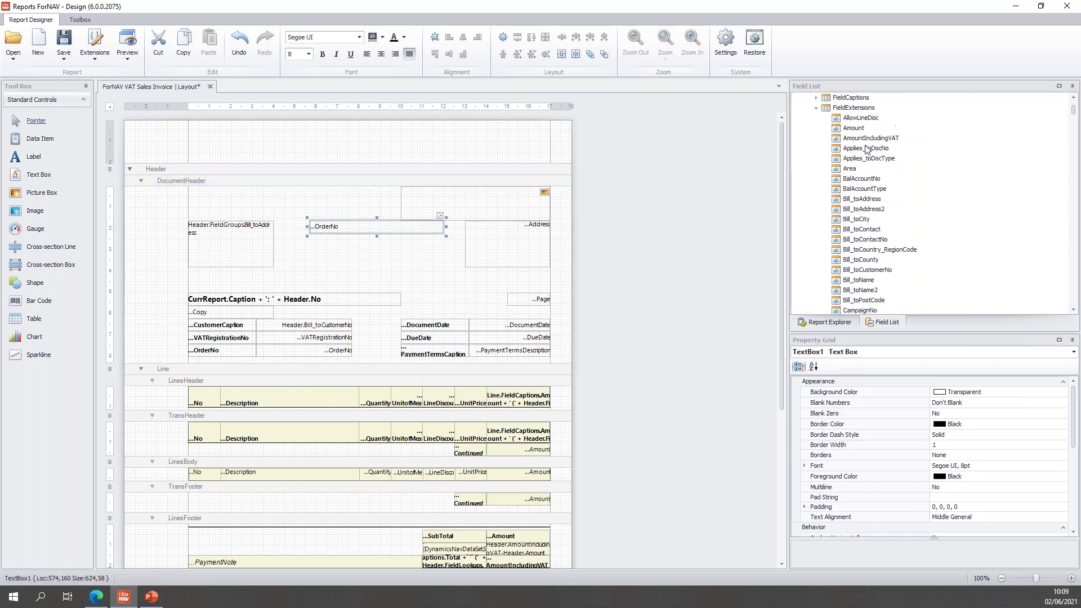
pyautogui.scroll(3, 818, 128)
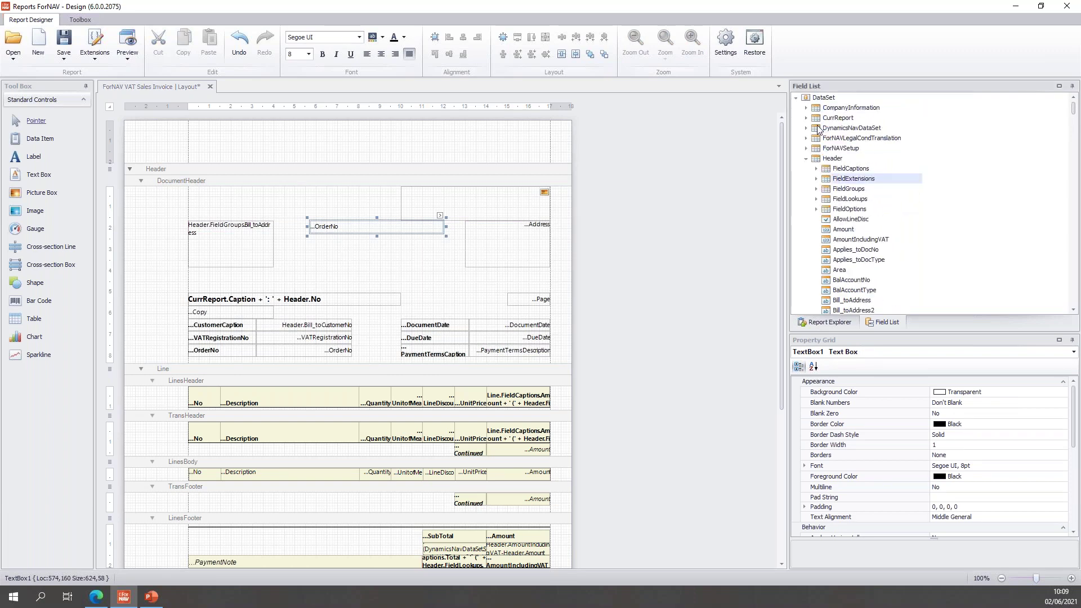
pyautogui.click(807, 158)
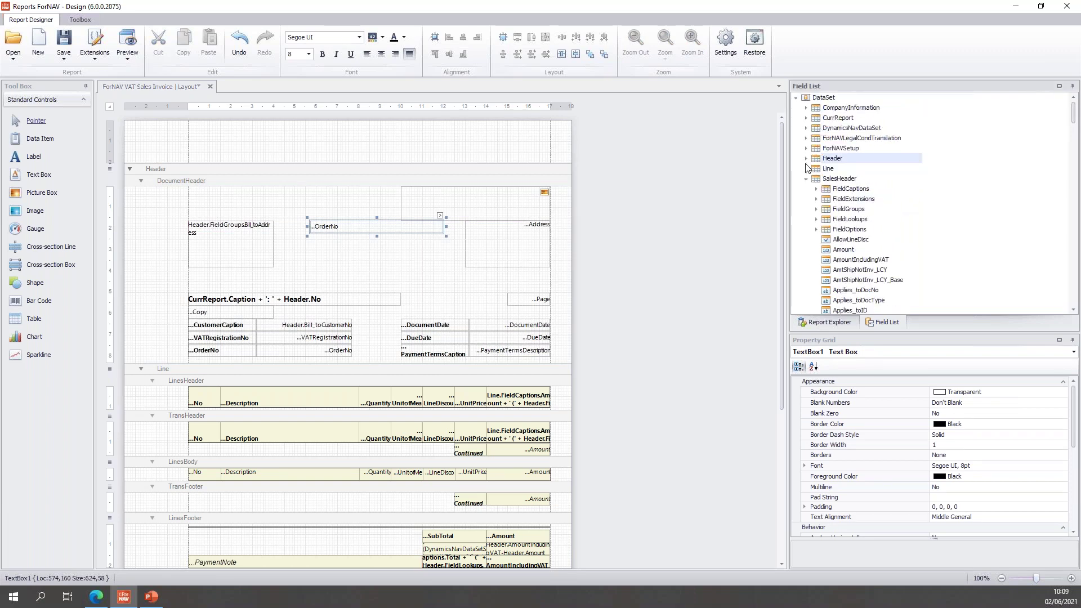
pyautogui.click(817, 200)
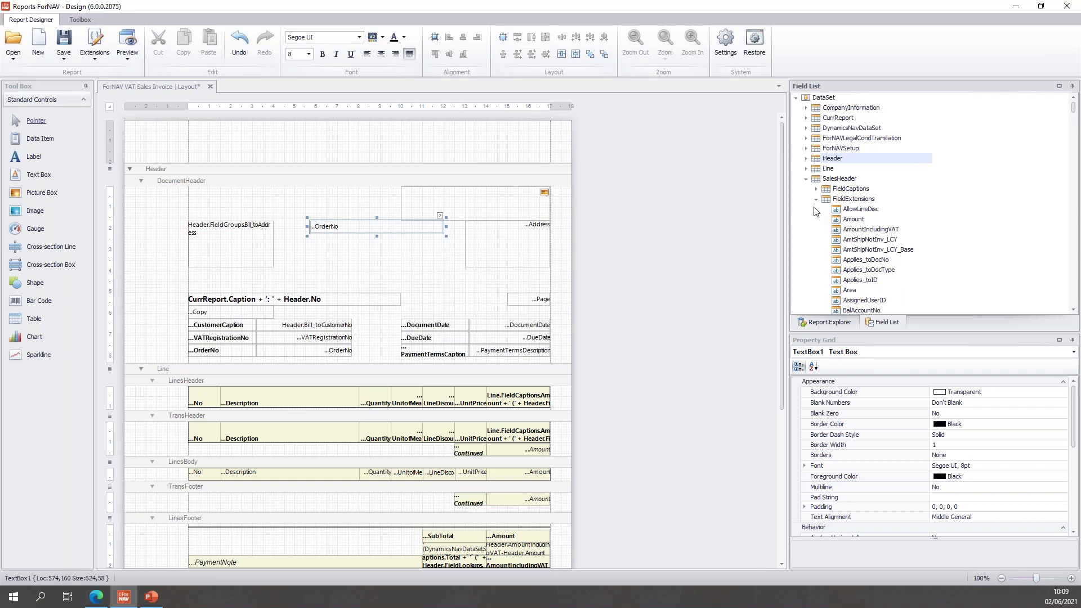
pyautogui.scroll(-1, 844, 222)
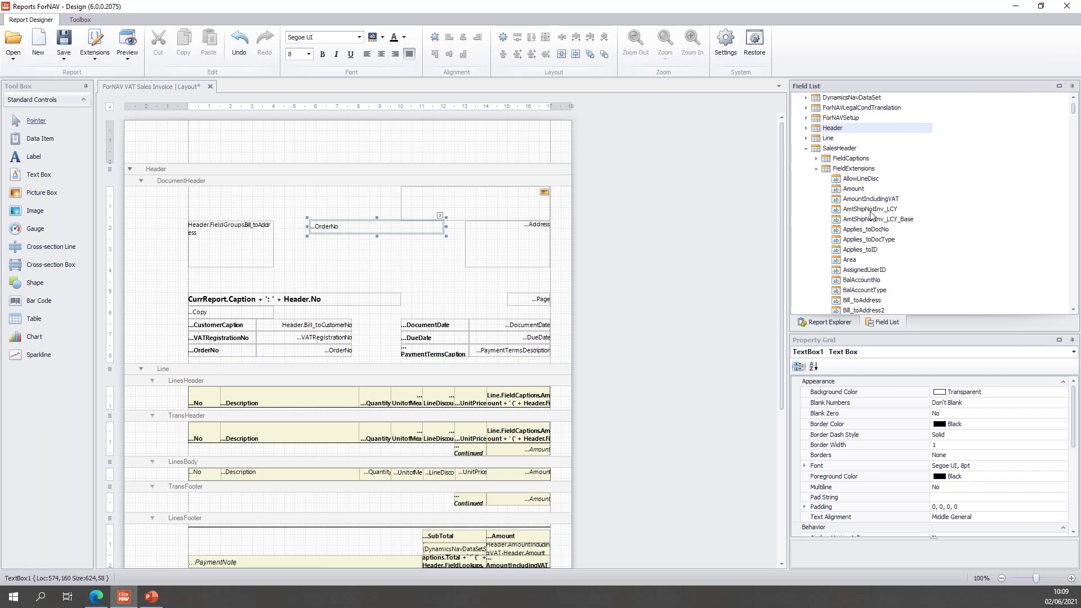
pyautogui.click(868, 222)
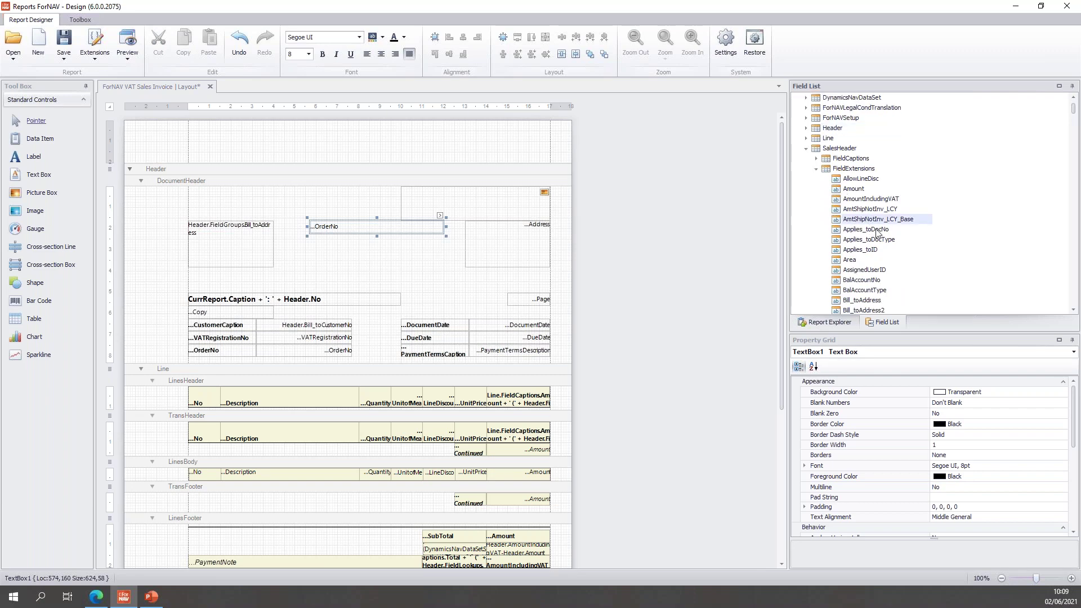
pyautogui.write('no')
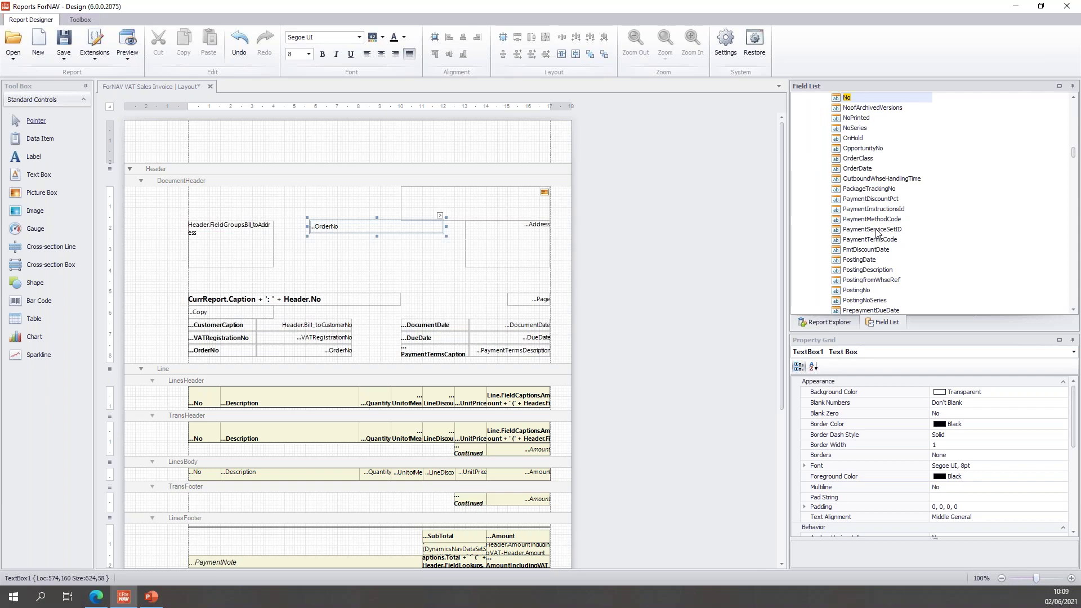
pyautogui.moveTo(848, 99); pyautogui.dragTo(369, 241)
pyautogui.moveTo(365, 239); pyautogui.dragTo(449, 243)
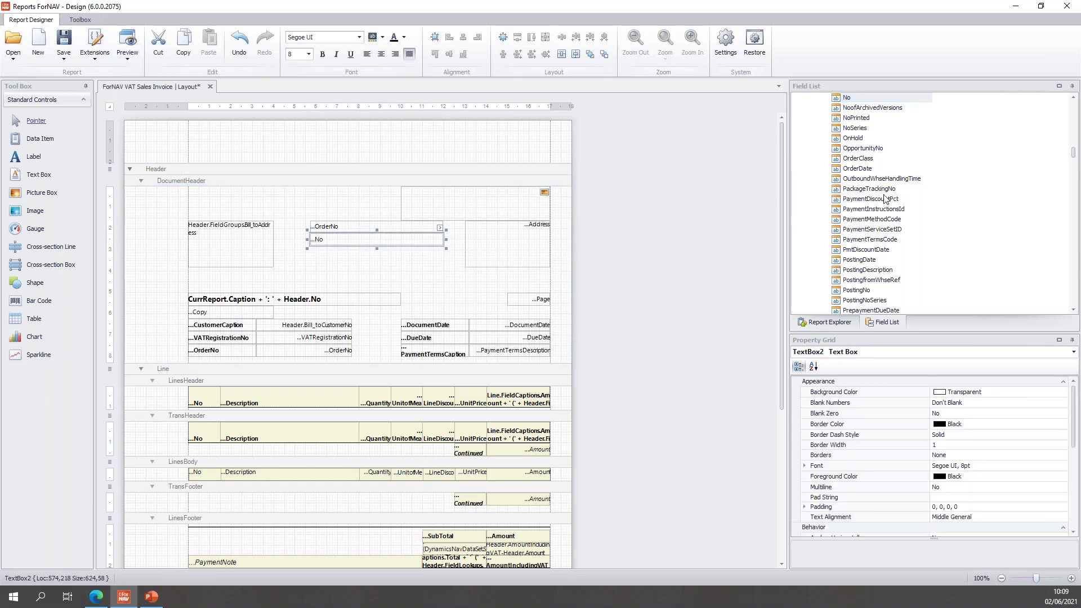
# Step: Add the SalesHeader field extensions Bill_toName and Amount as text boxes stacked below the No box in DocumentHeader
pyautogui.scroll(15, 886, 197)
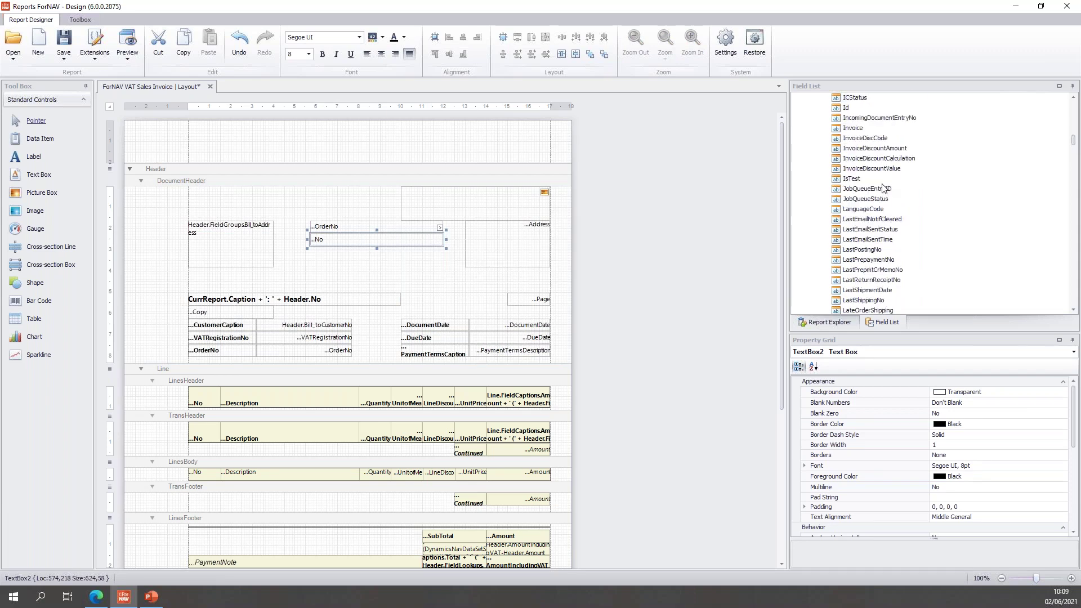
pyautogui.scroll(12, 886, 192)
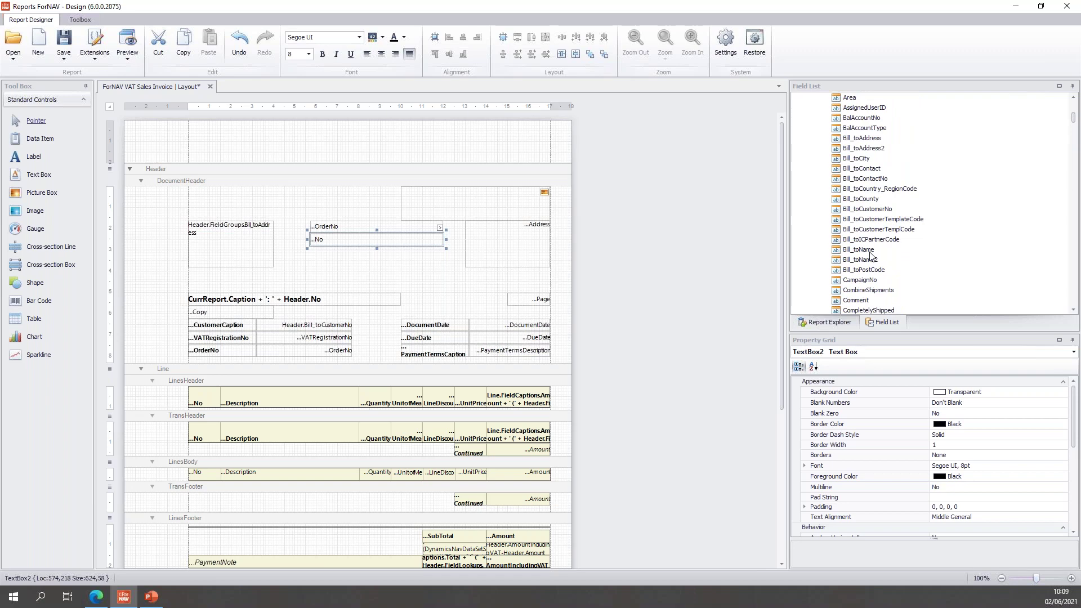
pyautogui.moveTo(877, 254); pyautogui.dragTo(338, 257)
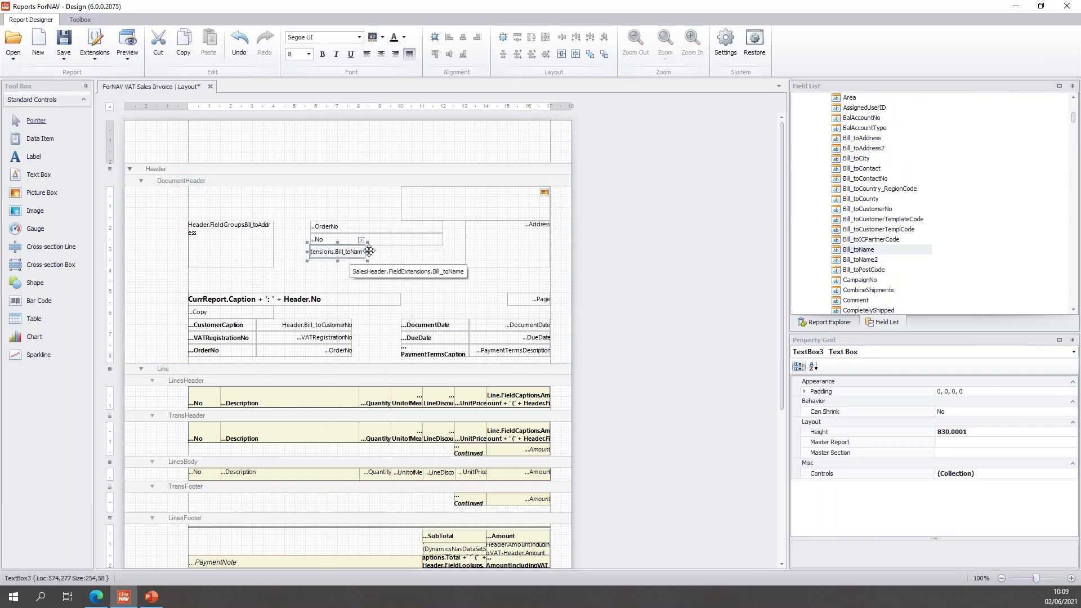
pyautogui.click(386, 260)
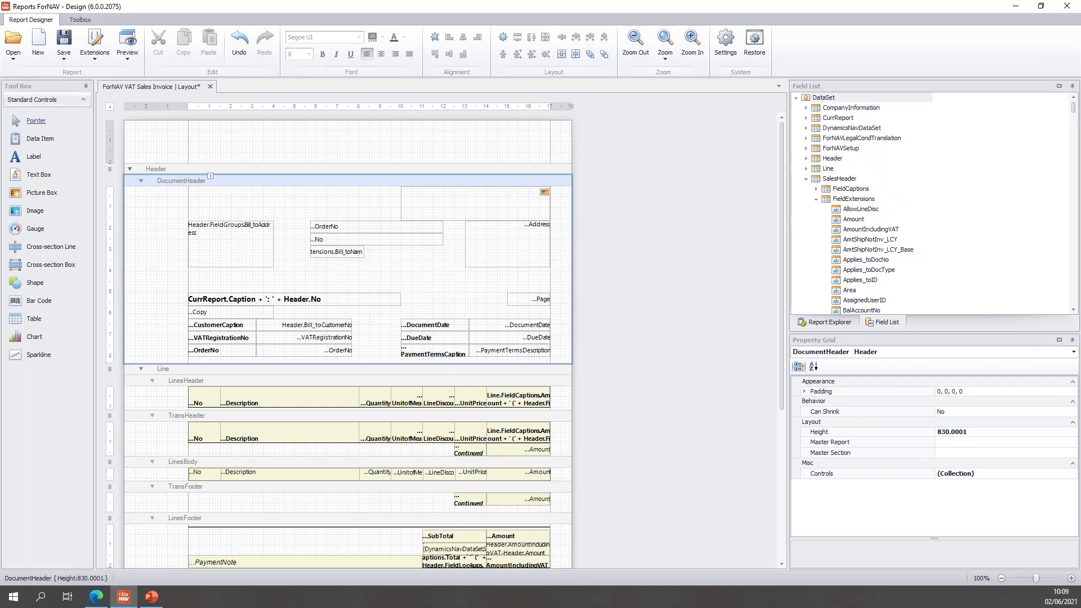
pyautogui.click(356, 254)
pyautogui.moveTo(370, 258); pyautogui.dragTo(340, 260)
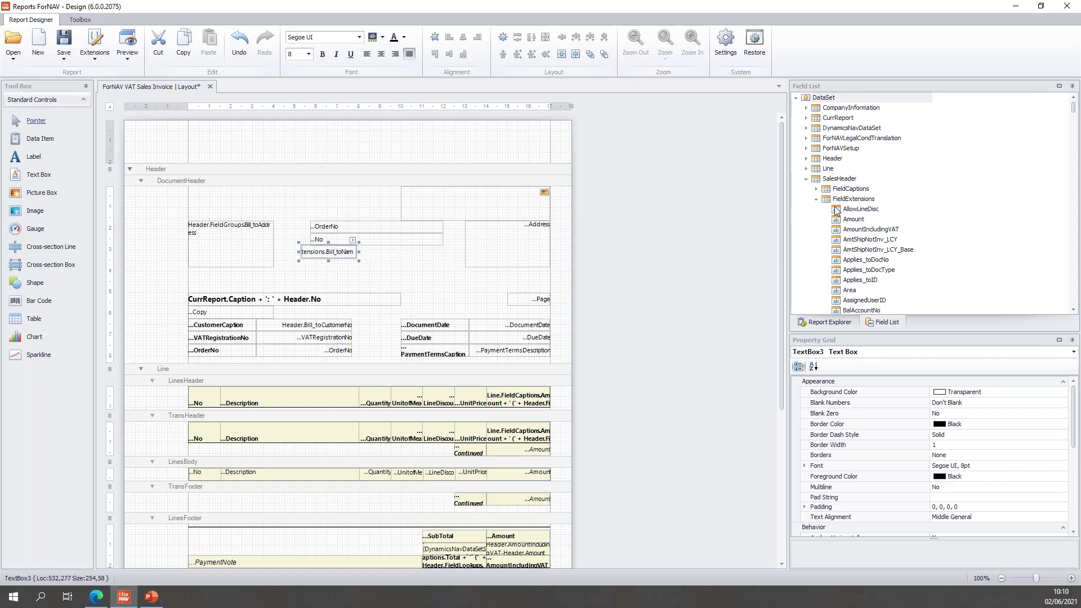
pyautogui.moveTo(851, 221); pyautogui.dragTo(338, 267)
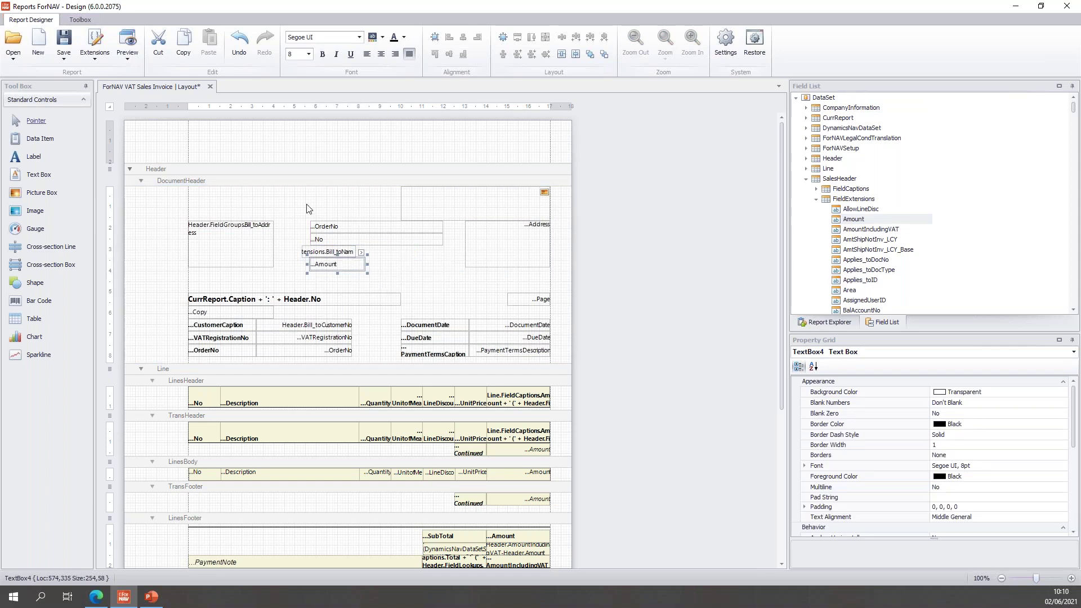
pyautogui.click(385, 286)
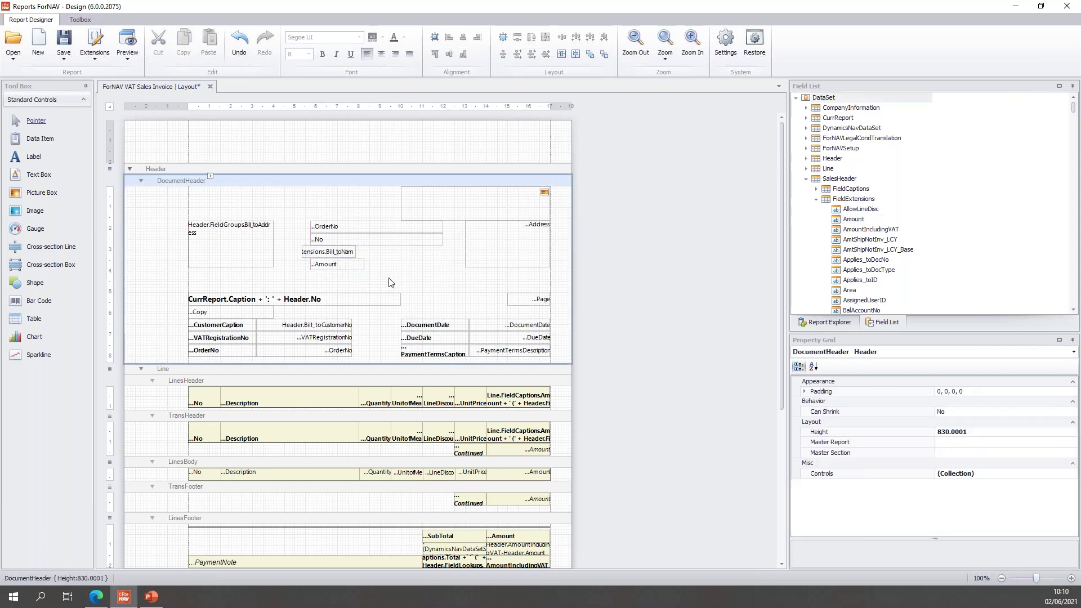
# Step: Give the OrderNo, No, Bill_toName and Amount text boxes the same width and remove the vertical spacing between them
pyautogui.click(345, 240)
pyautogui.keyDown('ctrl'); pyautogui.click(328, 251); pyautogui.keyUp('ctrl')
pyautogui.keyDown('ctrl'); pyautogui.click(332, 264); pyautogui.keyUp('ctrl')
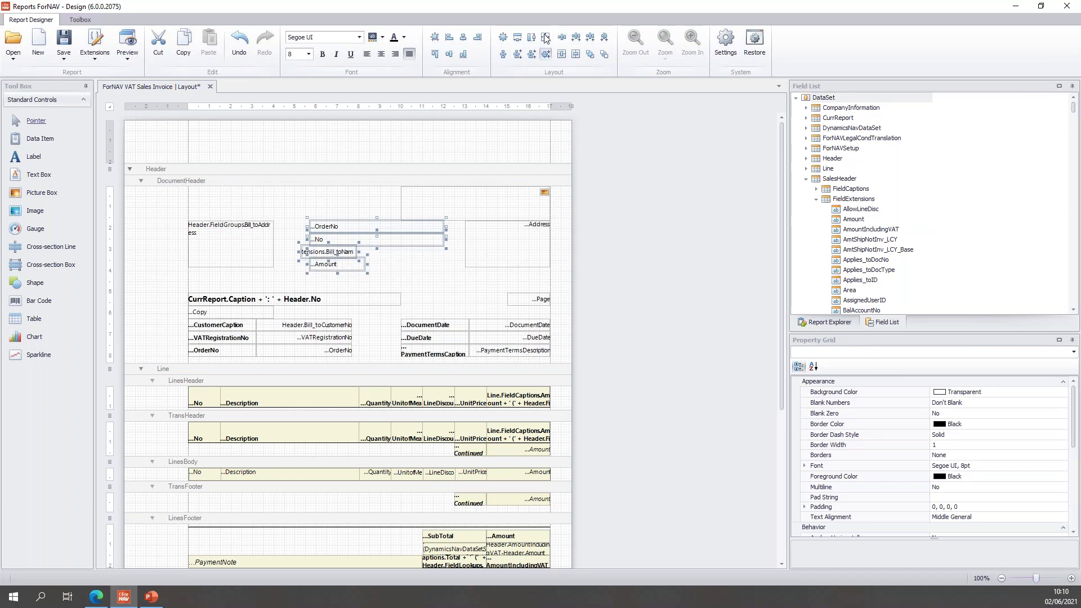
pyautogui.click(547, 56)
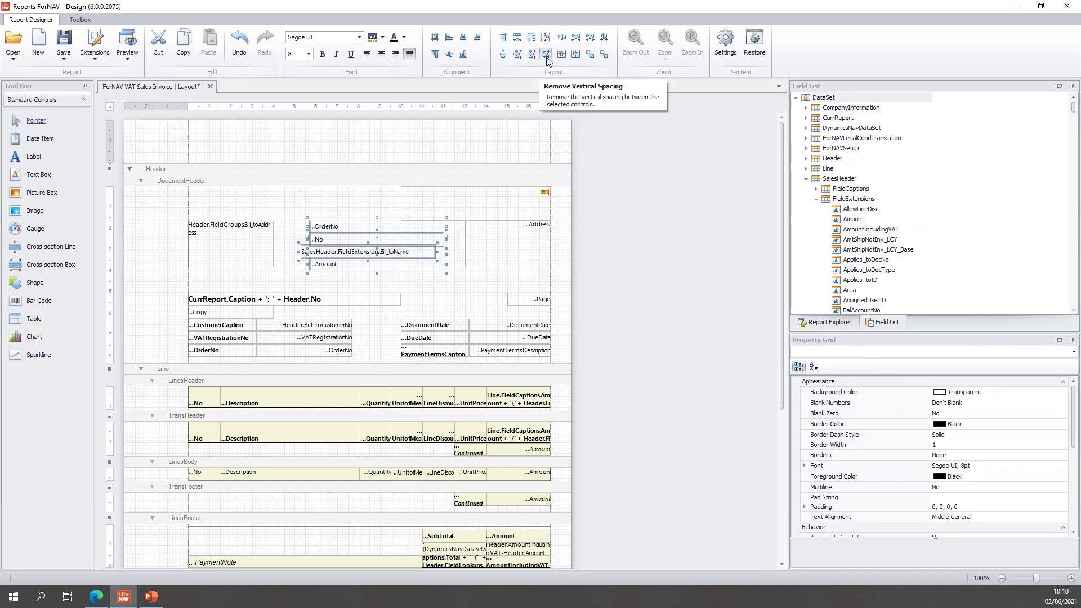
# Step: Left-align the OrderNo, No, Bill_toName and Amount text boxes with each other and give them a yellow (255, 255, 0) background
pyautogui.click(448, 37)
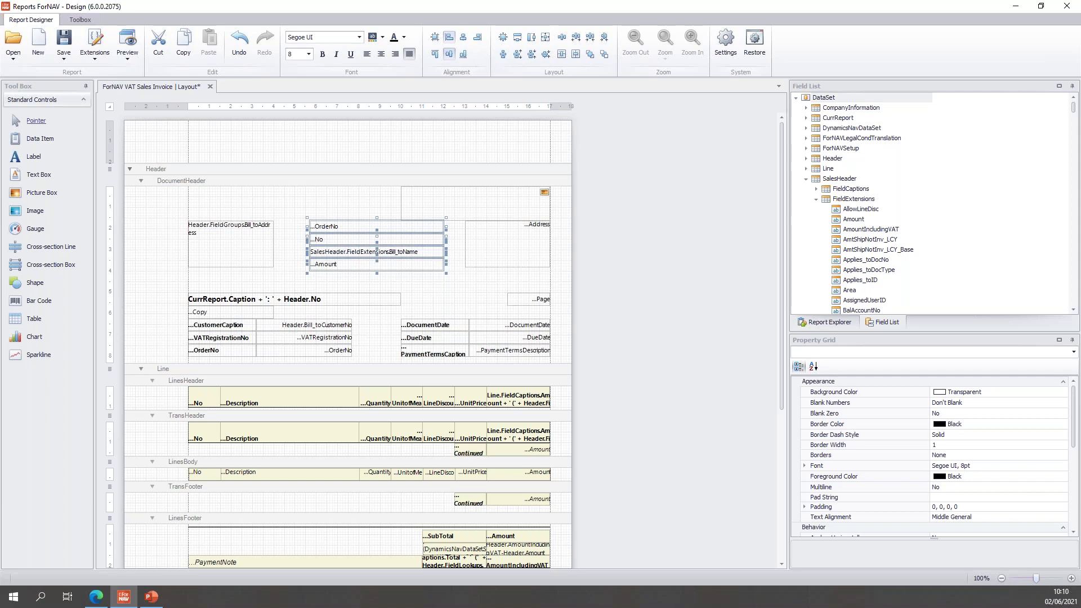
pyautogui.click(384, 38)
pyautogui.click(383, 37)
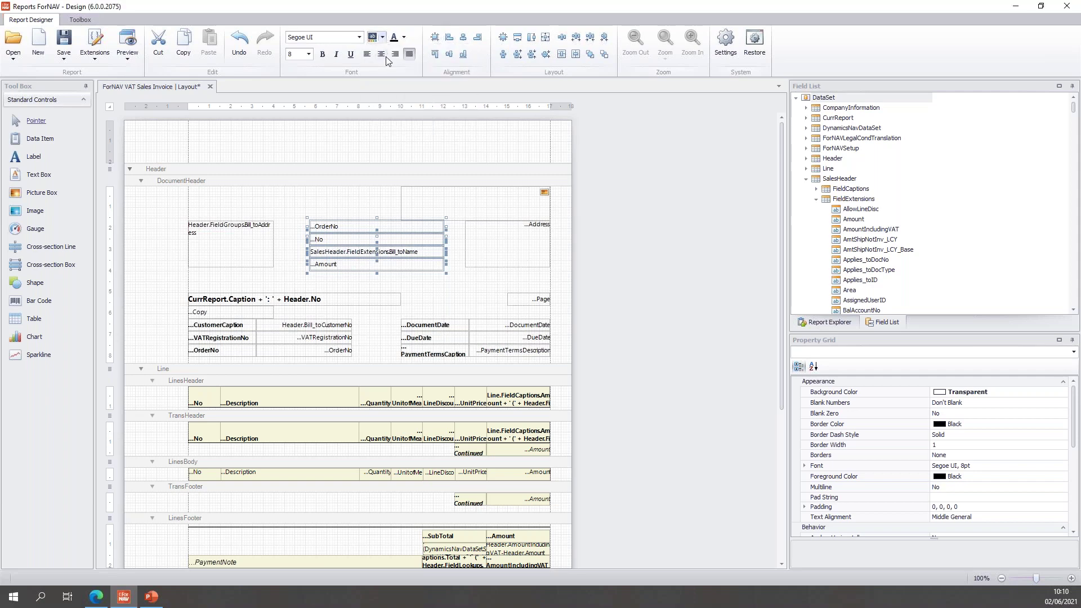
pyautogui.click(383, 37)
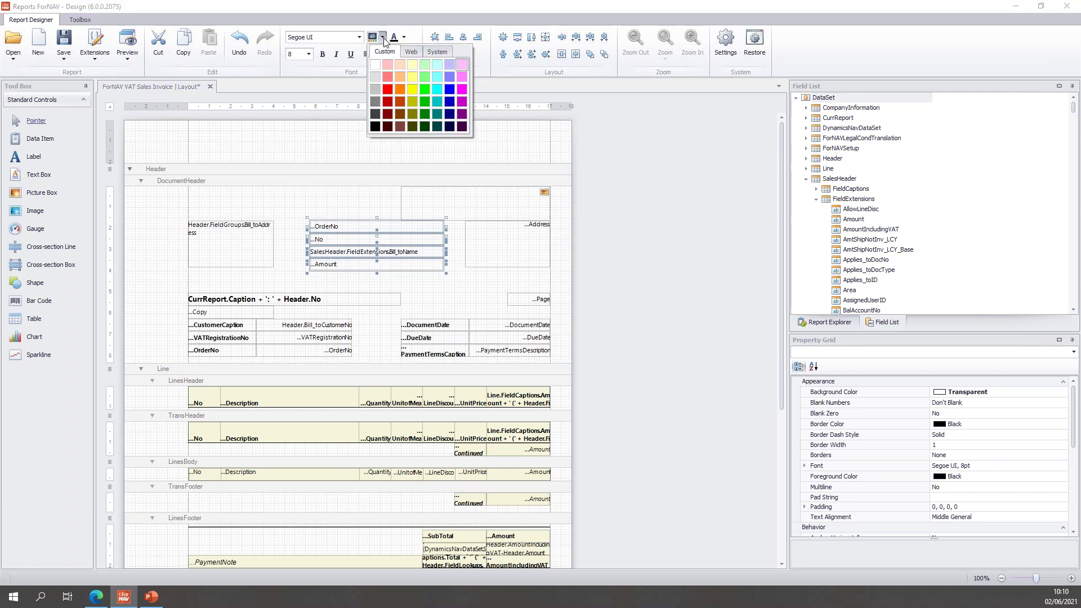
pyautogui.click(412, 89)
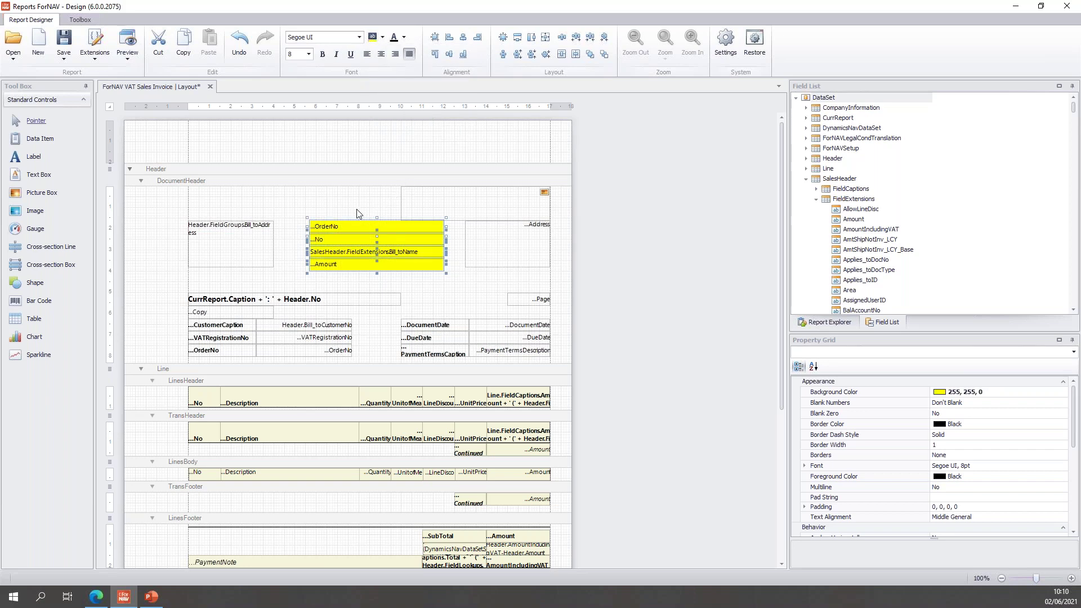
pyautogui.click(356, 206)
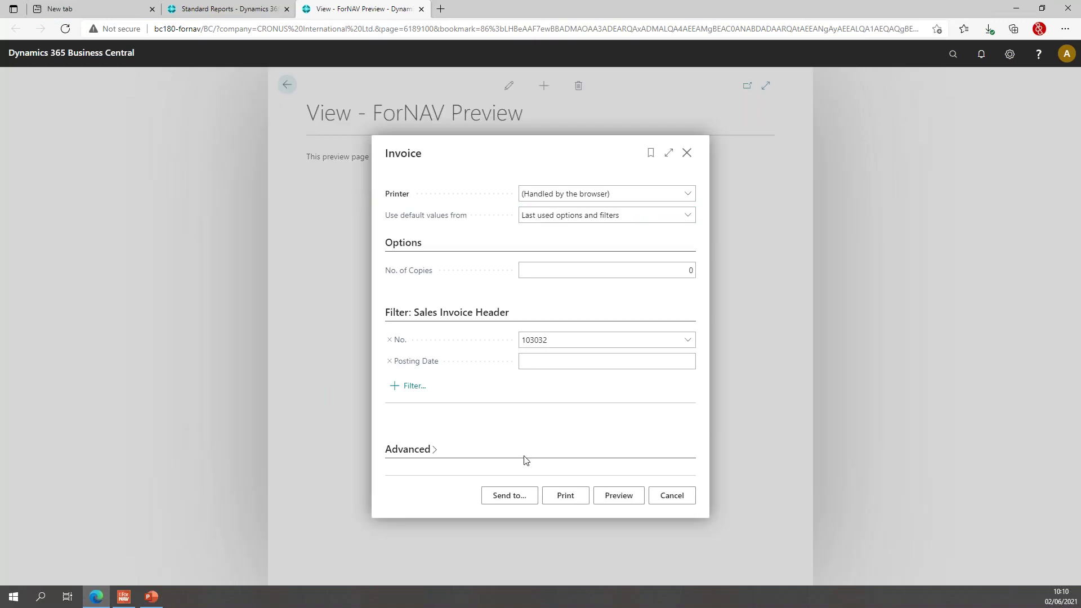
# Step: Preview the posted sales invoice, examine the yellow sales order fields up close, and close the preview
pyautogui.click(618, 499)
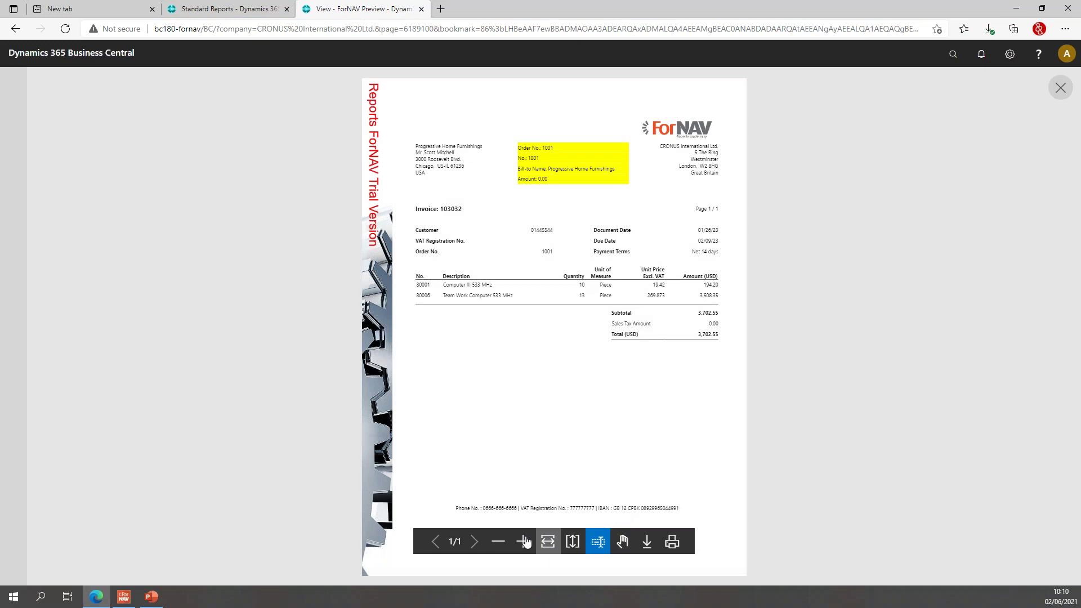
pyautogui.click(525, 542)
pyautogui.scroll(3, 572, 470)
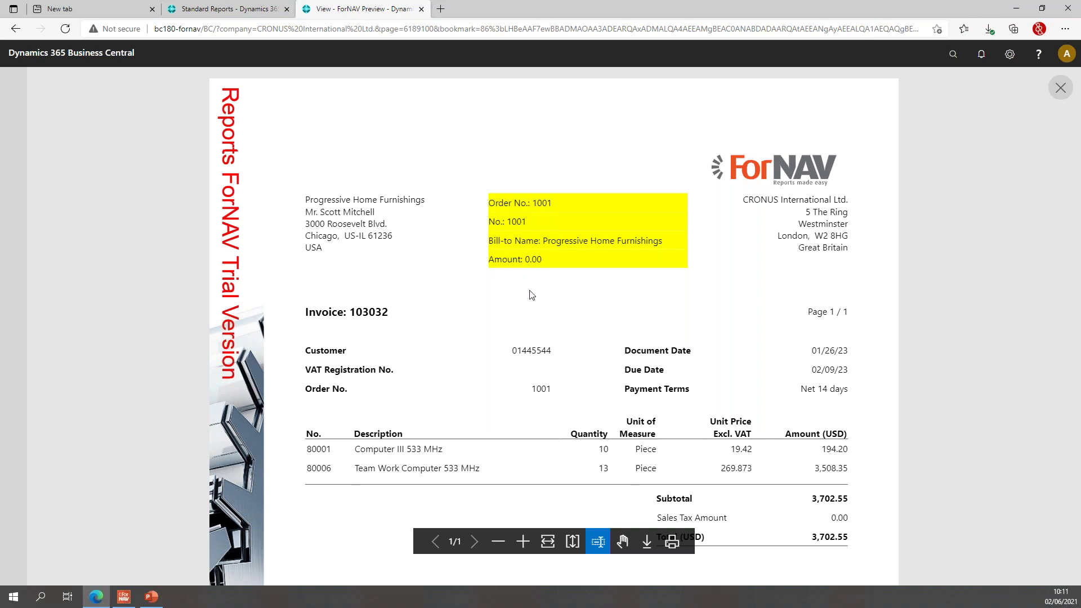
pyautogui.hotkey('ctrl', 'w')
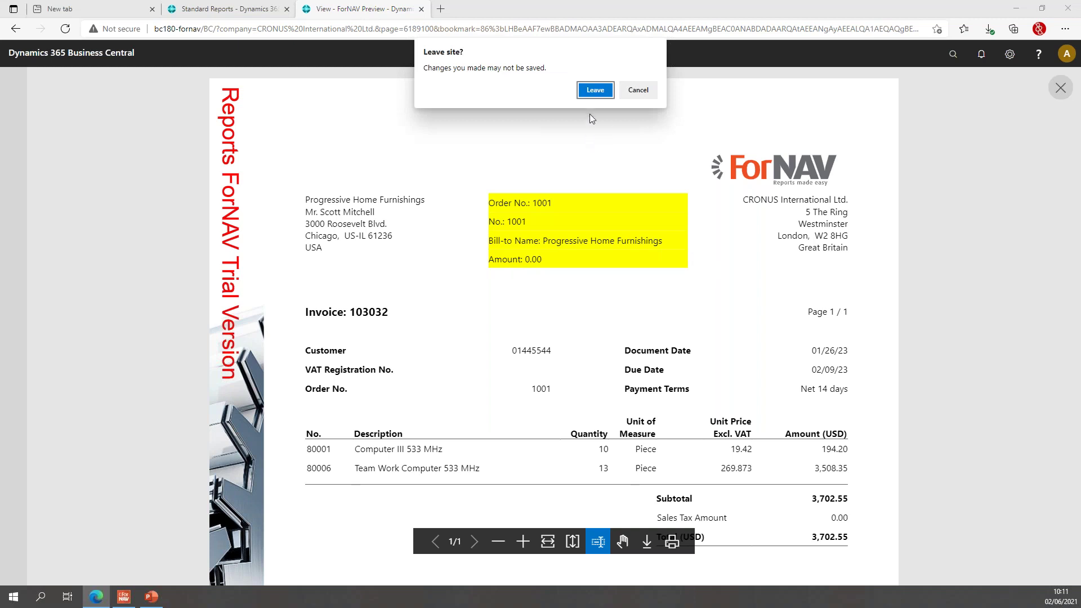
pyautogui.click(594, 90)
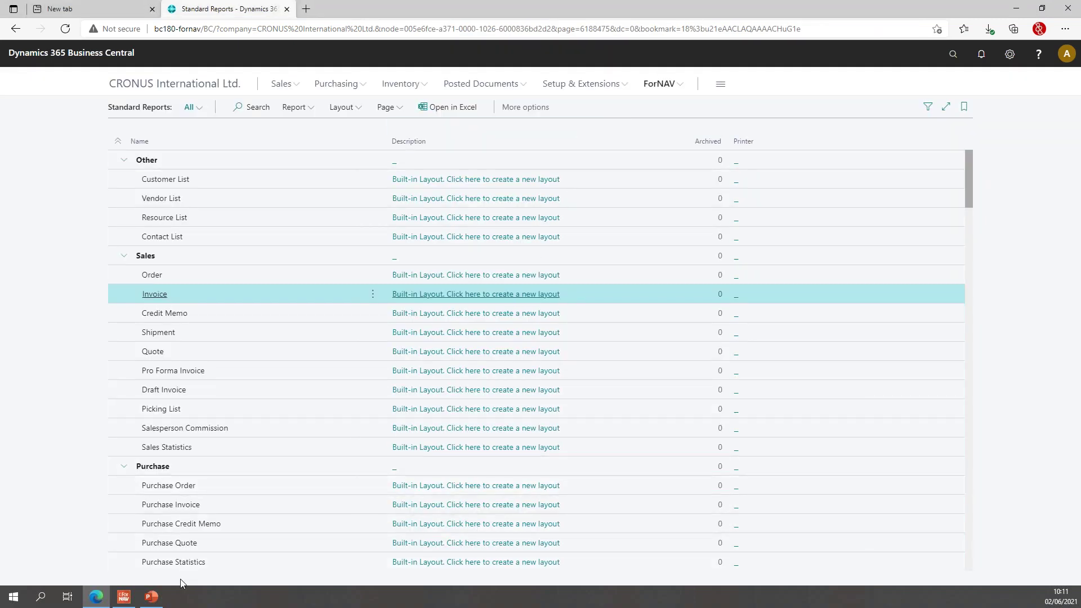
# Step: Switch back to the ForNAV designer and add Amount to the Calculated Fields of the SalesHeader record in the report's Records collection
pyautogui.click(124, 596)
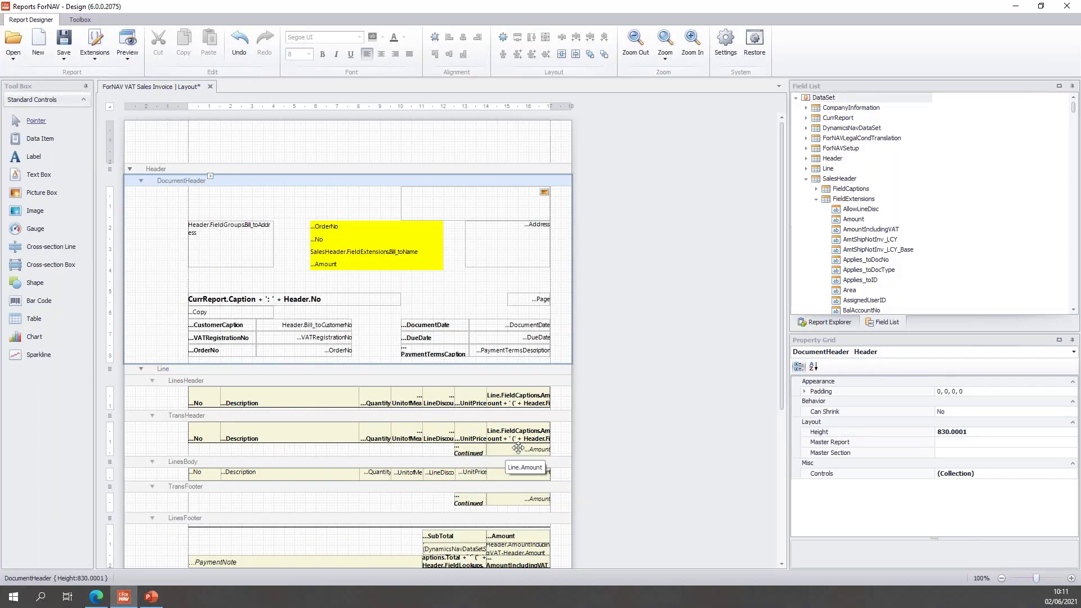
pyautogui.click(657, 282)
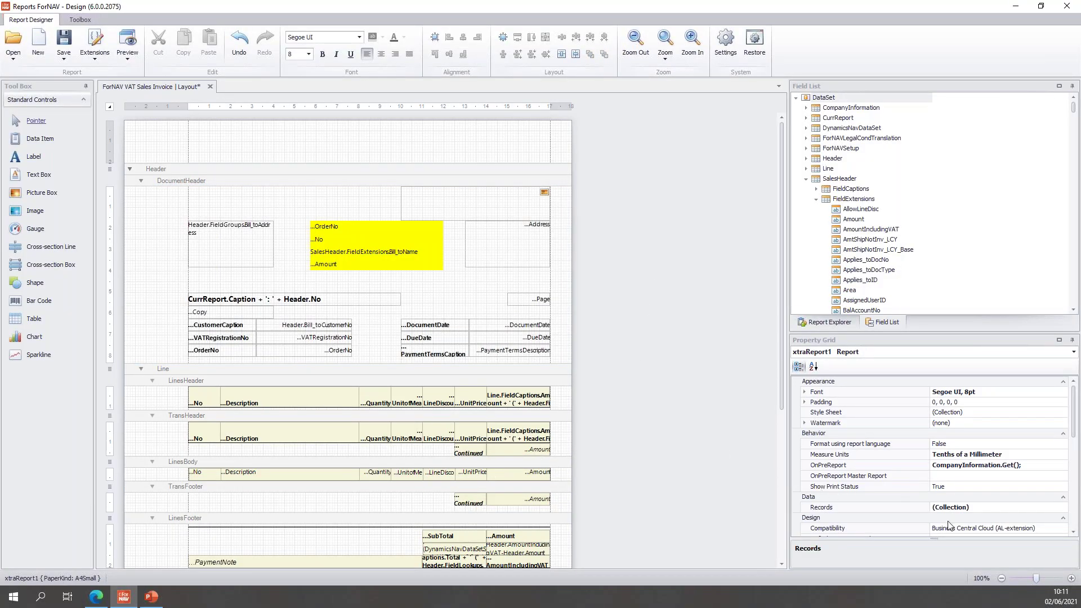
pyautogui.click(1062, 510)
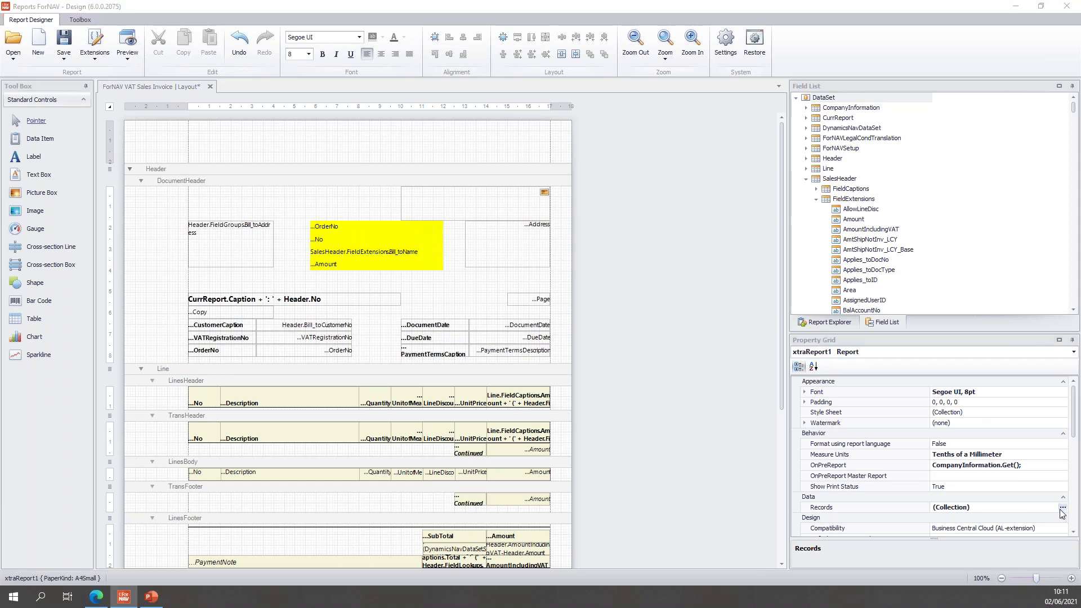
pyautogui.click(451, 254)
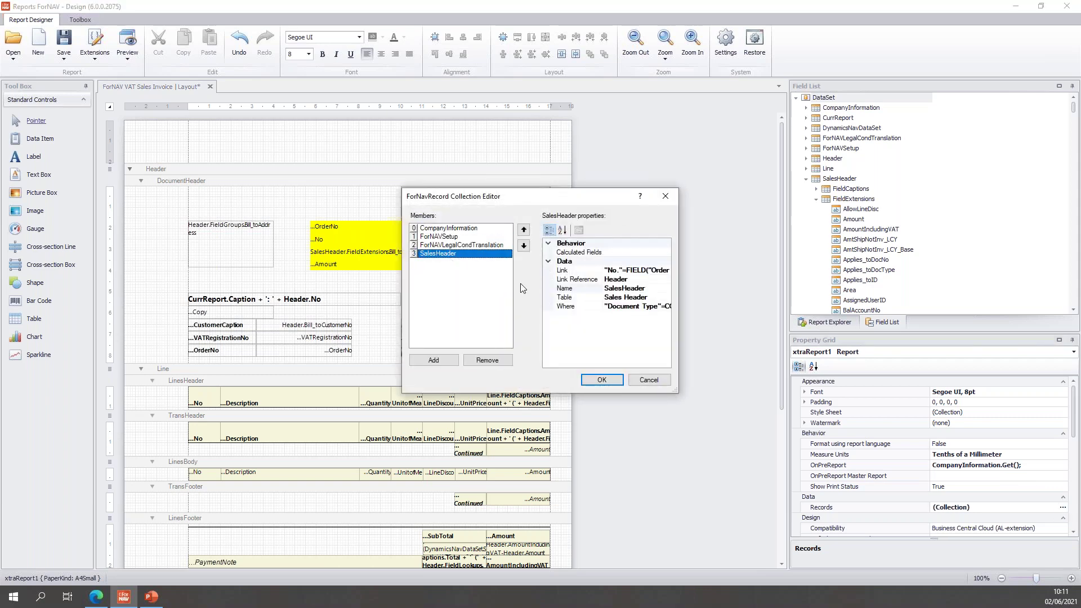
pyautogui.click(650, 253)
pyautogui.click(666, 252)
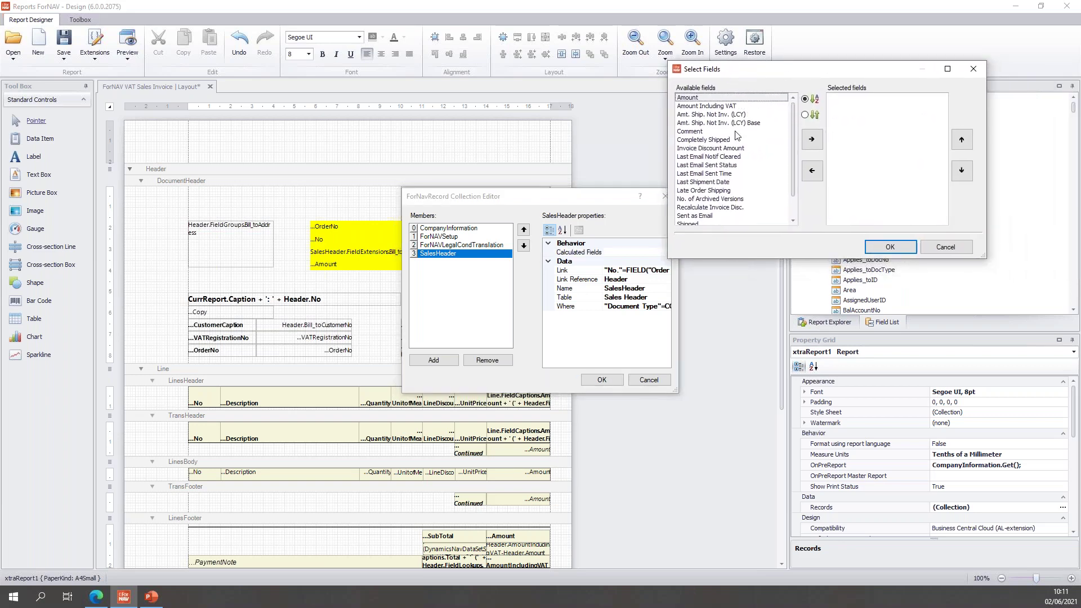
pyautogui.click(813, 141)
pyautogui.click(890, 247)
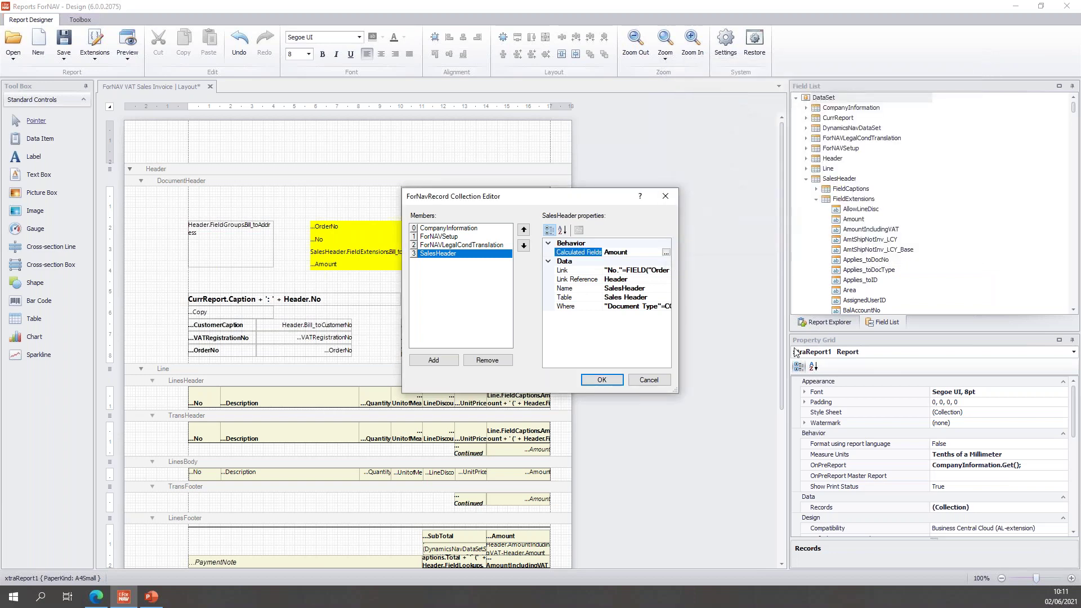
pyautogui.click(601, 380)
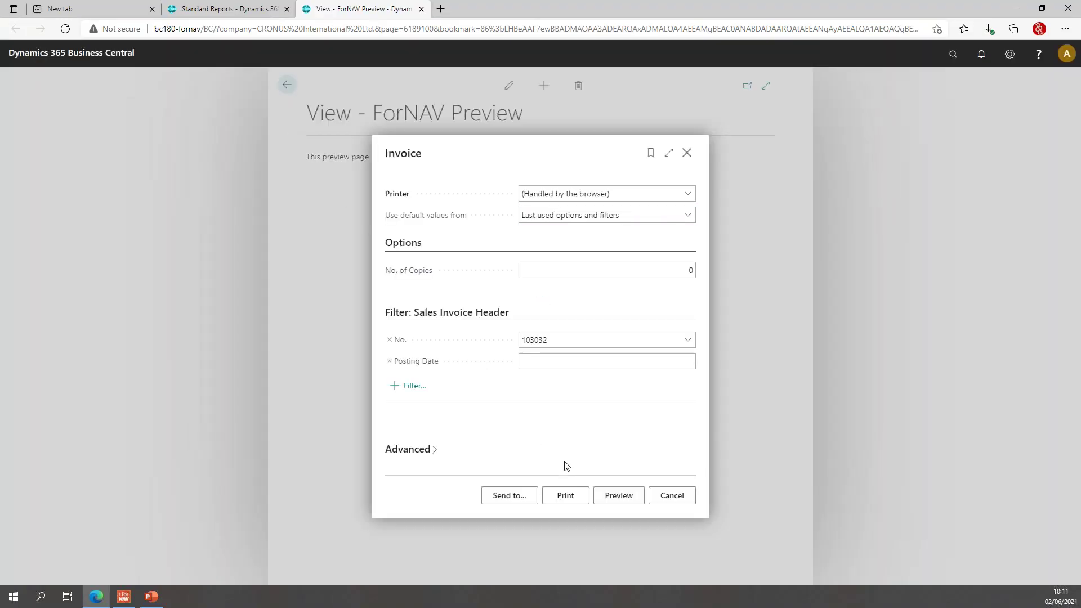
# Step: Preview the invoice again to check the sales order Amount in the yellow block, and close the preview
pyautogui.click(634, 495)
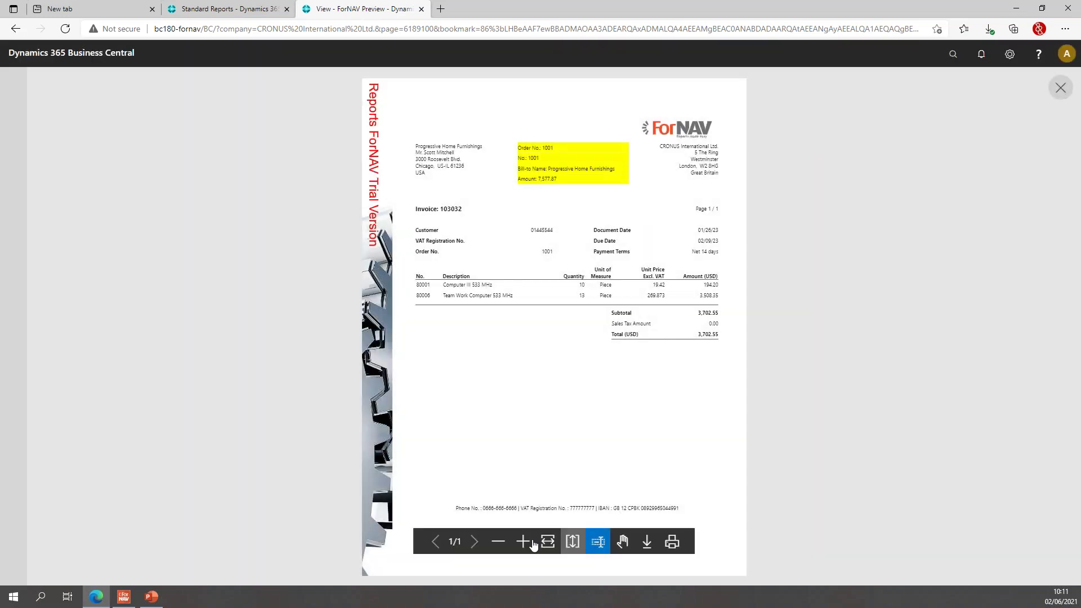
pyautogui.click(526, 541)
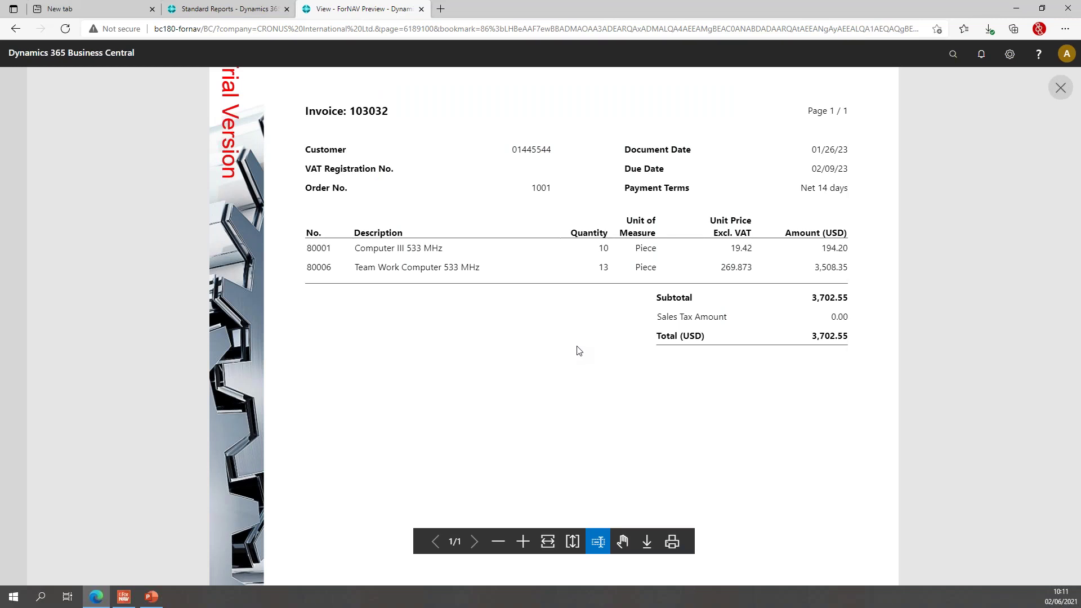
pyautogui.scroll(4, 580, 321)
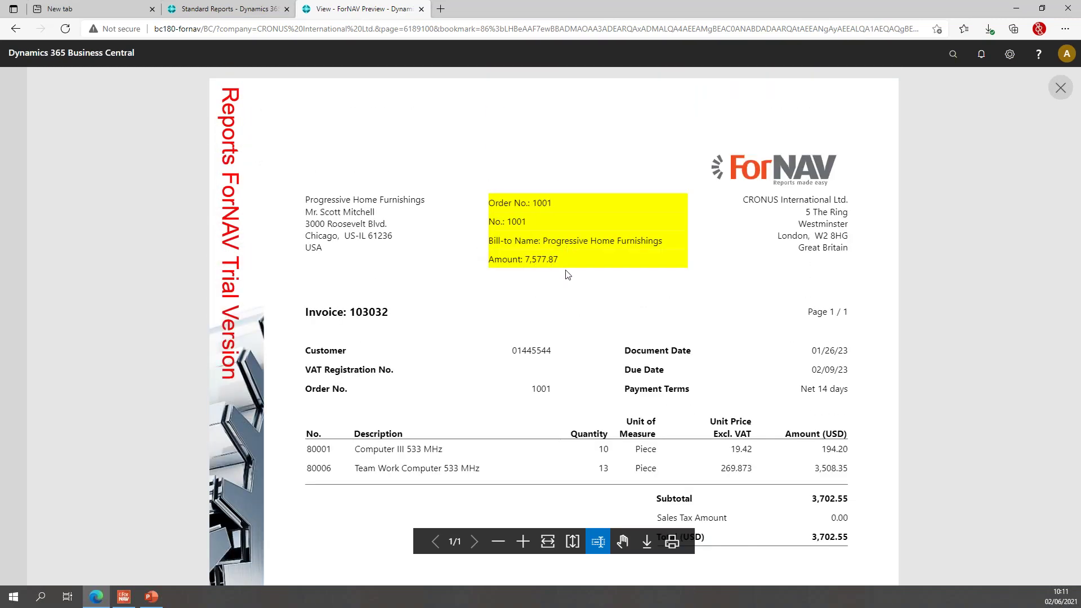
pyautogui.hotkey('ctrl', 'w')
pyautogui.click(591, 90)
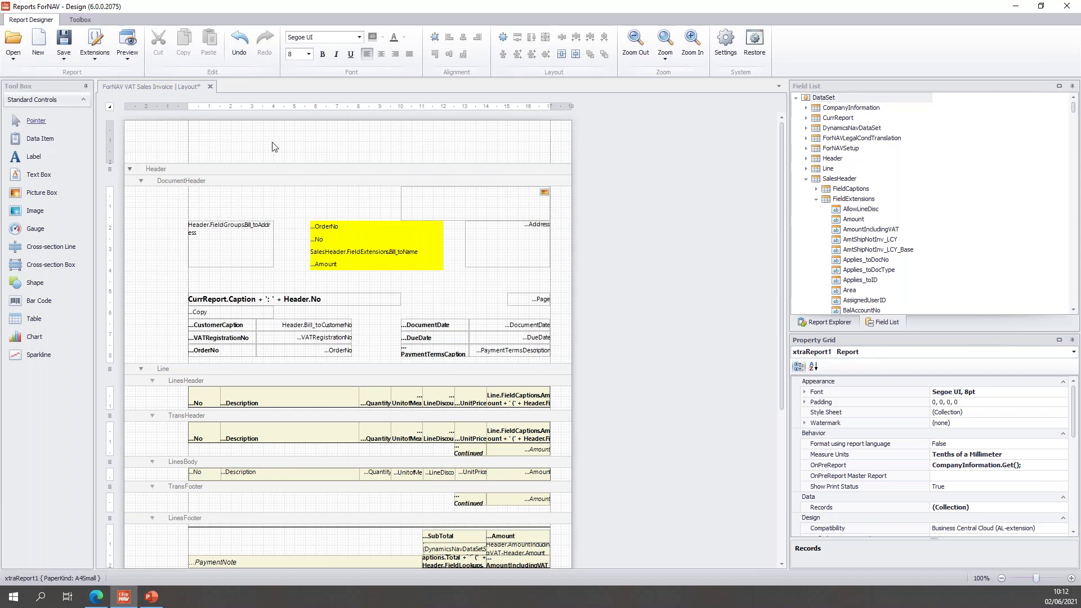
# Step: Add a data item under the Header data item with Sales Line as its table
pyautogui.moveTo(41, 139); pyautogui.dragTo(193, 172)
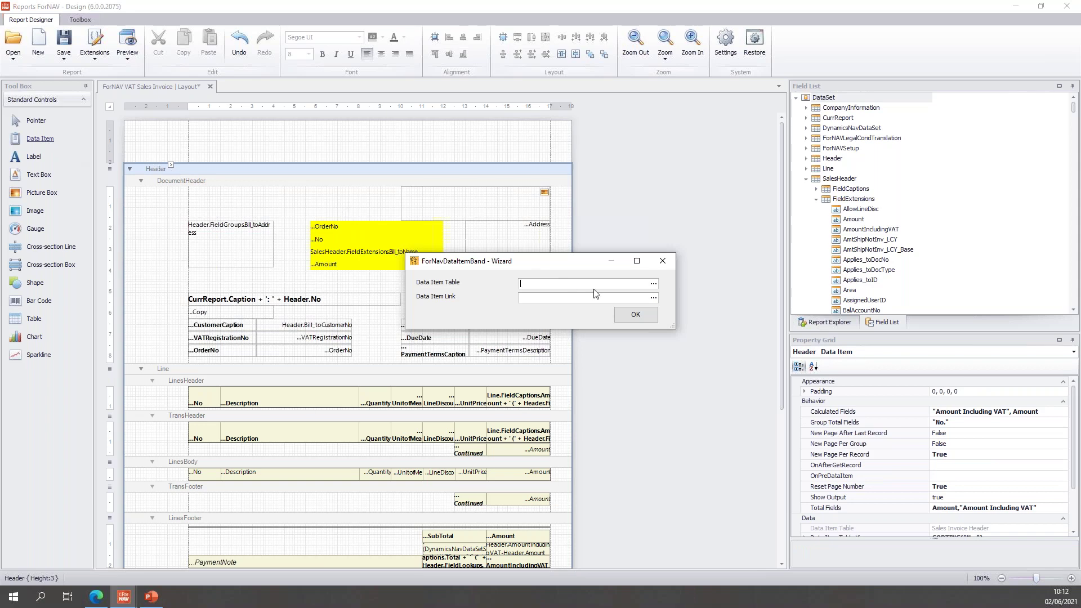
pyautogui.write('sales li')
pyautogui.click(552, 298)
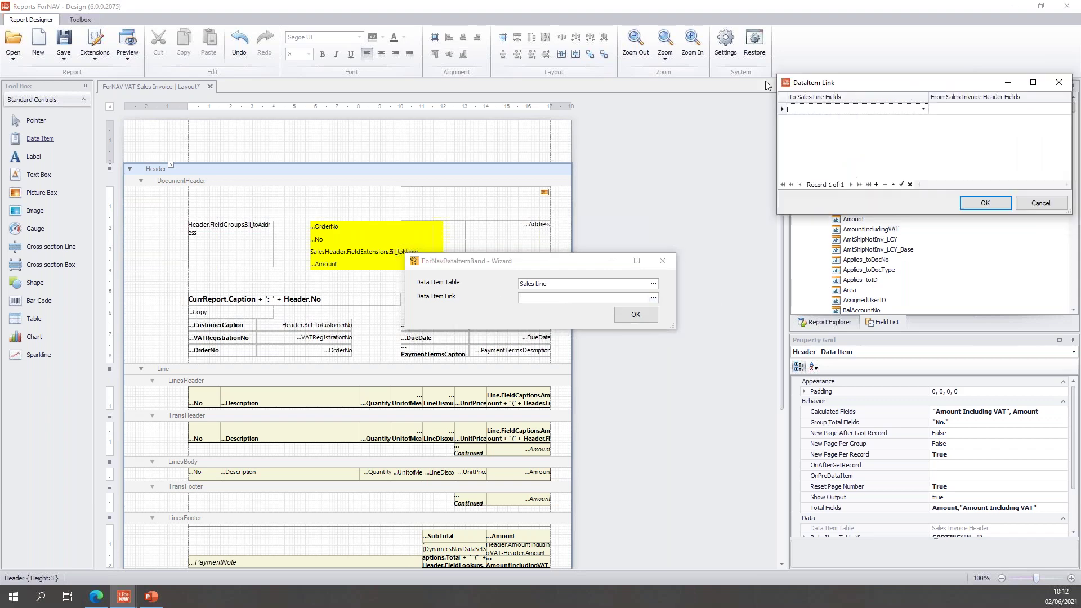
# Step: Link the Sales Line field Document No. to the Sales Invoice Header field Order No. and finish creating the data item
pyautogui.moveTo(849, 84); pyautogui.dragTo(507, 84)
pyautogui.click(625, 108)
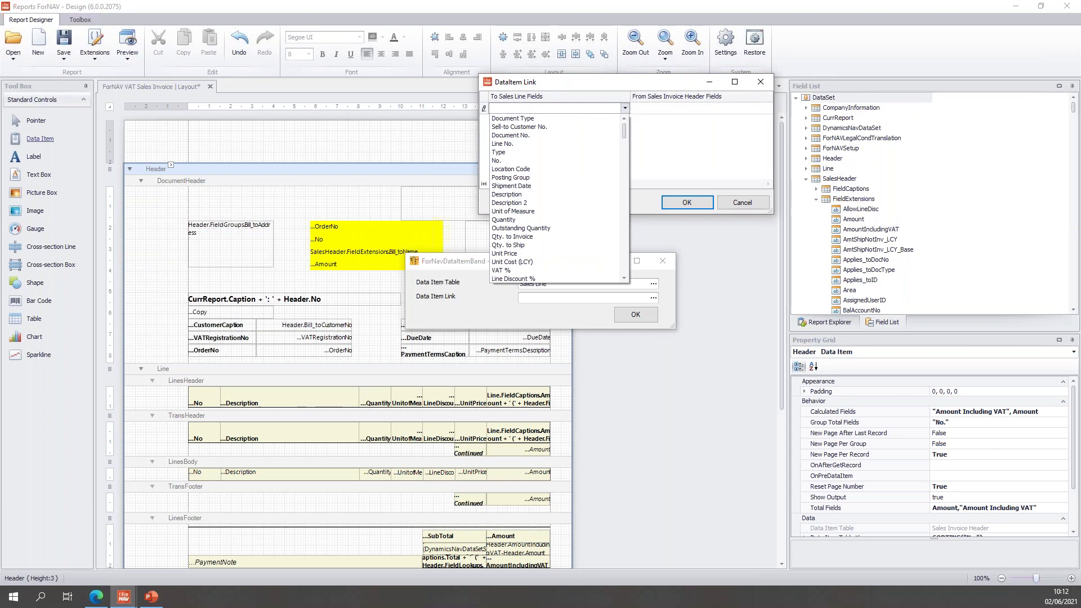
pyautogui.click(523, 136)
pyautogui.click(670, 111)
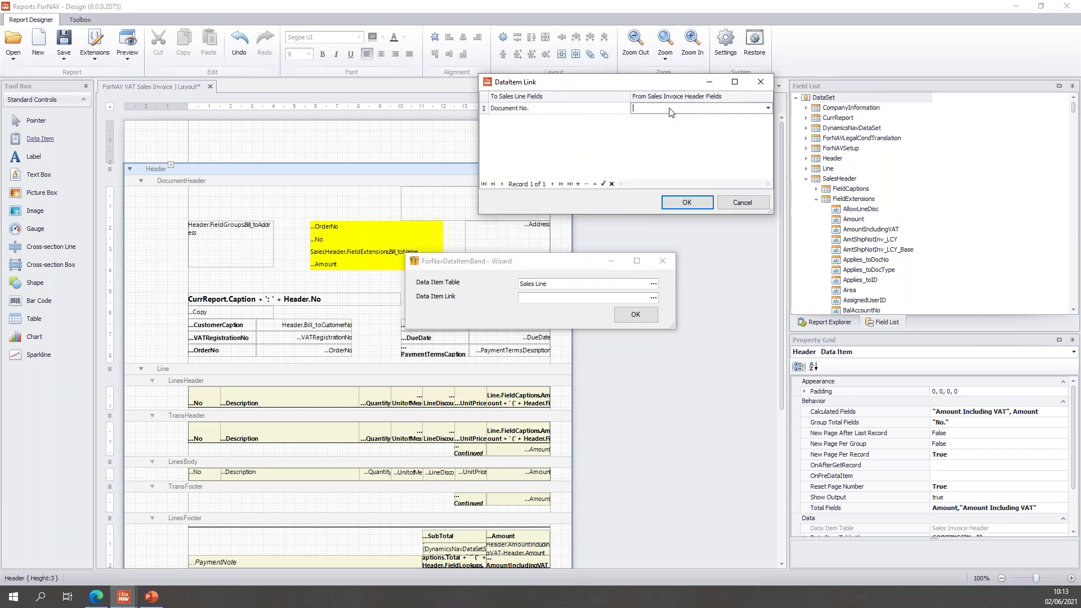
pyautogui.write('Order N')
pyautogui.press('Return')
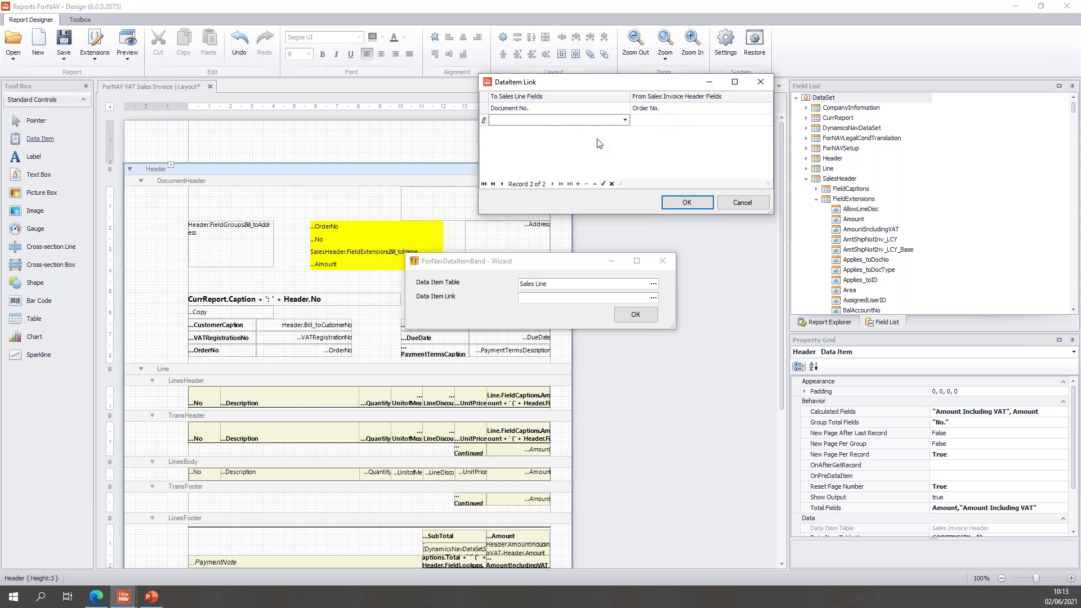
pyautogui.click(687, 204)
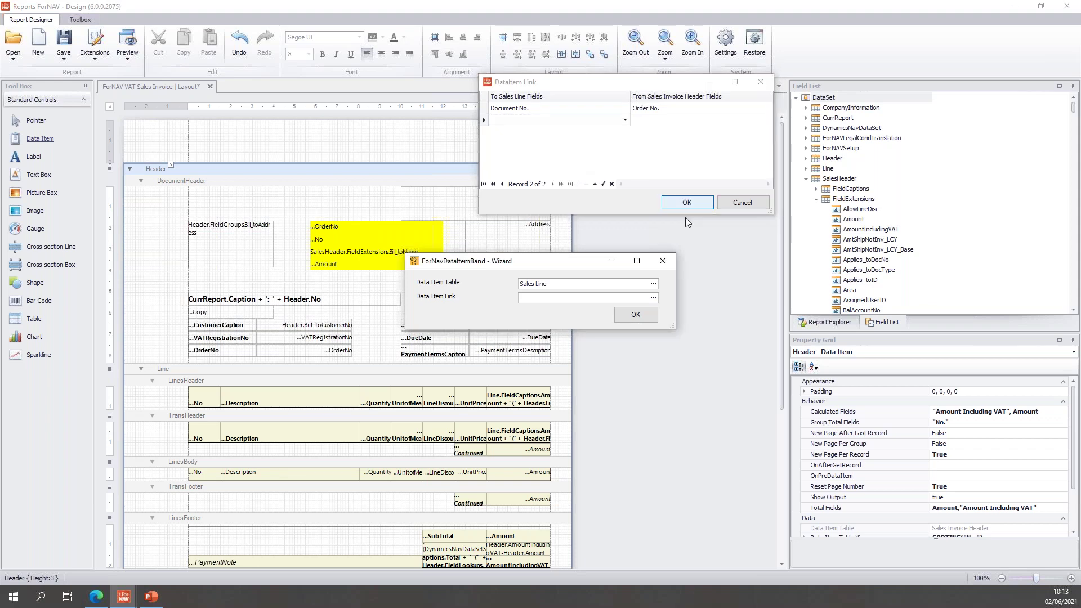
pyautogui.click(636, 314)
# Step: Move the SalesLine data item up above VATClause and VATAmountLine so it sits directly below the LinesFooter section
pyautogui.scroll(-5, 557, 266)
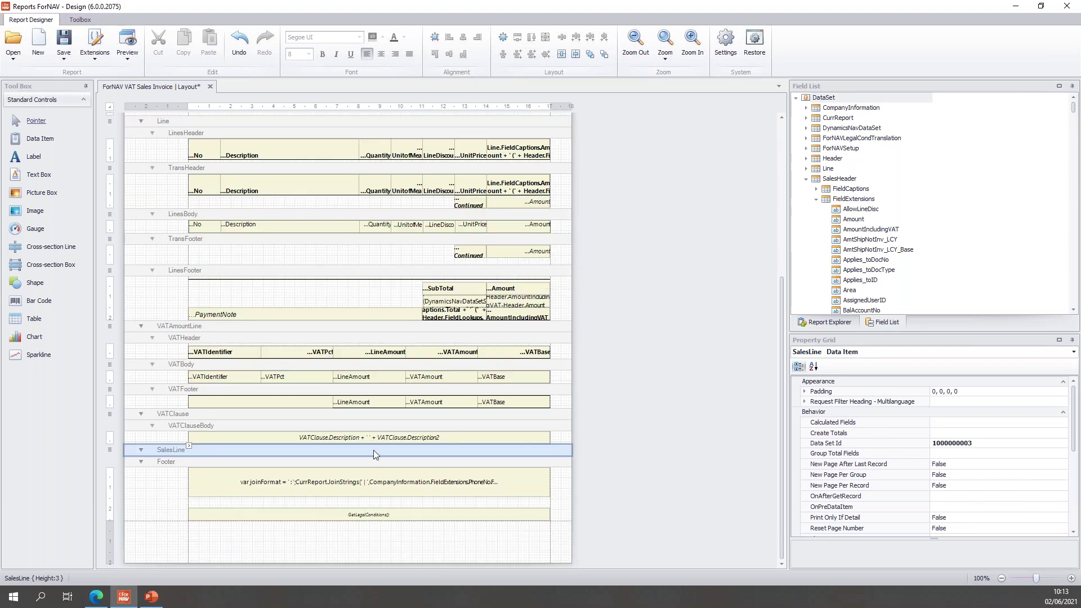
pyautogui.rightClick(278, 453)
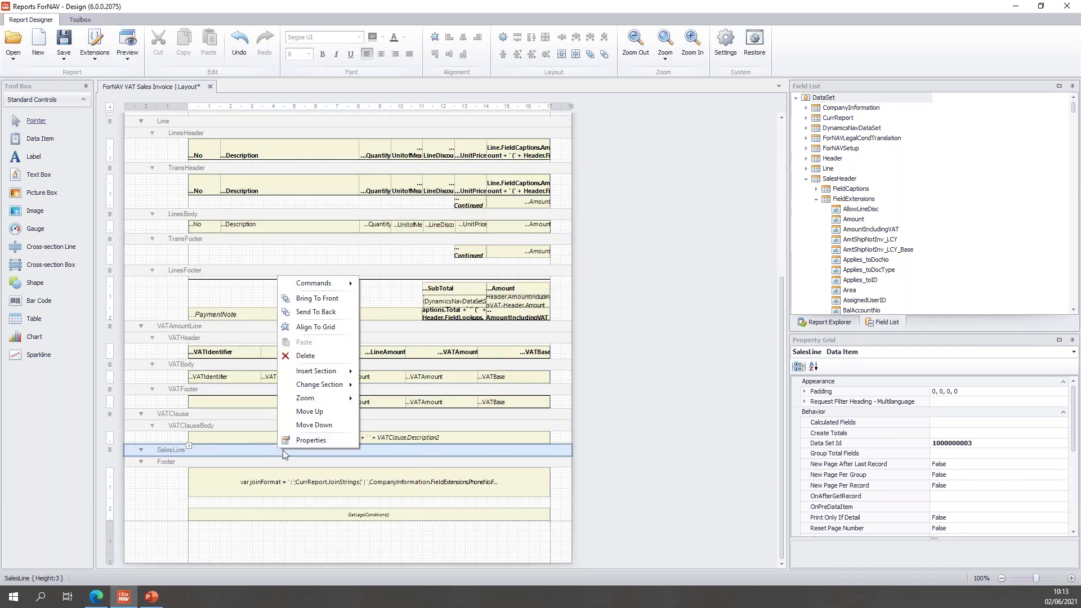
pyautogui.click(332, 417)
pyautogui.rightClick(333, 414)
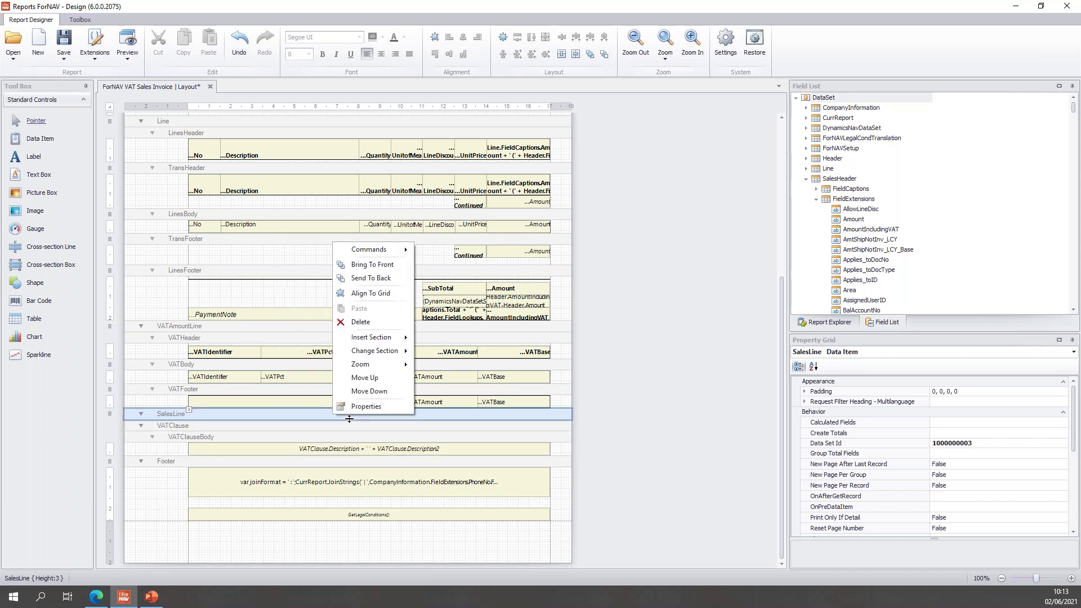
pyautogui.click(378, 381)
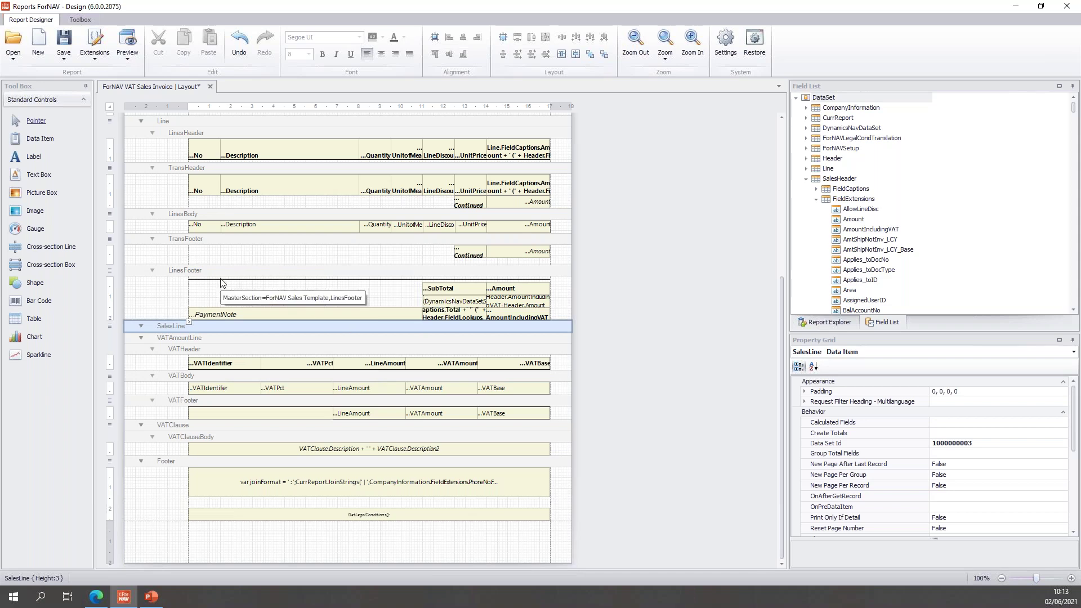
# Step: Filter the SalesLine data item's table view to records where Document Type is the constant Order
pyautogui.scroll(3, 238, 267)
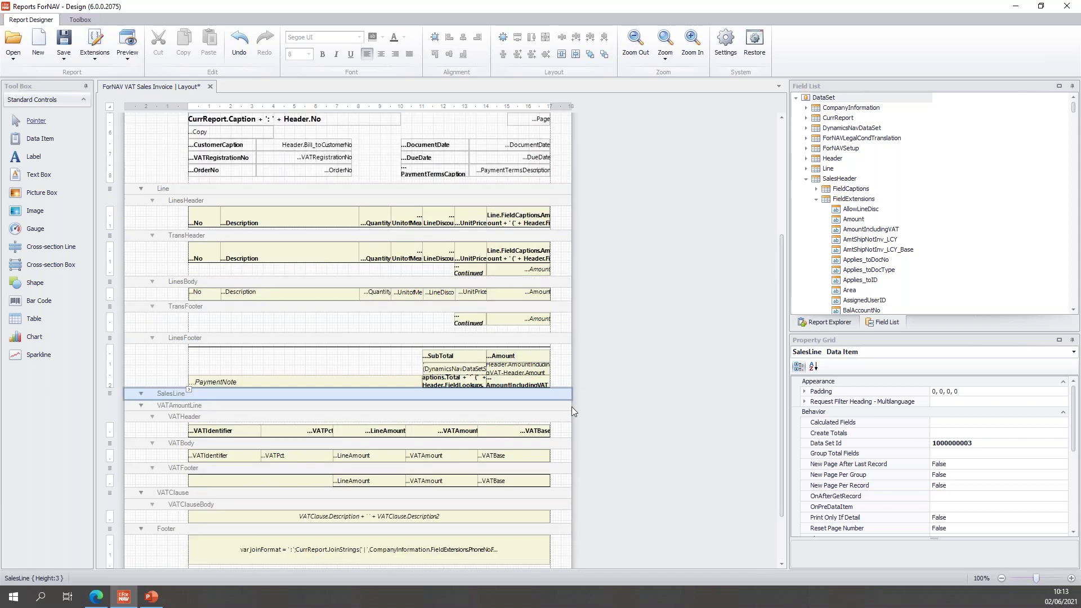
pyautogui.scroll(-5, 957, 439)
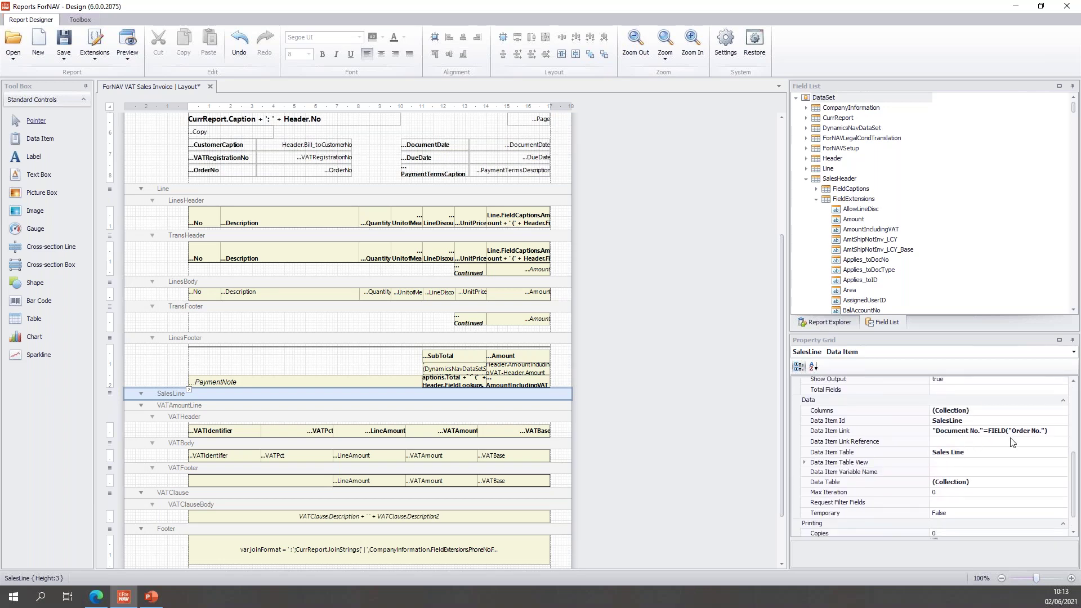
pyautogui.click(804, 462)
pyautogui.click(953, 496)
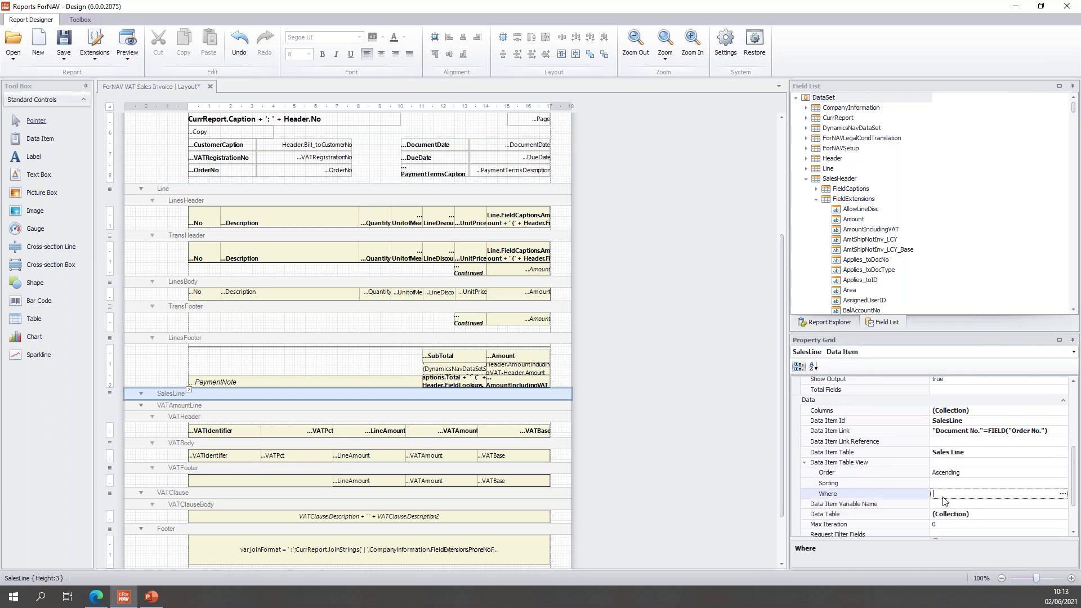
pyautogui.click(1064, 495)
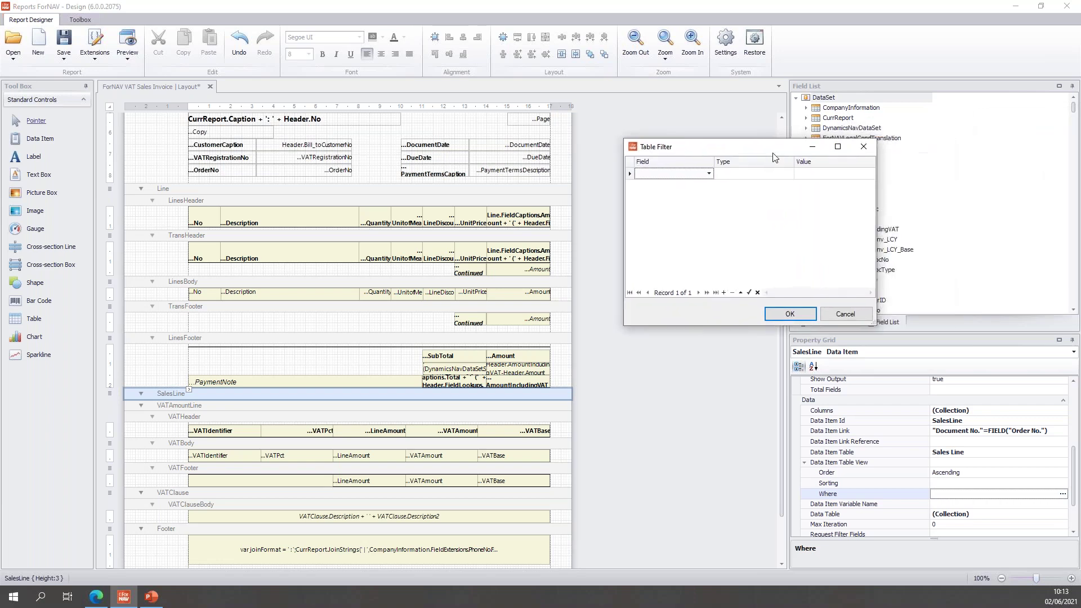
pyautogui.click(698, 175)
pyautogui.click(687, 183)
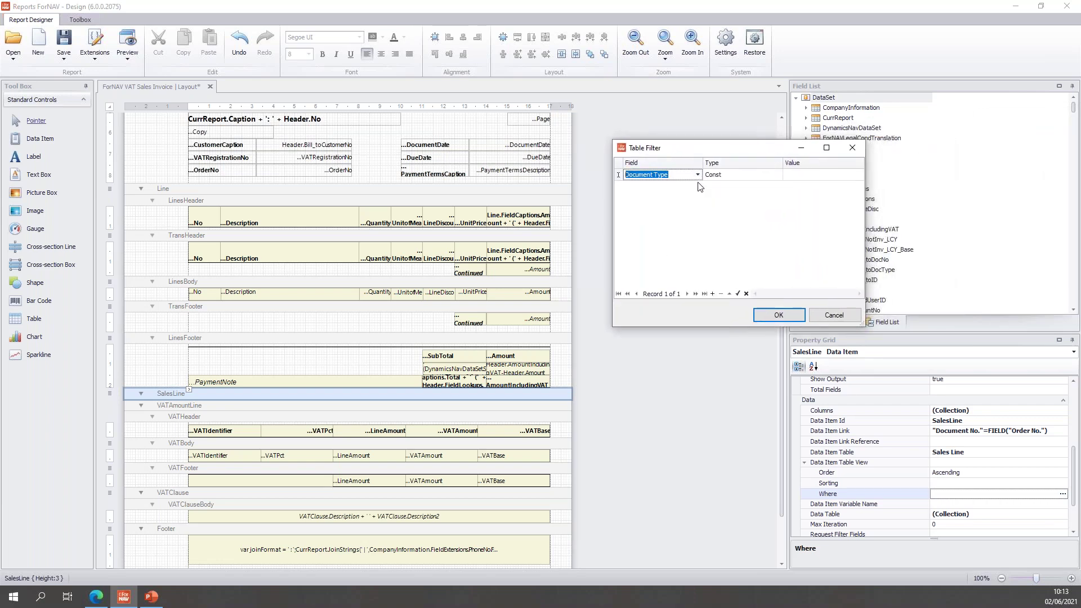
pyautogui.click(786, 177)
pyautogui.click(818, 176)
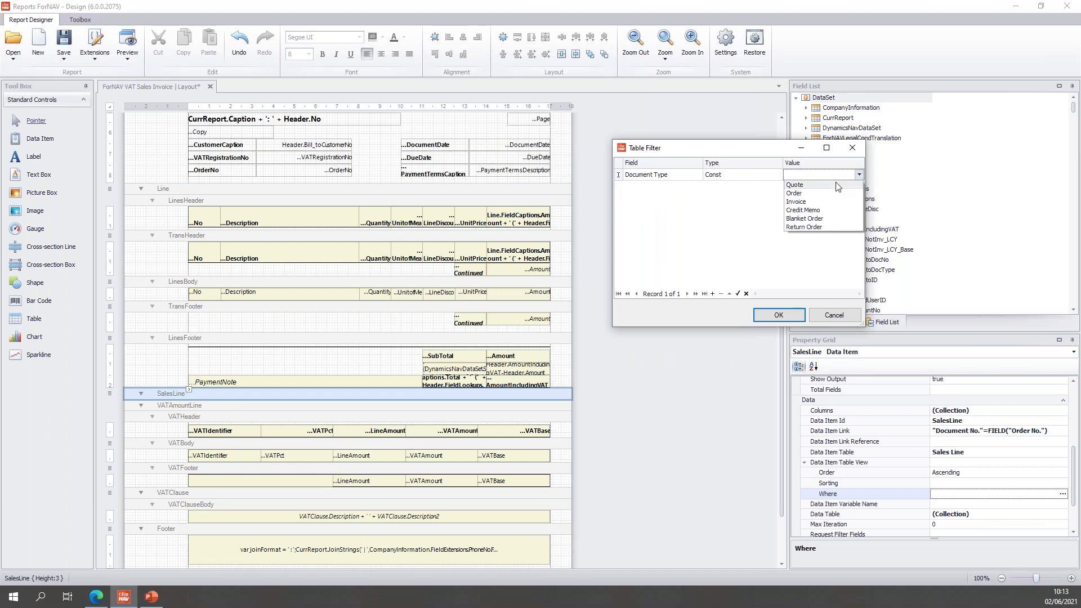
pyautogui.click(831, 195)
pyautogui.click(779, 315)
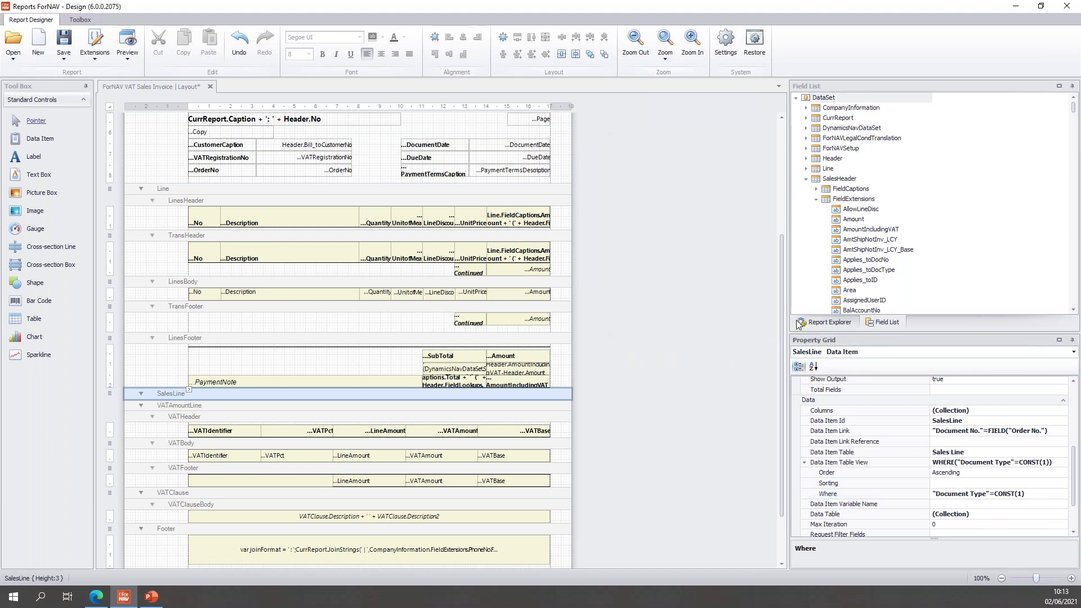
# Step: Insert a Header section and a Body section under the SalesLine data item
pyautogui.rightClick(566, 397)
pyautogui.moveTo(627, 494)
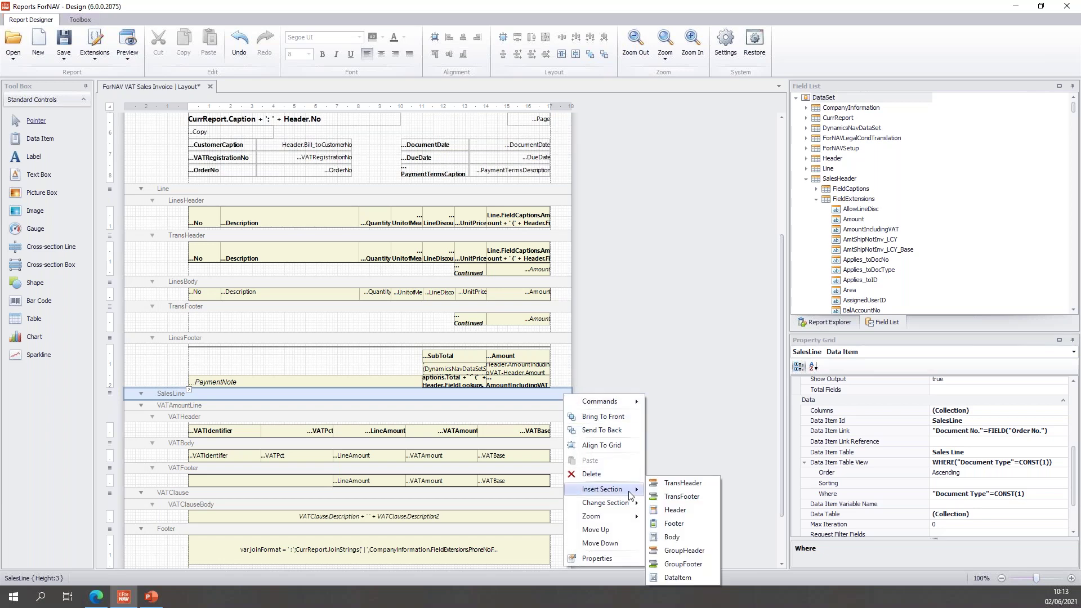
pyautogui.click(686, 512)
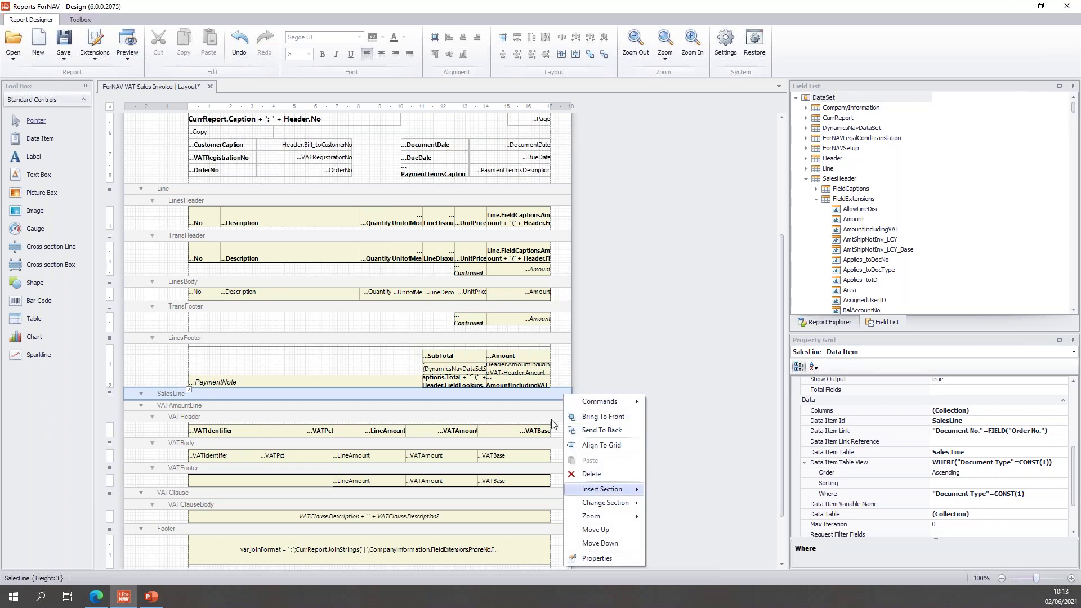
pyautogui.rightClick(542, 397)
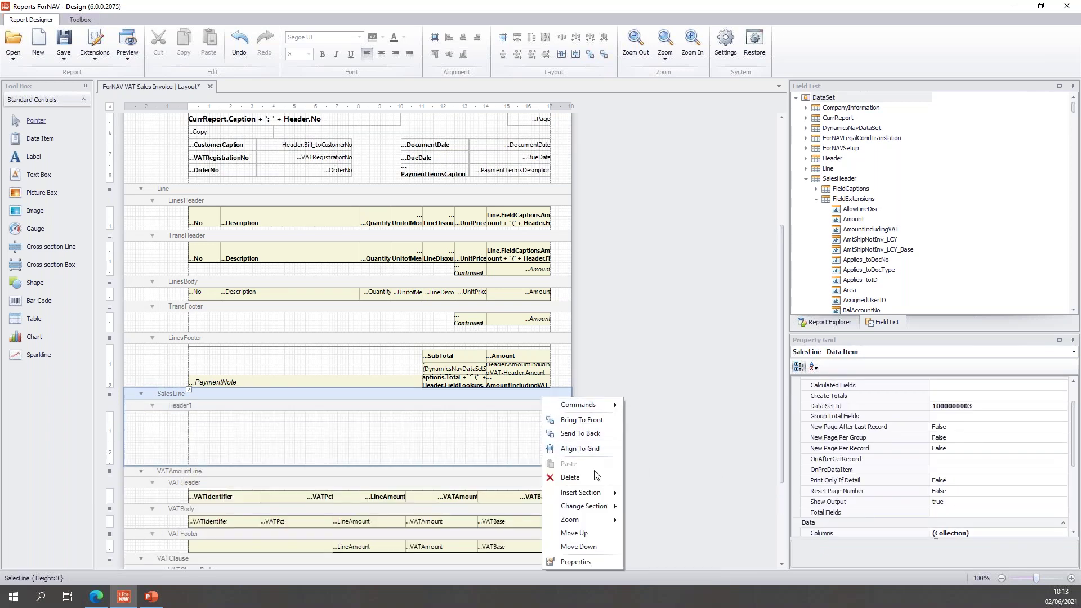
pyautogui.moveTo(601, 493)
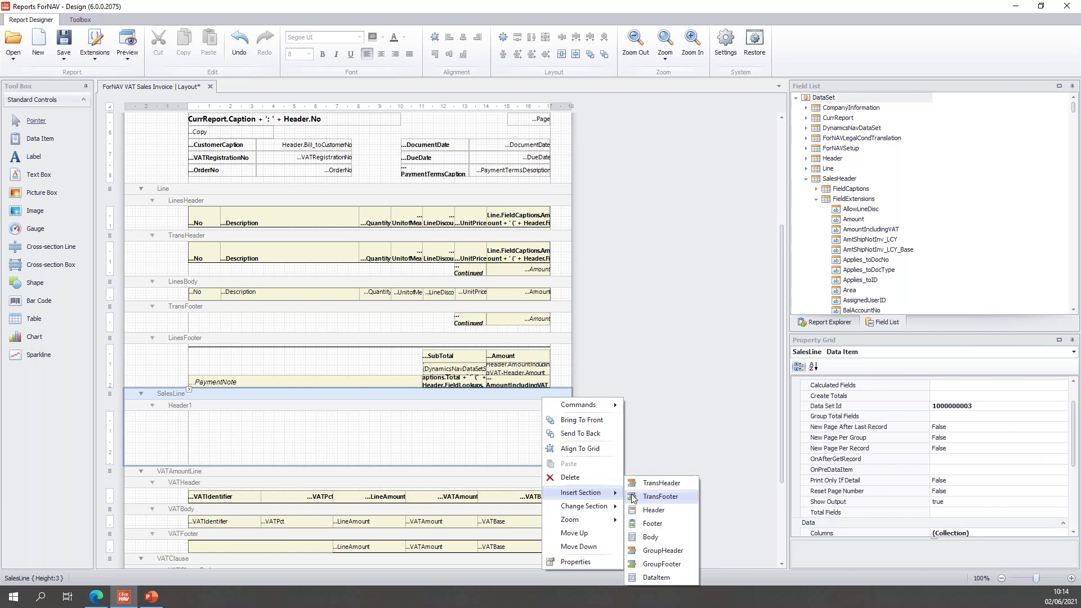
pyautogui.click(663, 534)
pyautogui.scroll(-2, 644, 420)
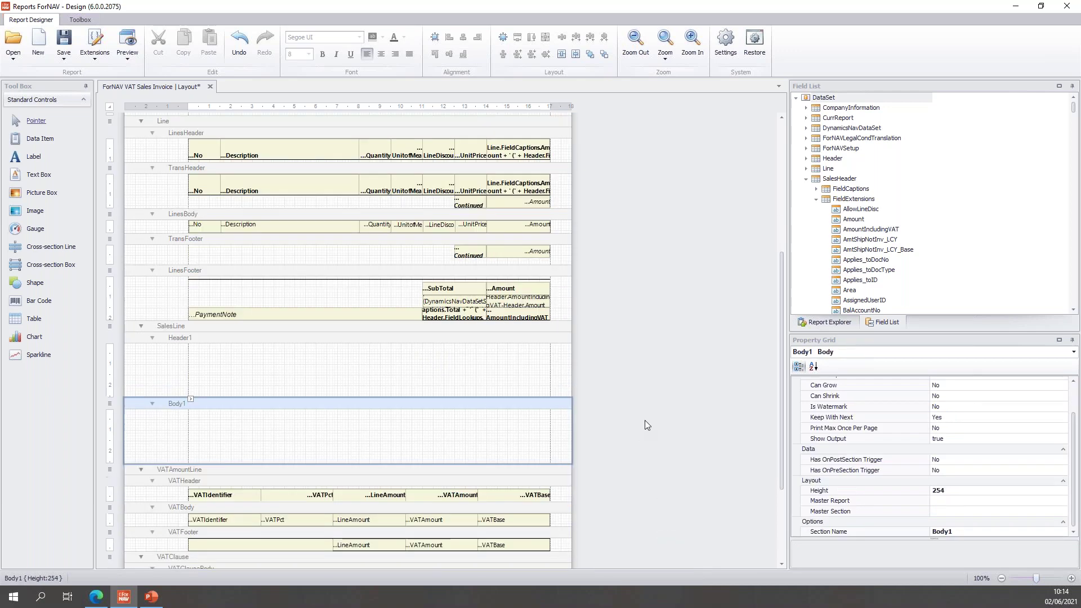
# Step: Place the SalesLine fields Description, No, QuantityShipped and QtytoShip as a table in Body1 and shrink the section to the row's height
pyautogui.click(806, 180)
pyautogui.click(805, 189)
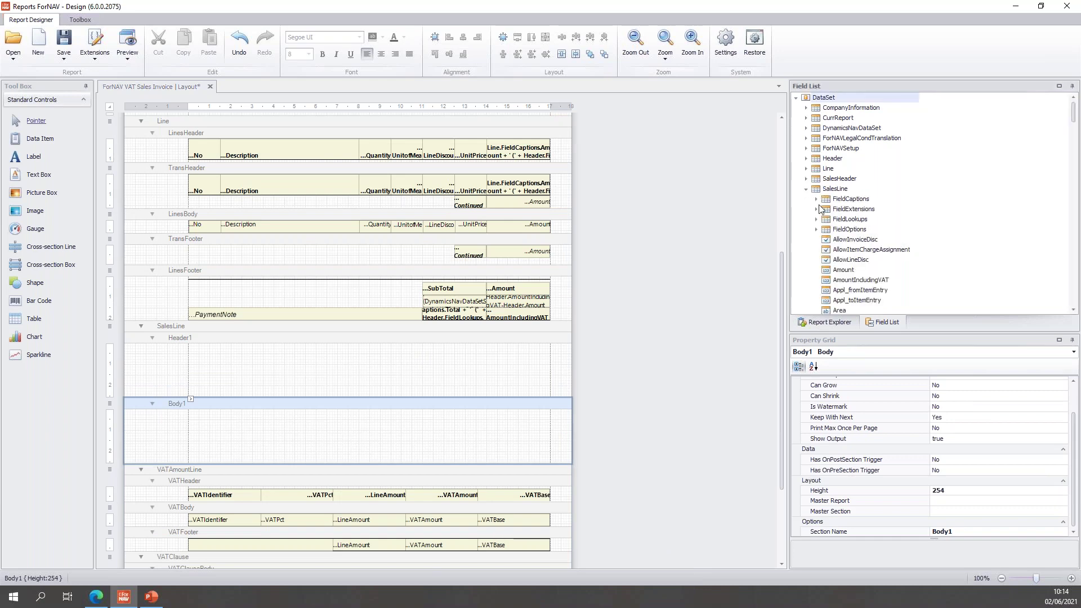
pyautogui.click(846, 253)
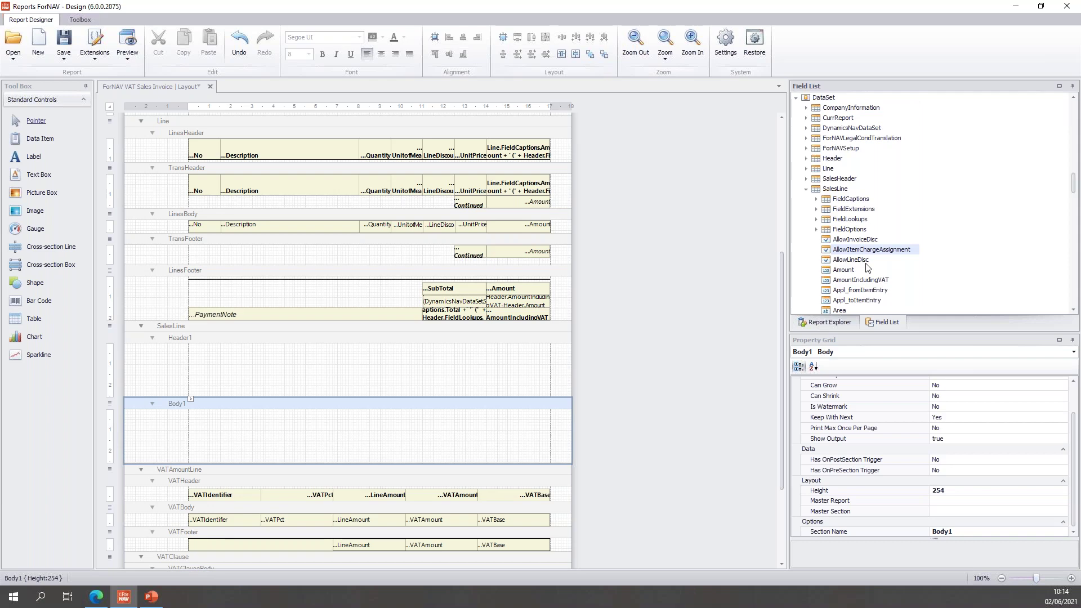
pyautogui.scroll(-20, 867, 268)
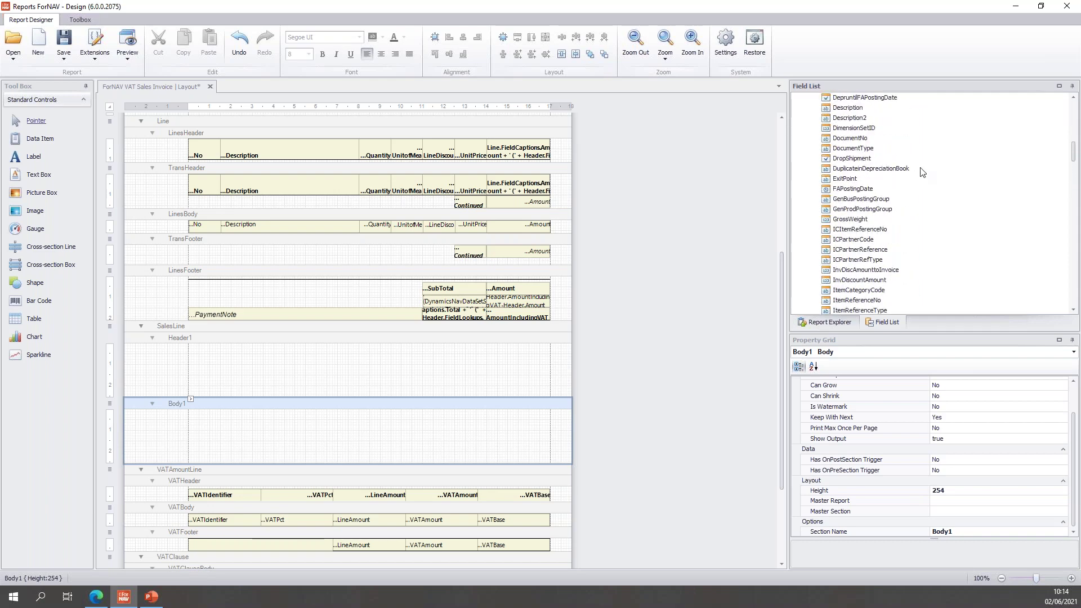
pyautogui.click(865, 108)
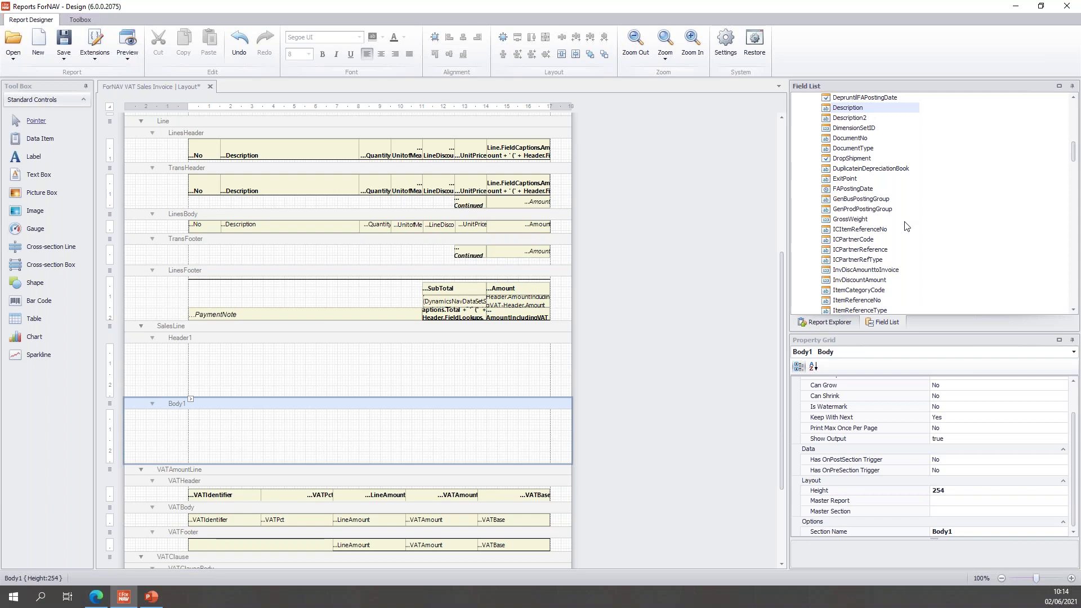
pyautogui.scroll(1, 899, 223)
pyautogui.scroll(-15, 897, 223)
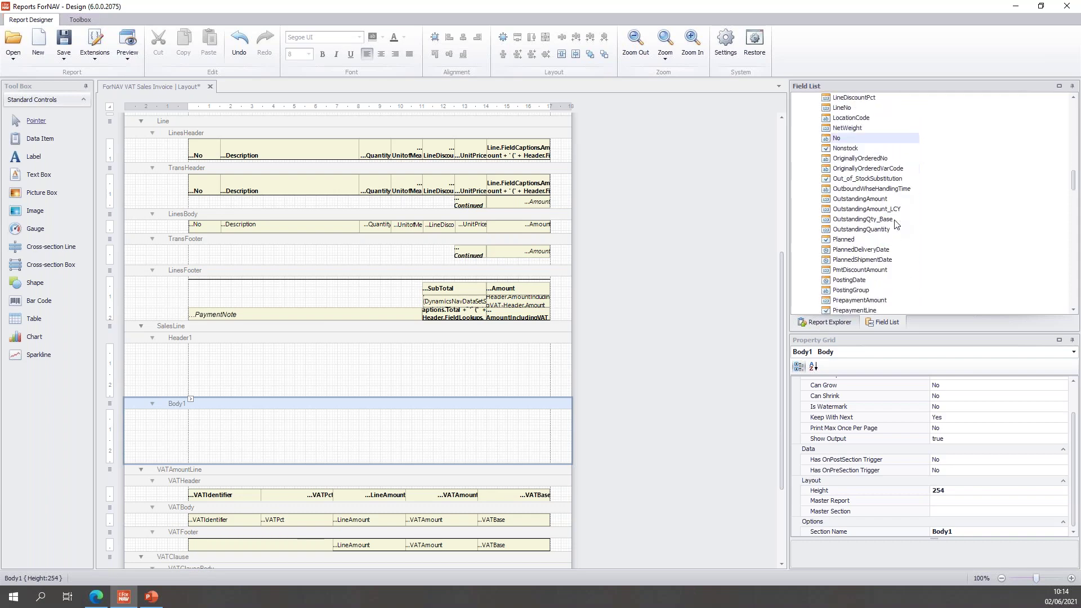
pyautogui.scroll(-5, 896, 222)
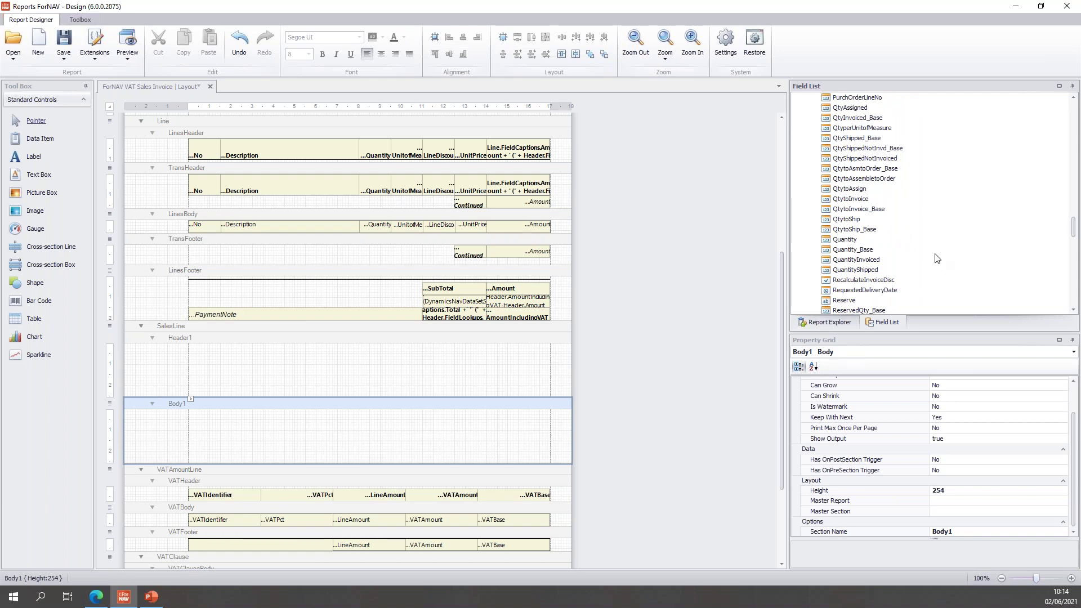
pyautogui.click(871, 270)
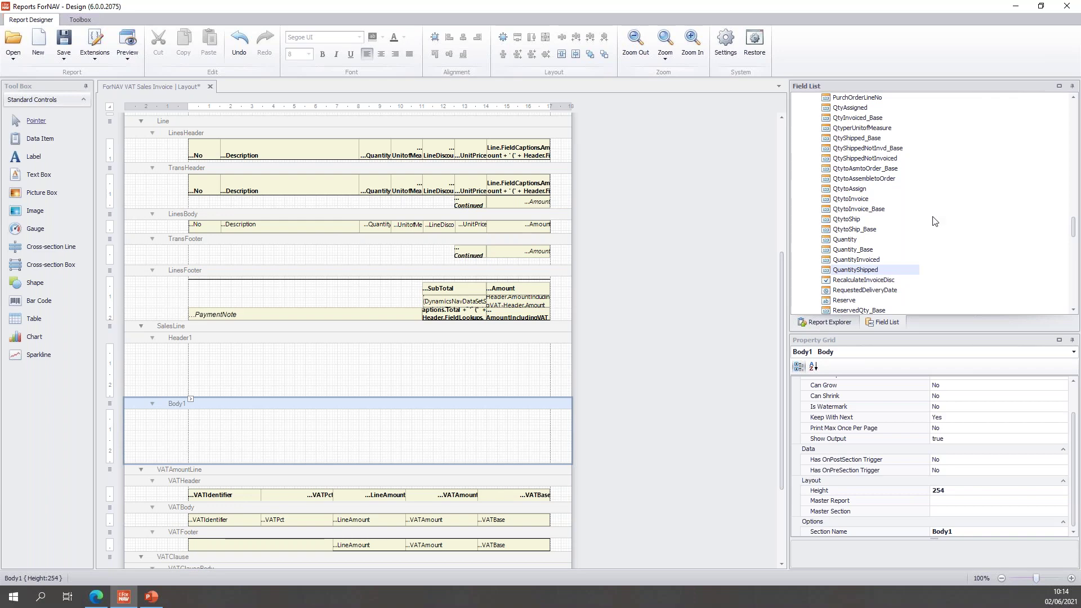
pyautogui.keyDown('ctrl'); pyautogui.click(858, 219); pyautogui.keyUp('ctrl')
pyautogui.moveTo(860, 222); pyautogui.dragTo(529, 422)
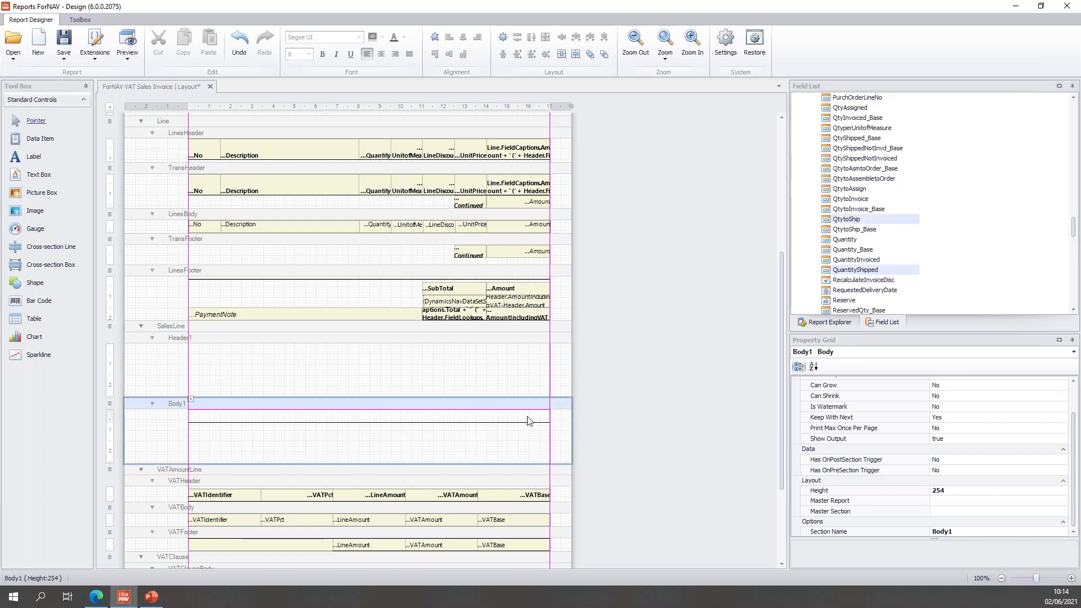
pyautogui.moveTo(557, 463); pyautogui.dragTo(557, 423)
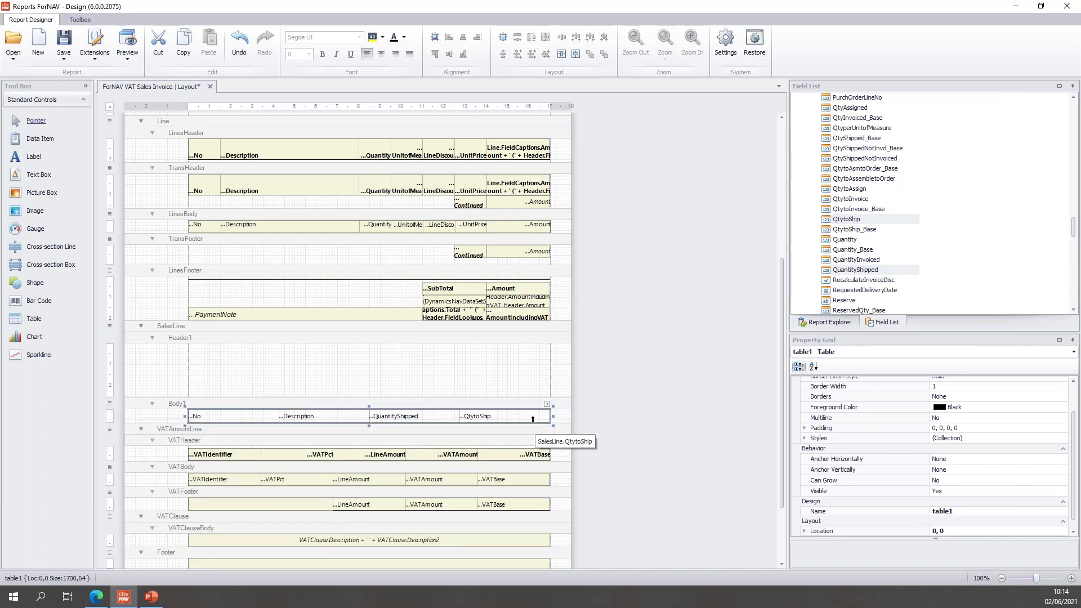
# Step: Right-align the QuantityShipped and QtytoShip cells in the Body1 table
pyautogui.click(533, 419)
pyautogui.keyDown('shift'); pyautogui.click(441, 418); pyautogui.keyUp('shift')
pyautogui.click(394, 56)
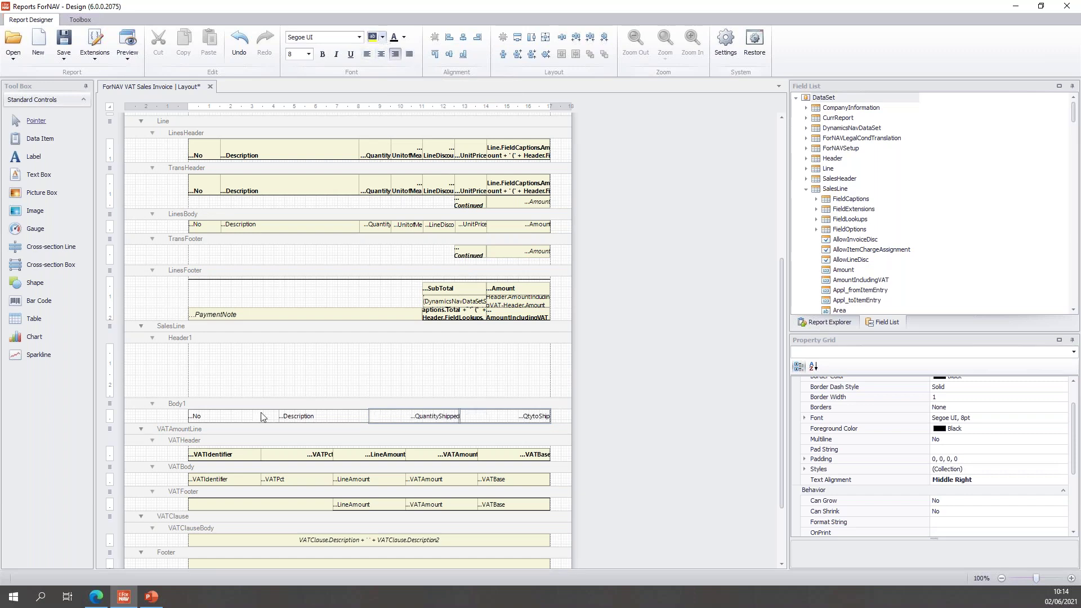
# Step: Left-align the No cell in Body1 and give all four cells of the row a yellow background
pyautogui.click(324, 217)
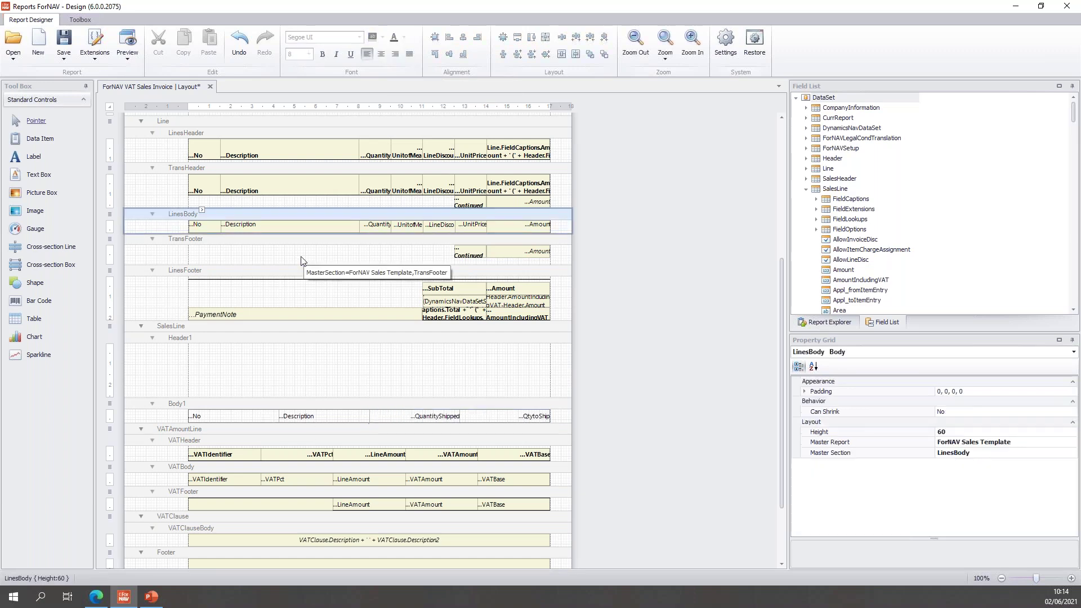
pyautogui.click(253, 418)
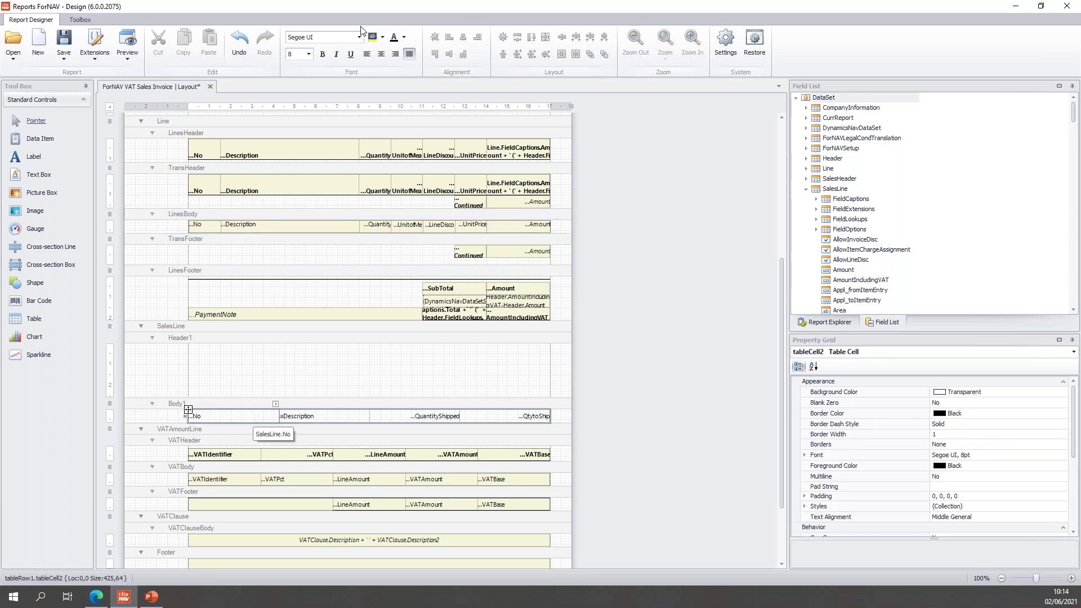
pyautogui.click(367, 54)
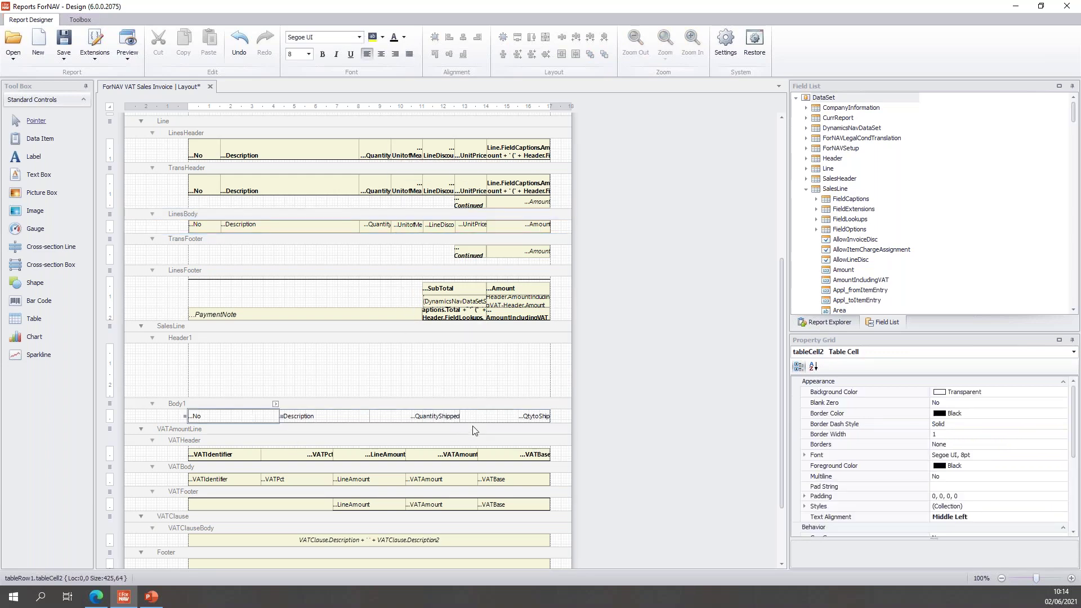
pyautogui.moveTo(277, 423); pyautogui.dragTo(487, 422)
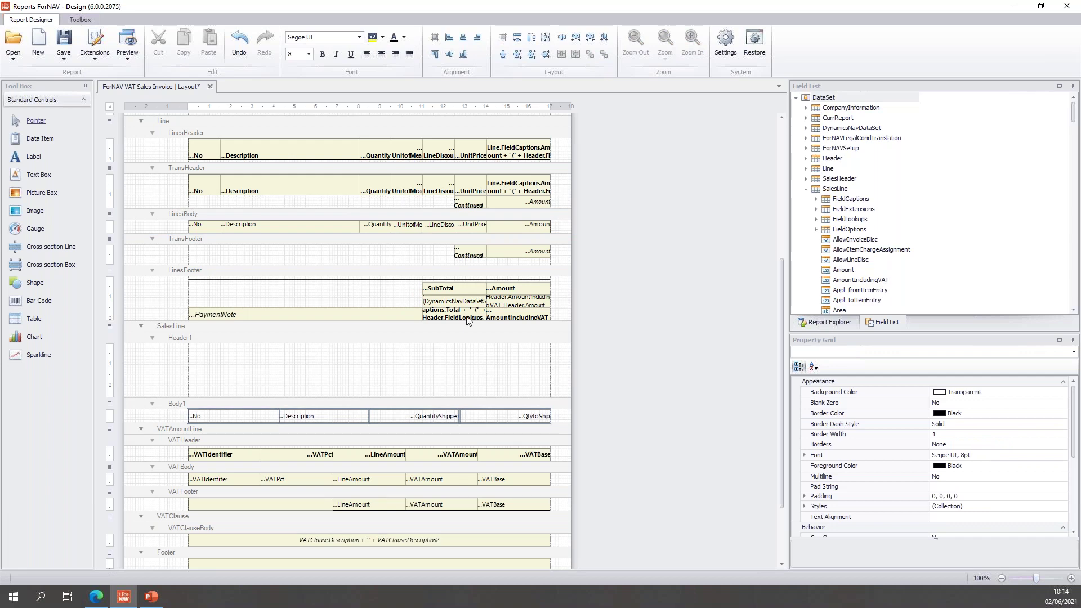
pyautogui.click(372, 38)
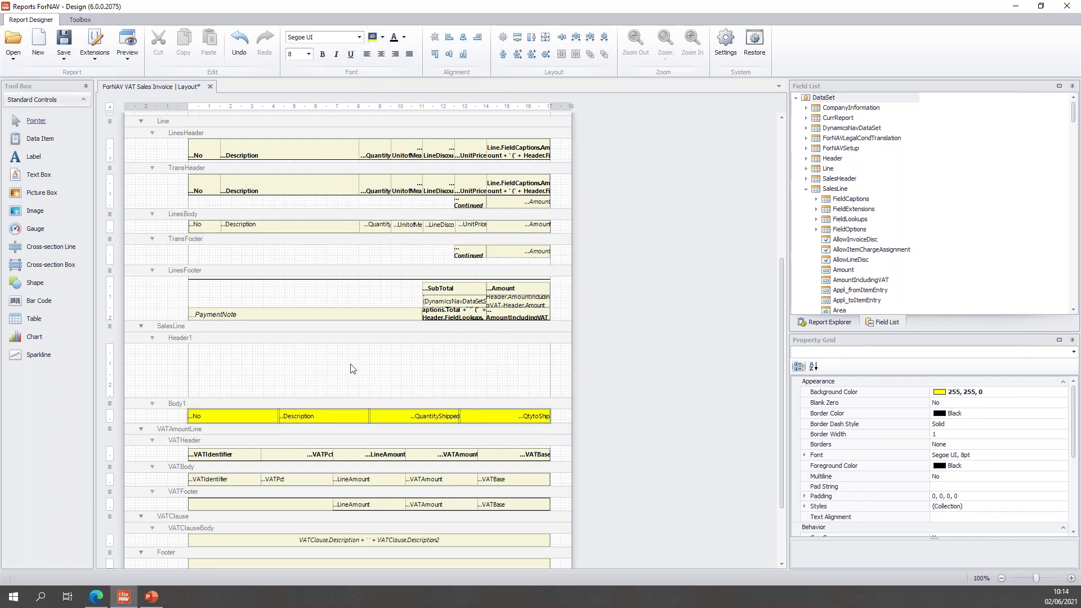
# Step: Place the SalesLine field captions No, Description, QuantityShipped and QtytoShip as a table in Header1 and shorten the section to fit
pyautogui.click(817, 201)
pyautogui.click(852, 233)
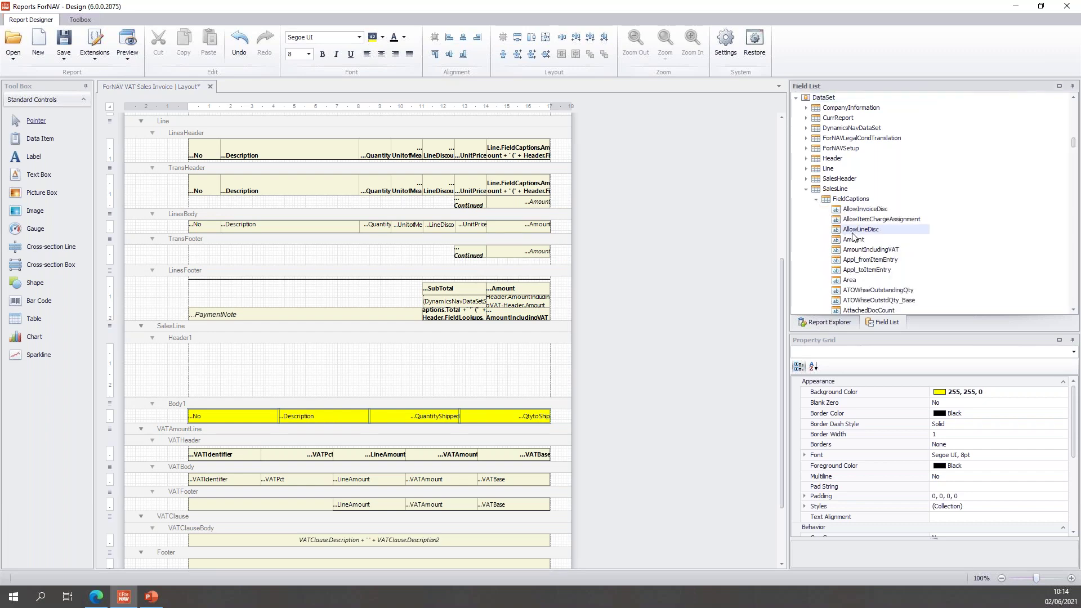
pyautogui.write('no')
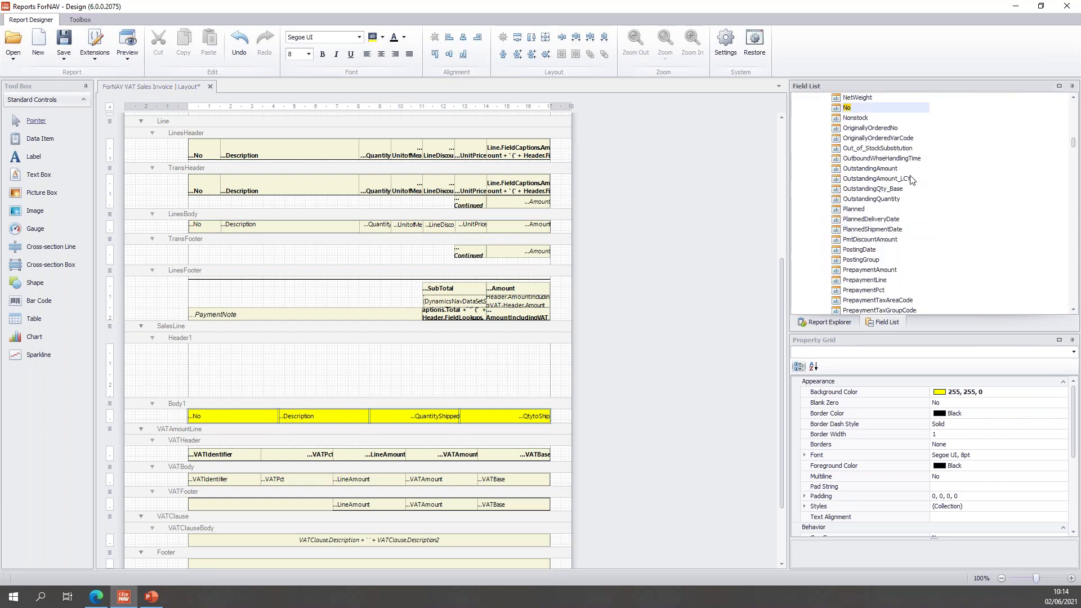
pyautogui.scroll(20, 941, 144)
pyautogui.click(870, 170)
pyautogui.scroll(-20, 932, 184)
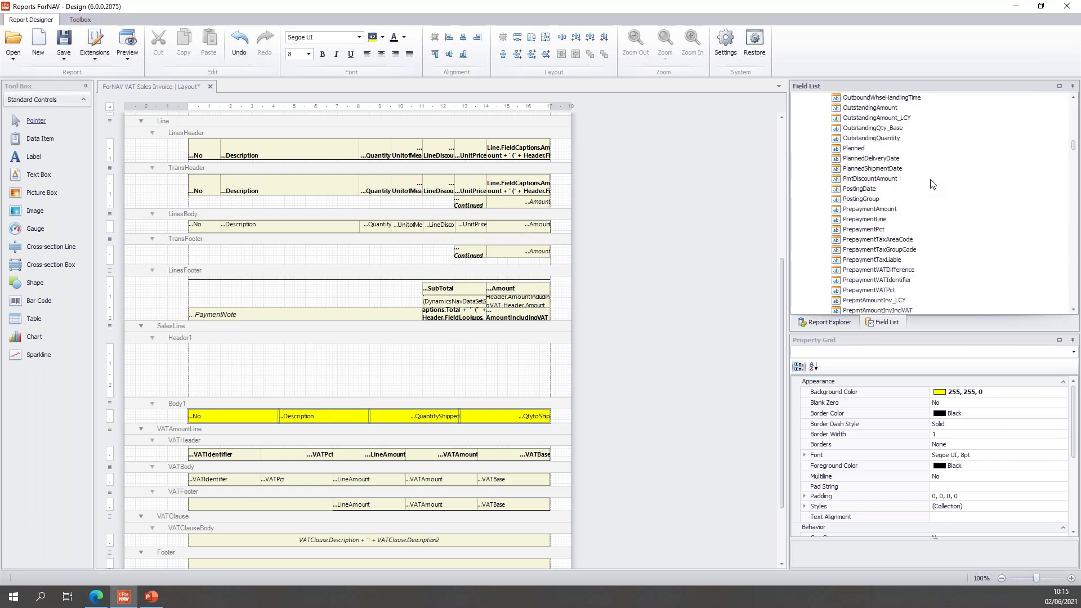
pyautogui.scroll(-1, 932, 185)
pyautogui.scroll(-4, 932, 185)
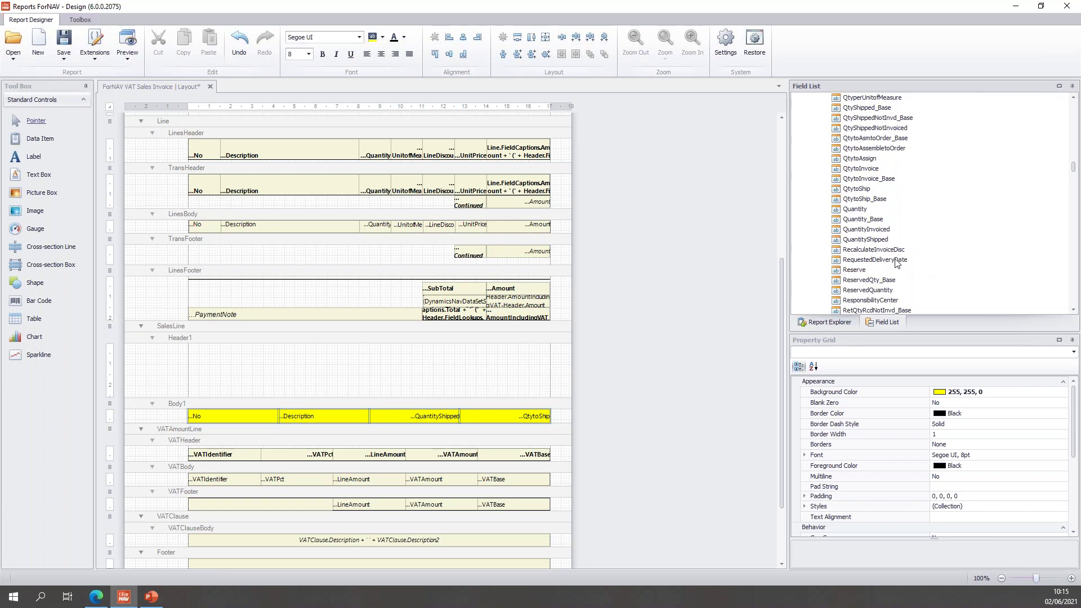
pyautogui.click(882, 239)
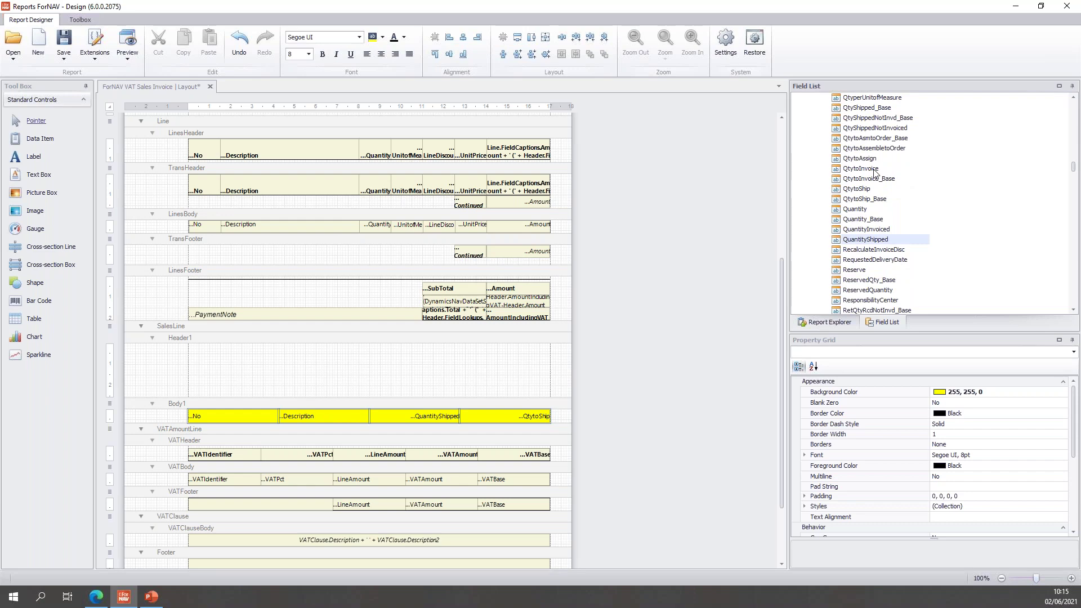
pyautogui.keyDown('ctrl'); pyautogui.click(858, 190); pyautogui.keyUp('ctrl')
pyautogui.moveTo(860, 191); pyautogui.dragTo(544, 363)
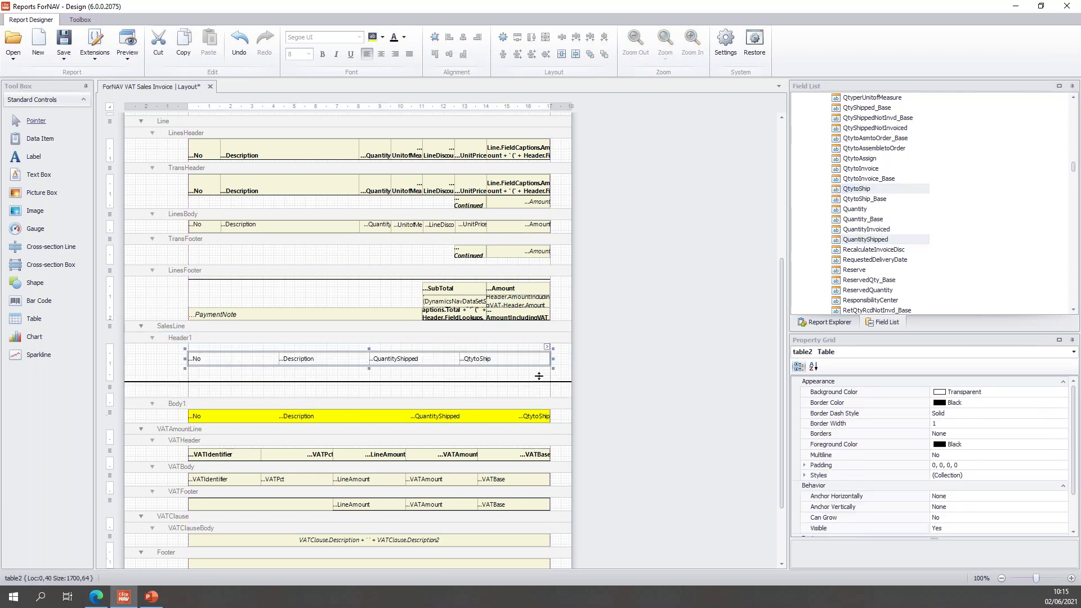
# Step: Right-align the QuantityShipped and QtytoShip caption cells in the Header1 table
pyautogui.click(529, 361)
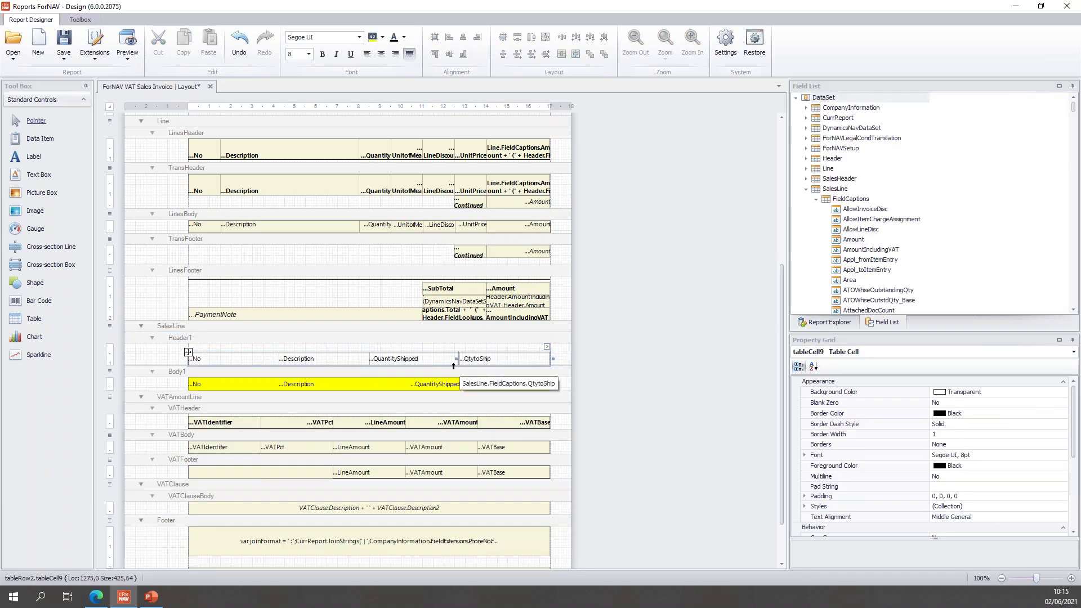
pyautogui.click(441, 363)
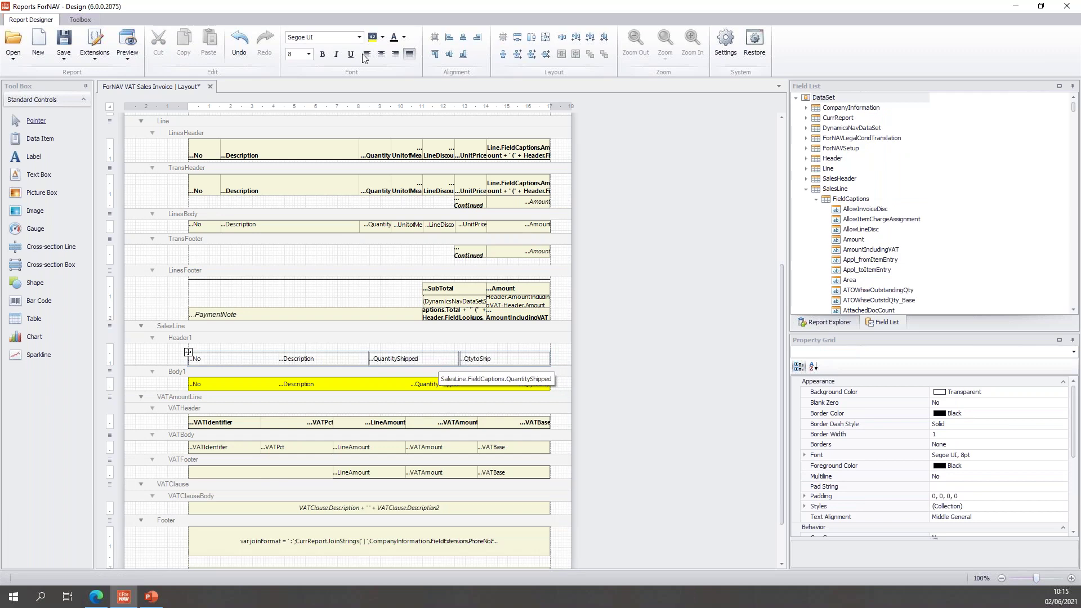
pyautogui.click(396, 54)
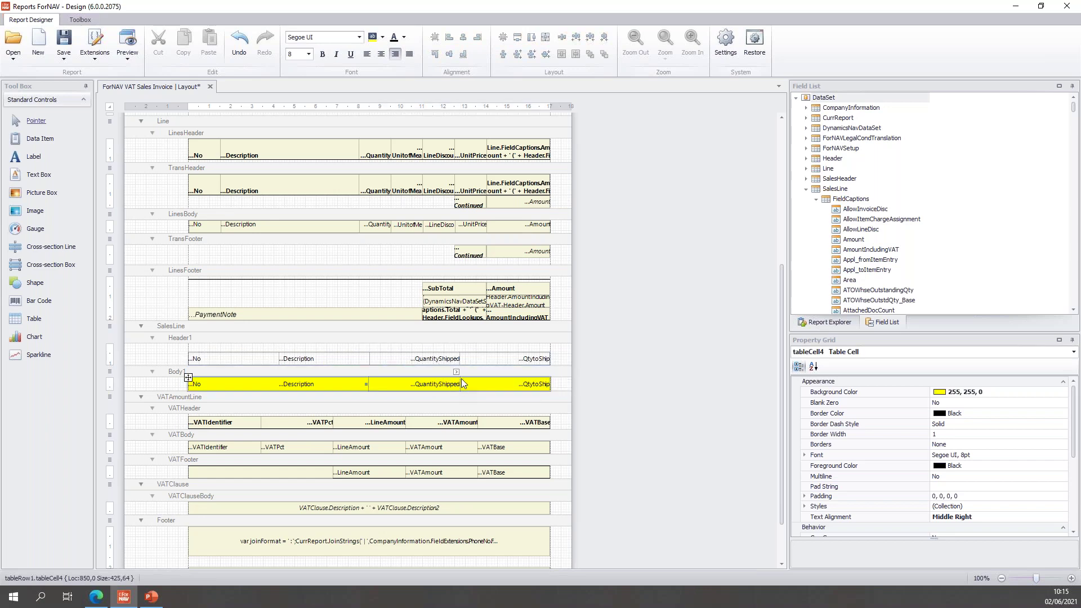
# Step: Make all four caption cells in the Header1 table bold with a yellow background
pyautogui.click(349, 365)
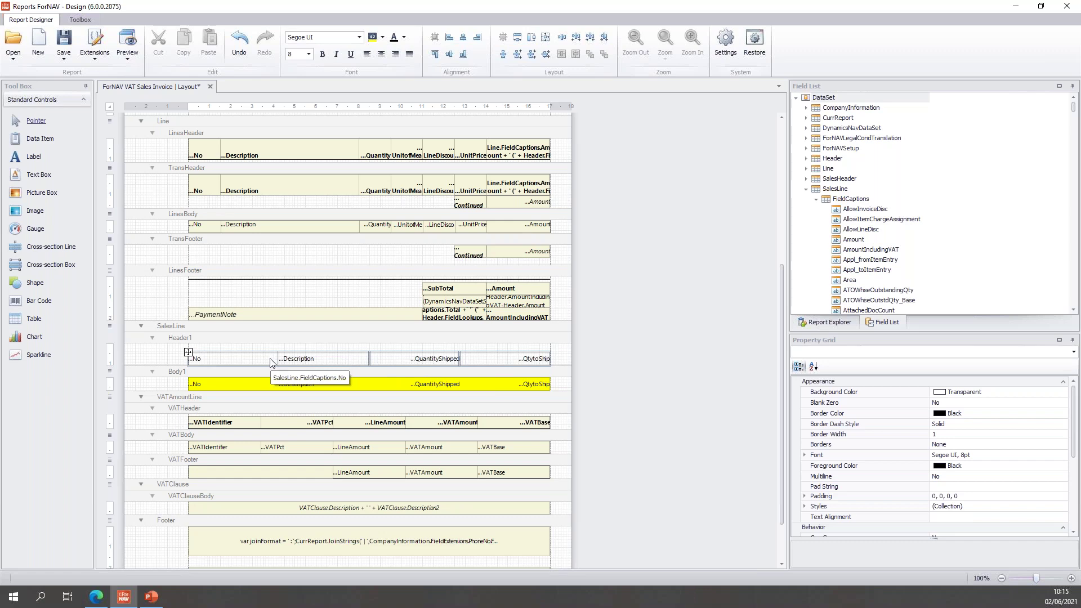
pyautogui.click(322, 54)
pyautogui.click(373, 40)
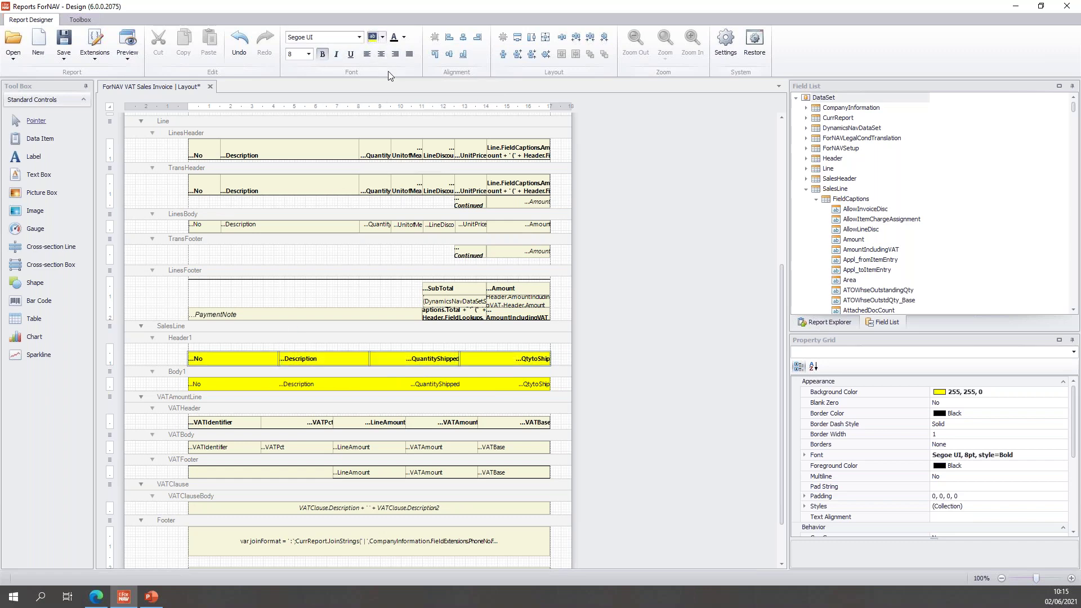
# Step: Replace the field in the source expression of Body1's QtytoShip cell with SalesLine.Quantity
pyautogui.click(534, 386)
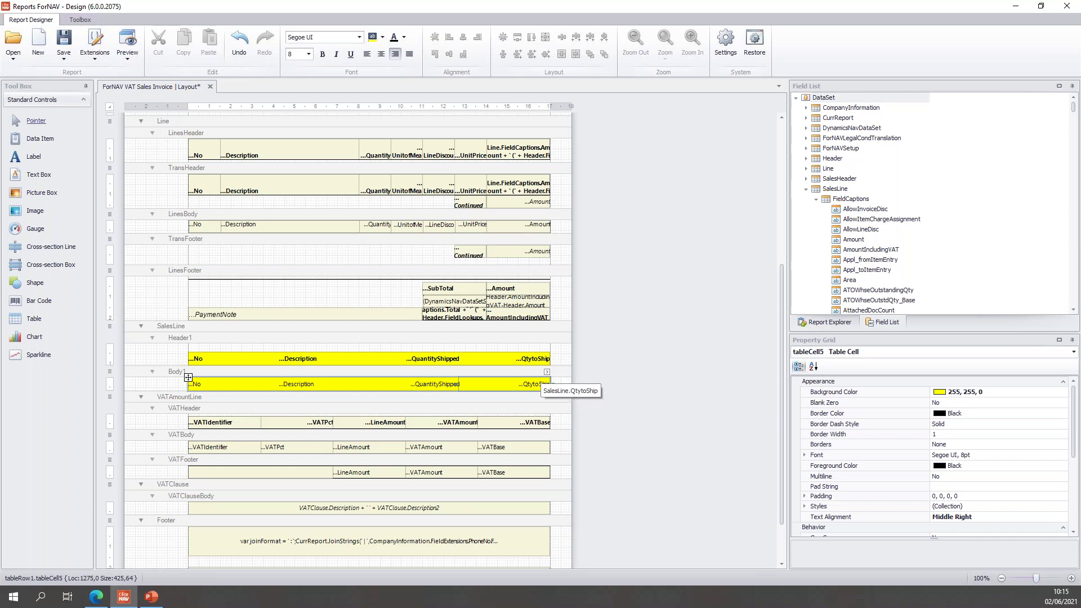
pyautogui.click(547, 372)
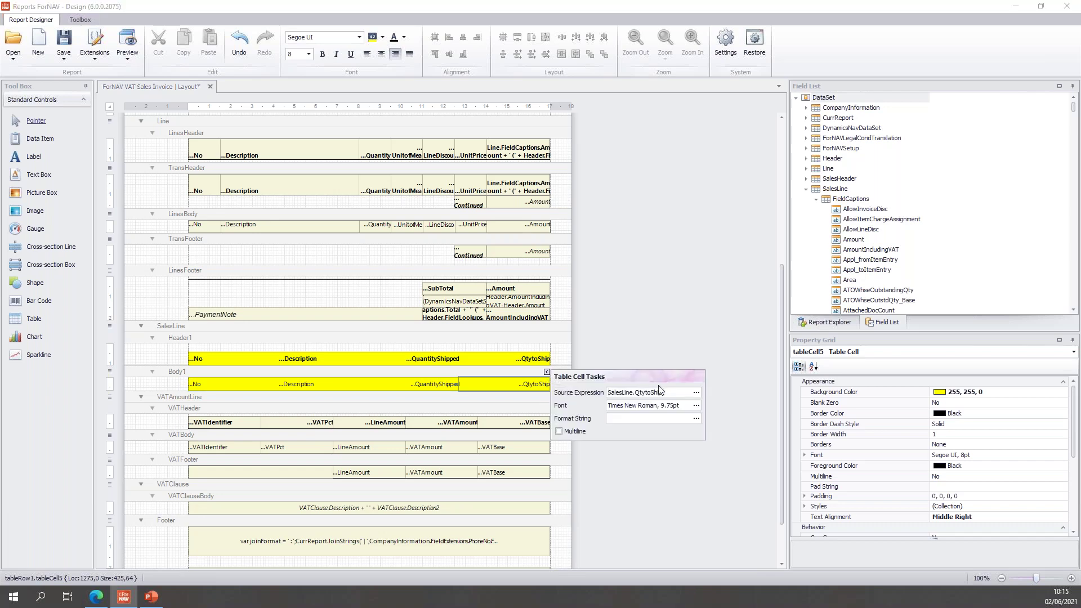
pyautogui.click(697, 392)
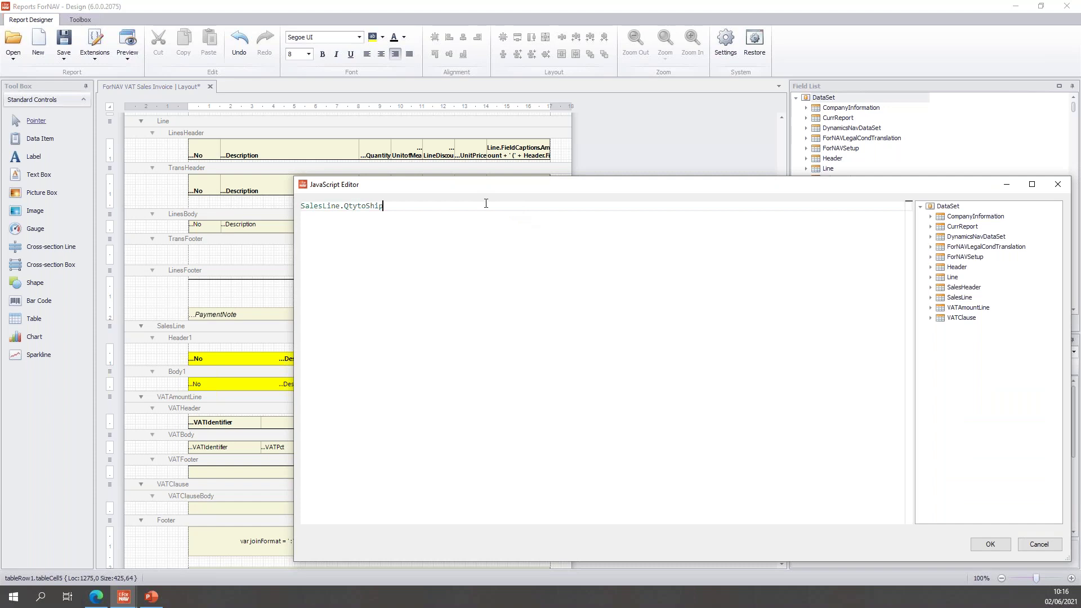
pyautogui.hotkey('ctrl', 'shift', 'Left')
pyautogui.press('BackSpace')
pyautogui.write('Qu')
pyautogui.press('Return')
# Step: Subtract SalesLine.QuantityShipped from SalesLine.Quantity in the cell's source expression and apply it
pyautogui.write('- sale')
pyautogui.press('Return')
pyautogui.press('BackSpace')
pyautogui.press('BackSpace')
pyautogui.press('BackSpace')
pyautogui.press('BackSpace')
pyautogui.press('BackSpace')
pyautogui.press('BackSpace')
pyautogui.write('lesl')
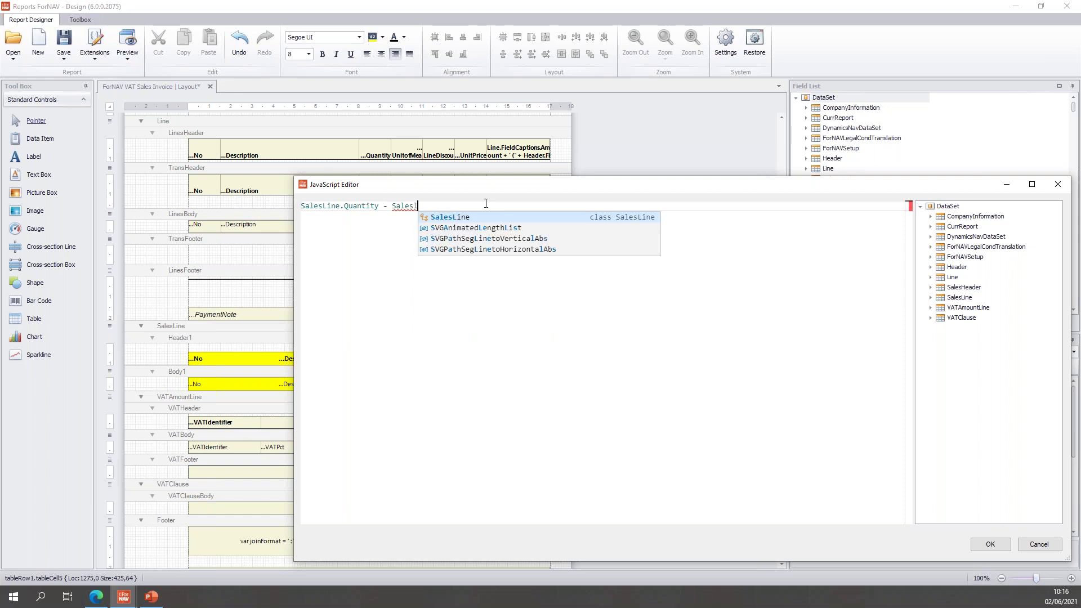
pyautogui.press('Return')
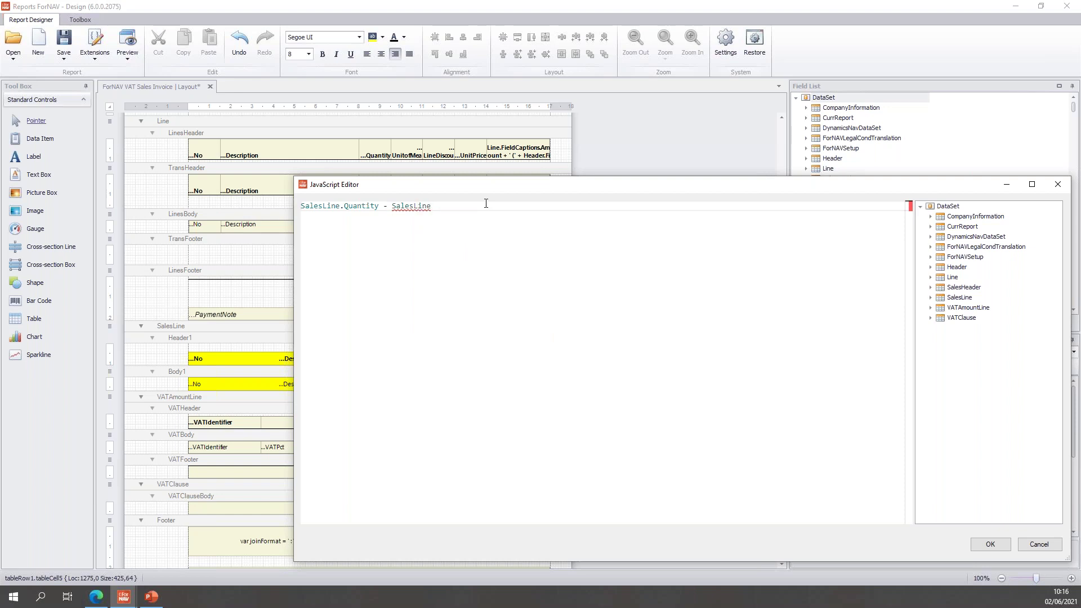
pyautogui.write('.')
pyautogui.press('Down')
pyautogui.press('Down')
pyautogui.press('Return')
pyautogui.click(990, 544)
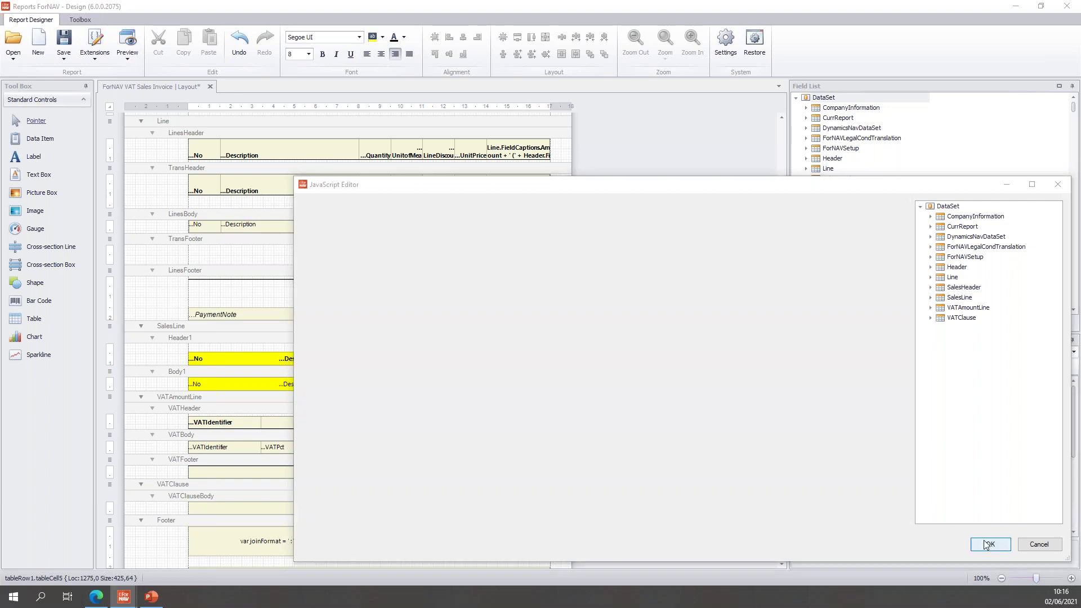
pyautogui.click(701, 310)
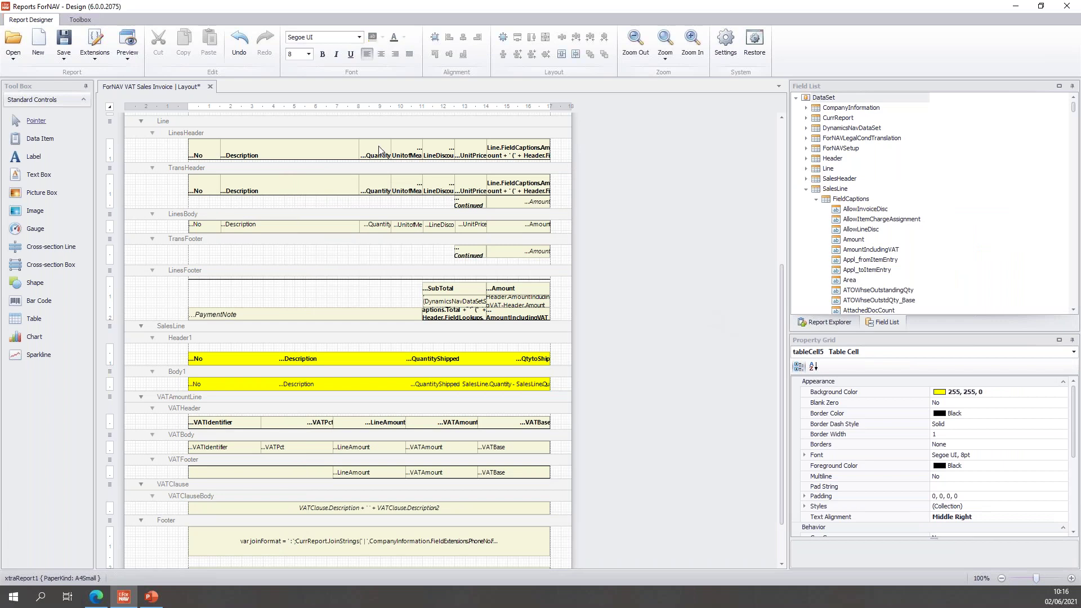
# Step: Preview the invoice with the last used filters and examine the highlighted order header block and sales order lines
pyautogui.click(128, 44)
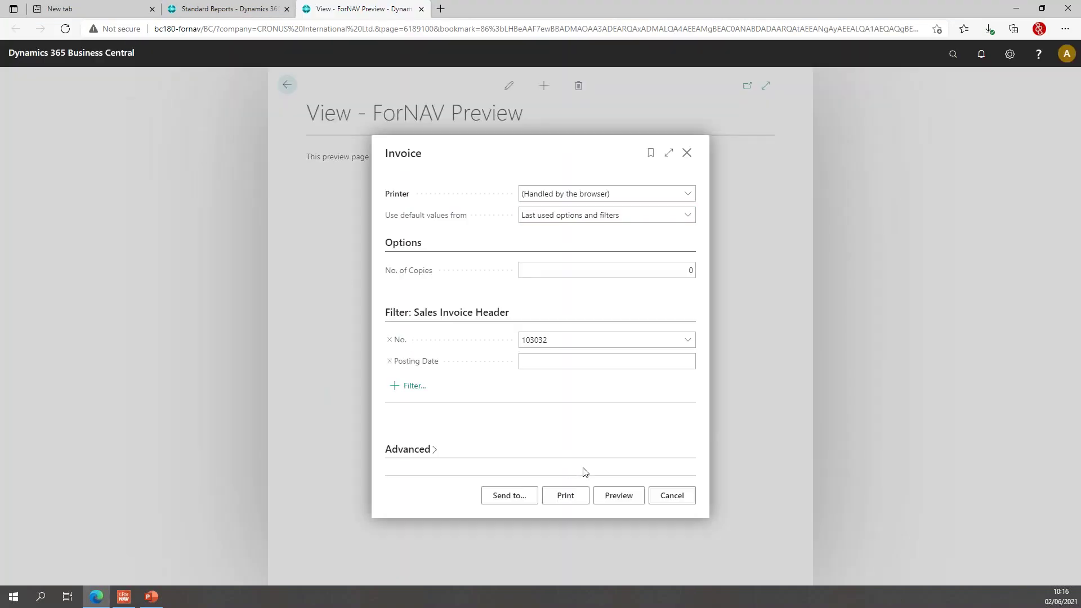
pyautogui.click(598, 496)
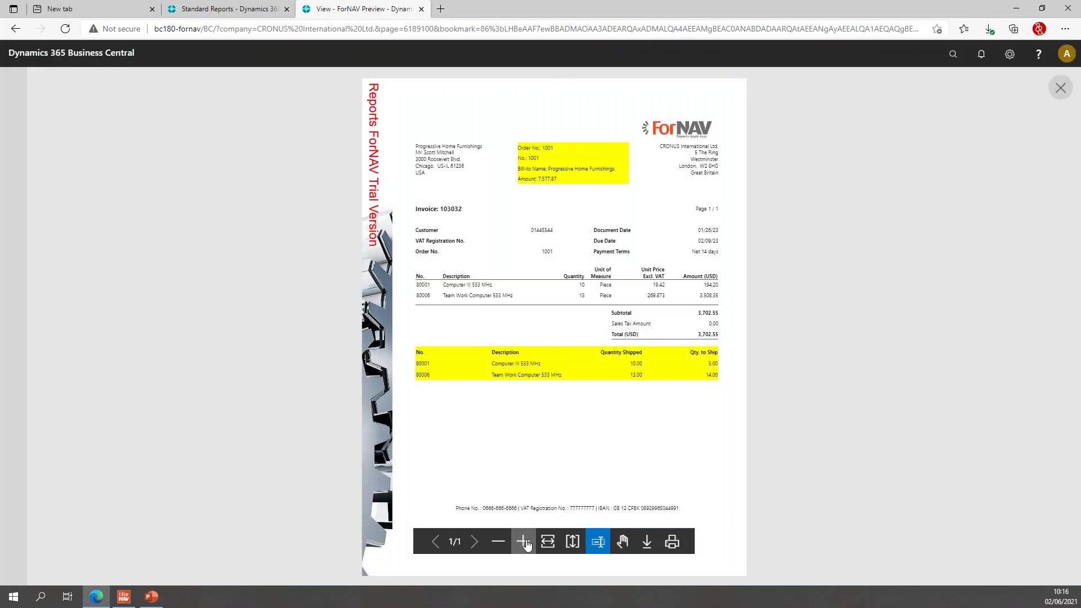
pyautogui.click(523, 542)
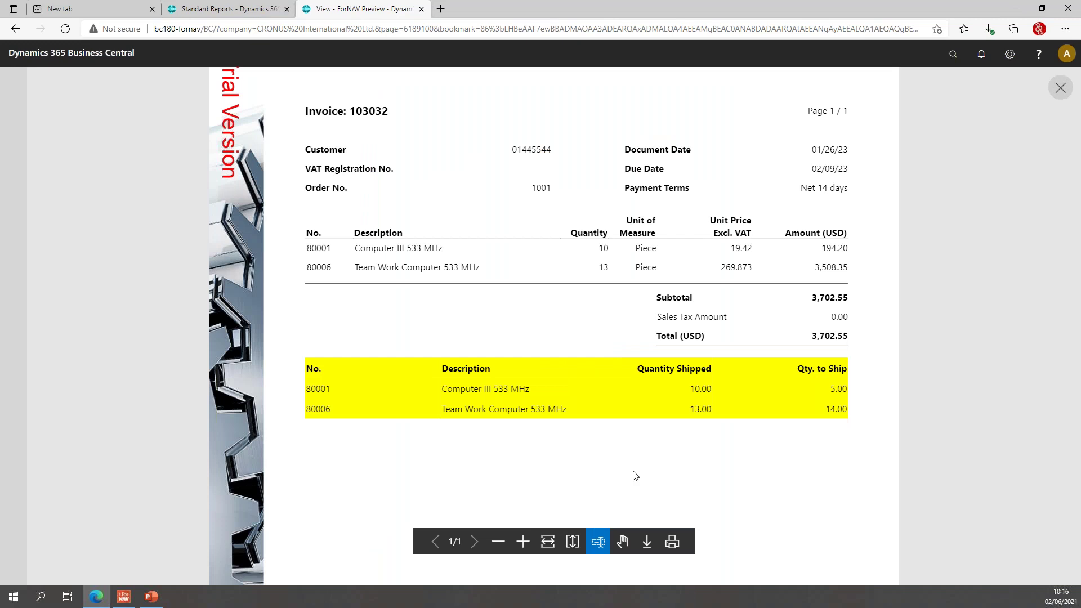
pyautogui.scroll(2, 657, 135)
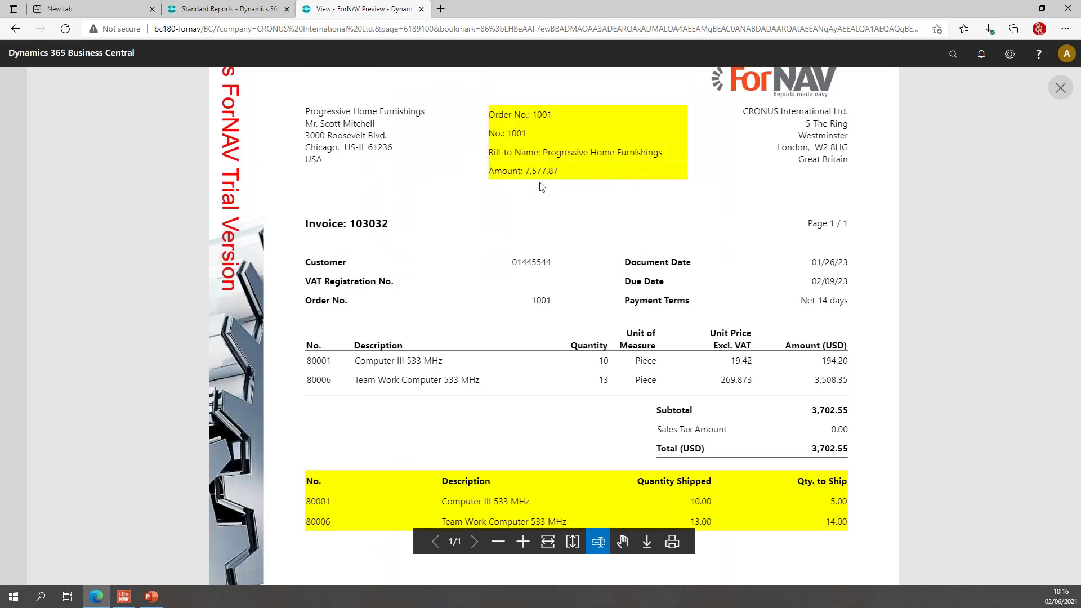
pyautogui.scroll(-3, 597, 187)
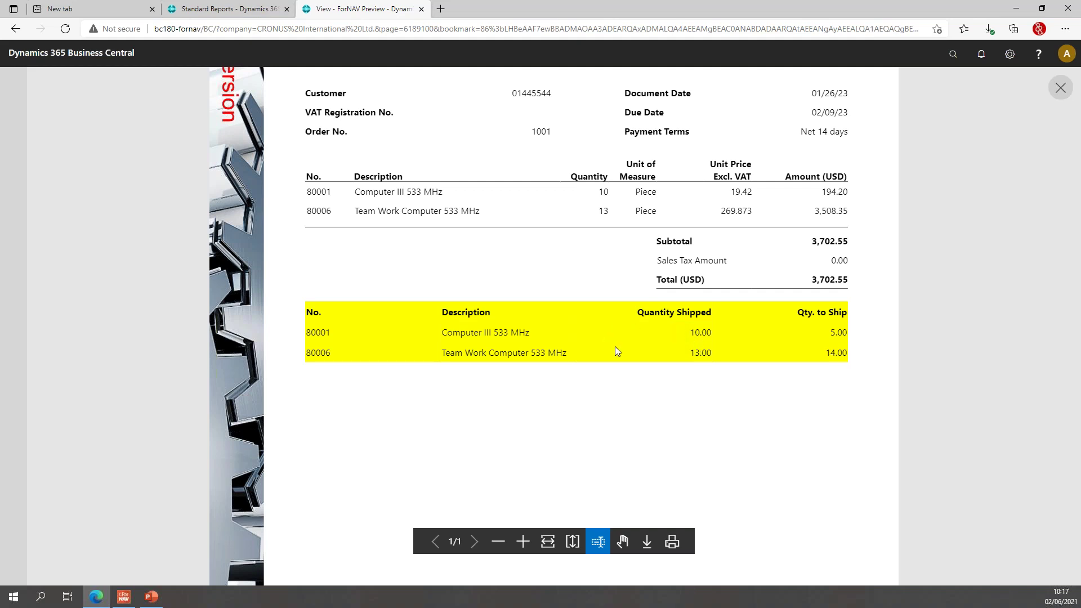
pyautogui.click(151, 597)
pyautogui.press('Right')
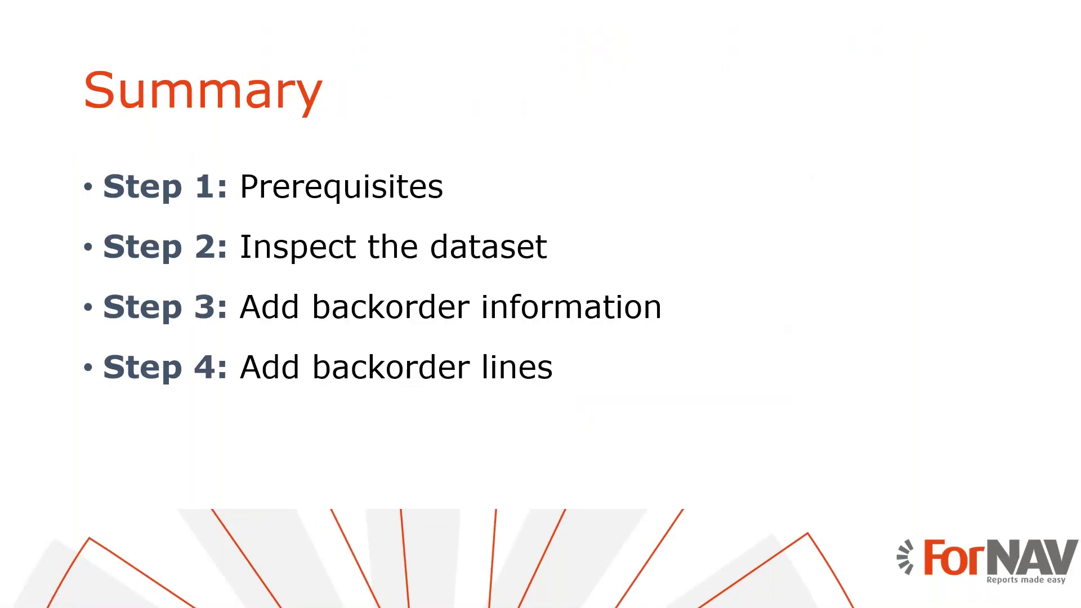